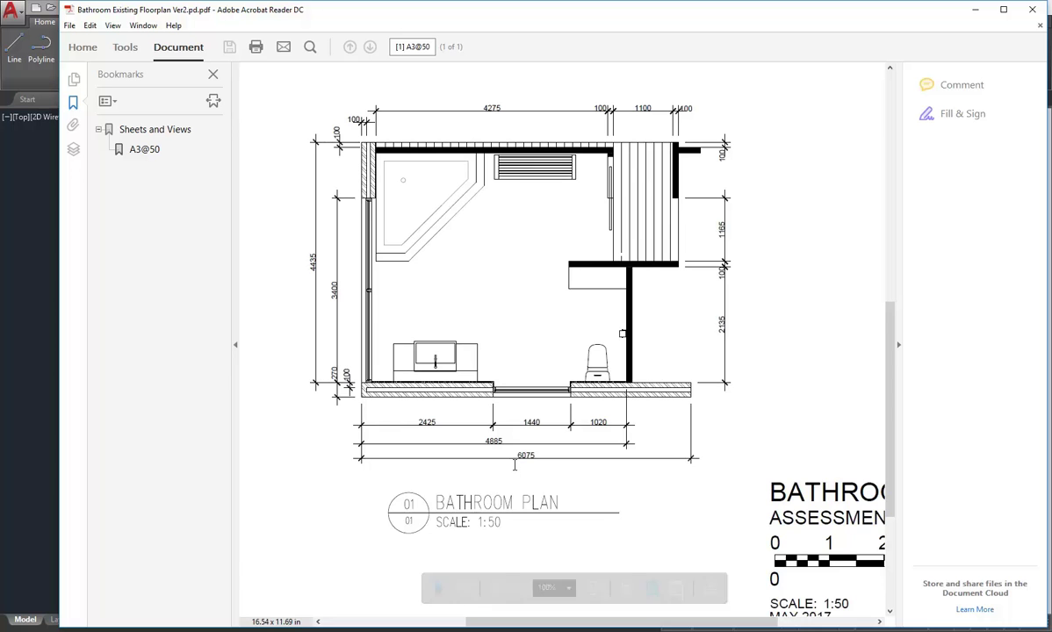
# Leave the bathroom PDF for the AutoCAD drawing and make A-WALL the current layer.
pyautogui.scroll(2, 462, 266)
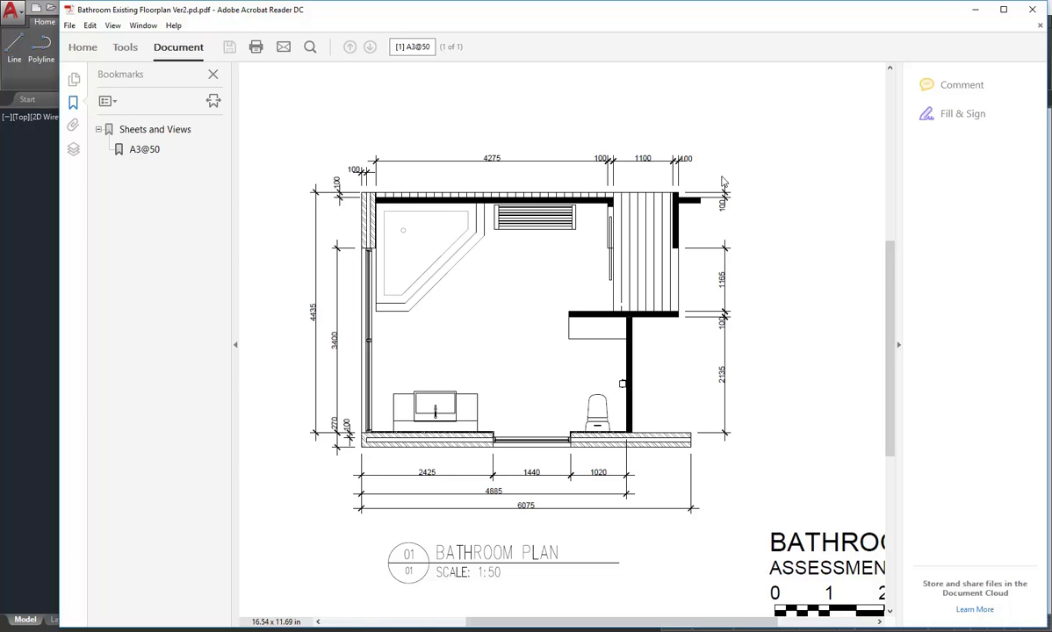
pyautogui.click(977, 12)
pyautogui.moveTo(351, 308); pyautogui.dragTo(428, 318, button='middle')
pyautogui.click(529, 39)
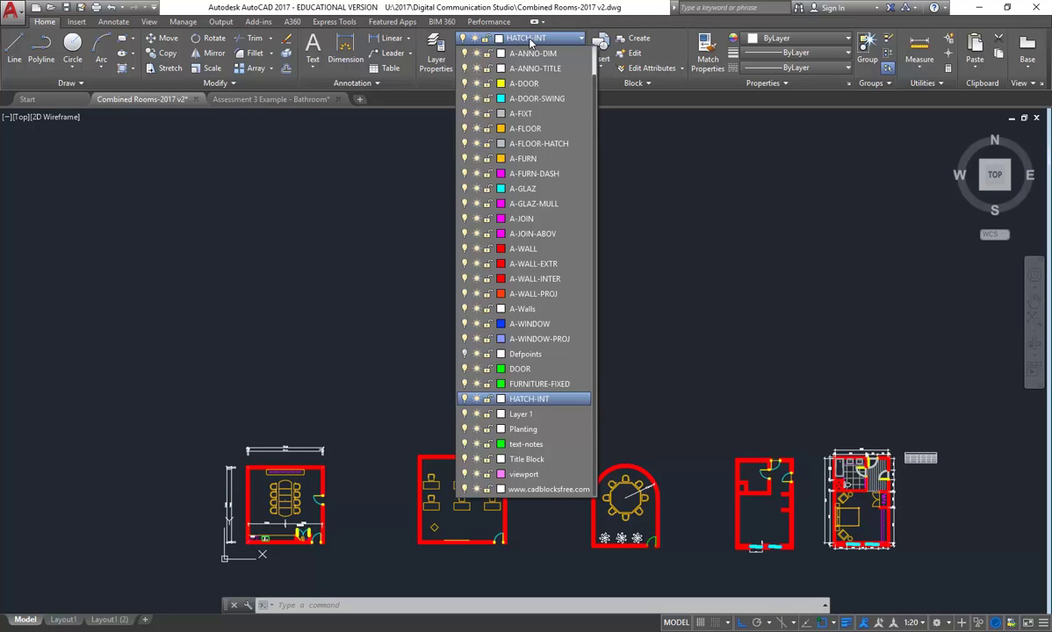
pyautogui.click(524, 249)
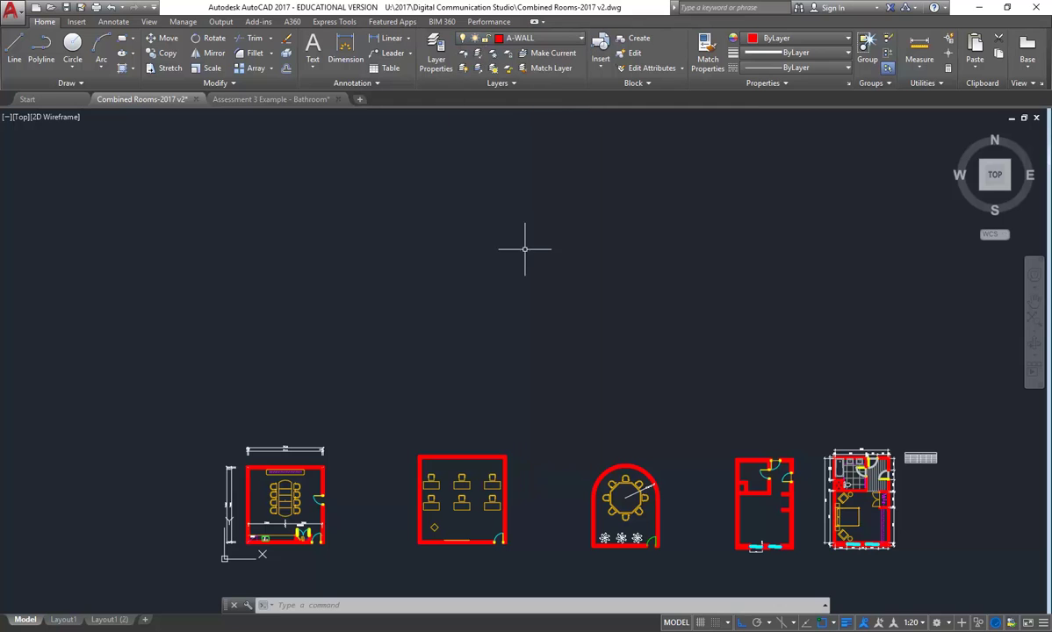
pyautogui.scroll(2, 263, 293)
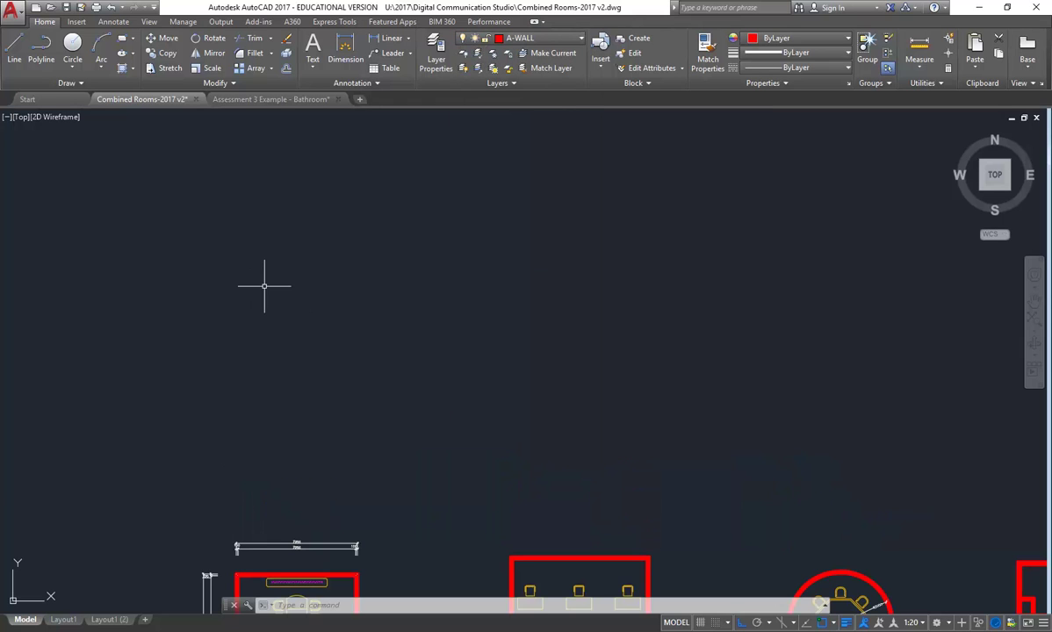
# Check the overall vertical dimension of the bathroom plan in the Acrobat Reader PDF, dismissing the assistive reading dialog, and return to AutoCAD.
pyautogui.hotkey('alt', 'Tab')
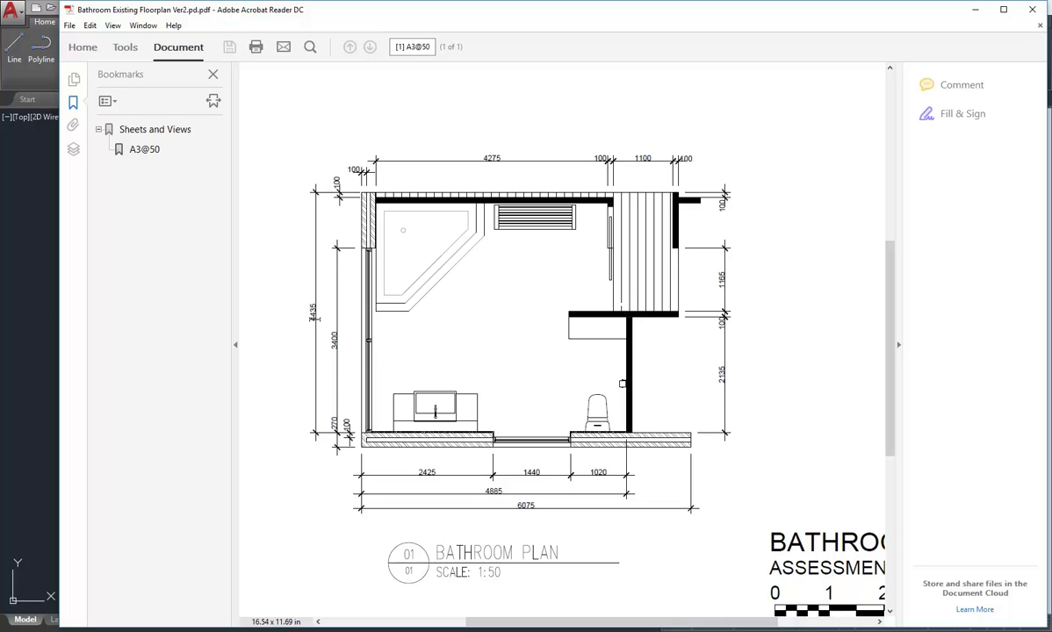
pyautogui.click(312, 318)
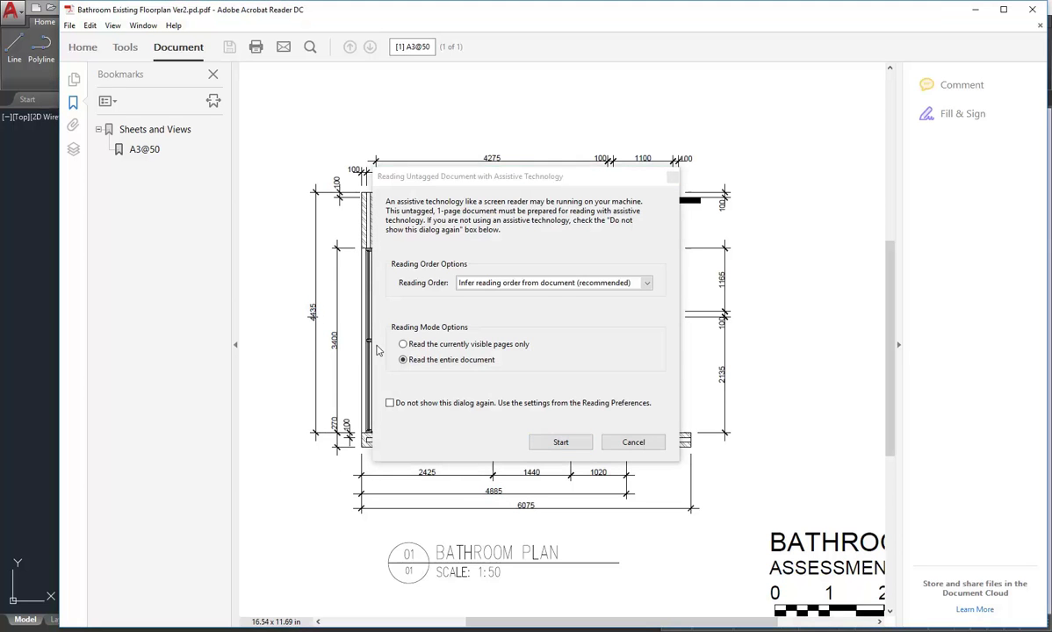
pyautogui.click(631, 442)
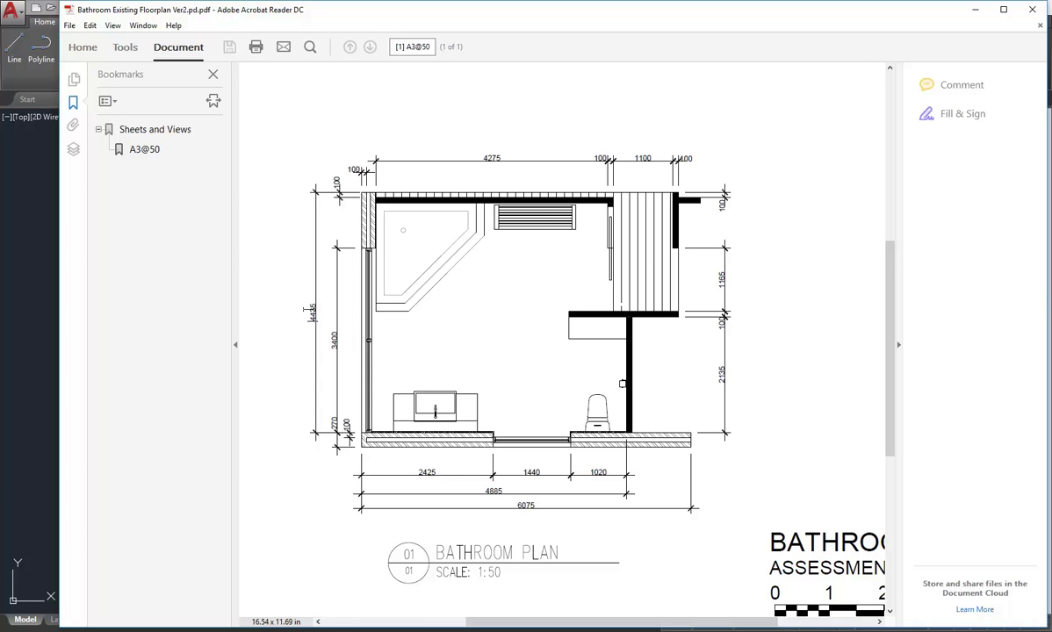
pyautogui.click(975, 9)
pyautogui.moveTo(397, 359); pyautogui.dragTo(412, 347, button='middle')
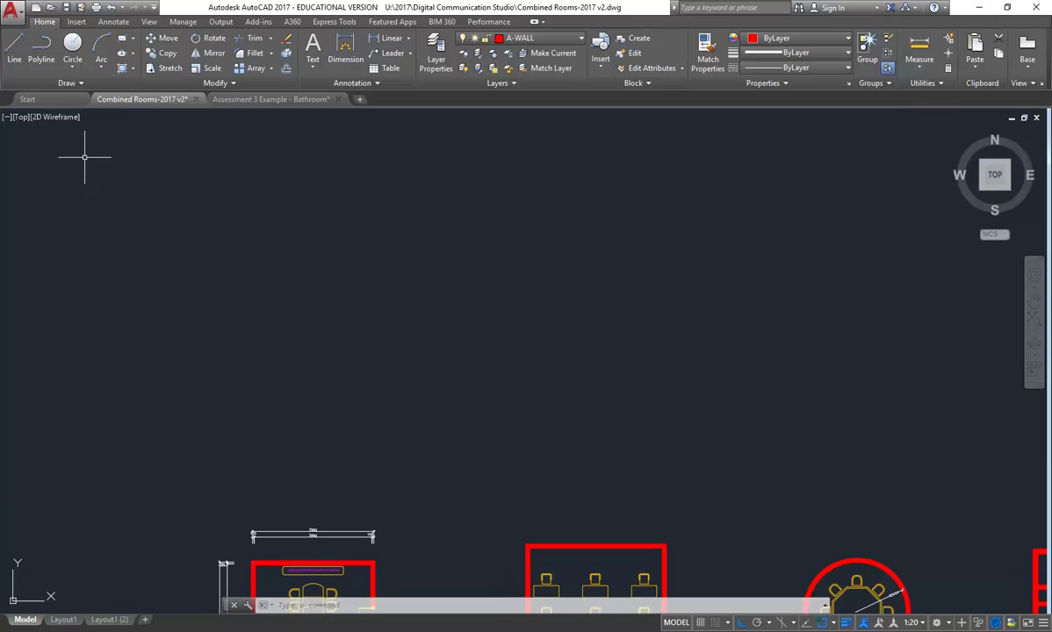
# Draw a single horizontal wall line in the empty space above the existing room plans.
pyautogui.click(17, 56)
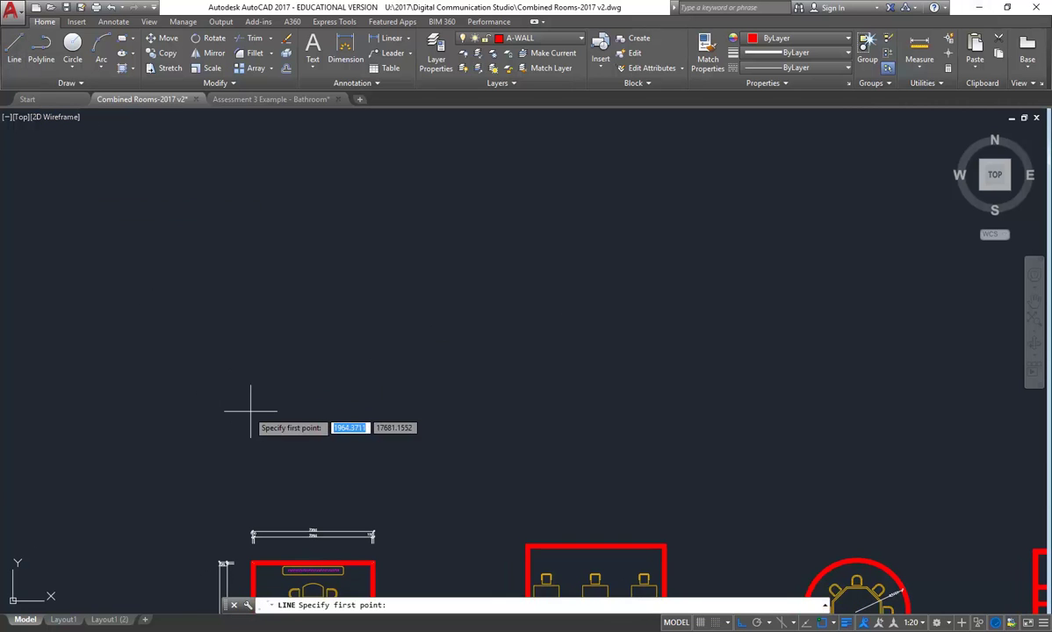
pyautogui.moveTo(285, 400); pyautogui.dragTo(306, 391, button='middle')
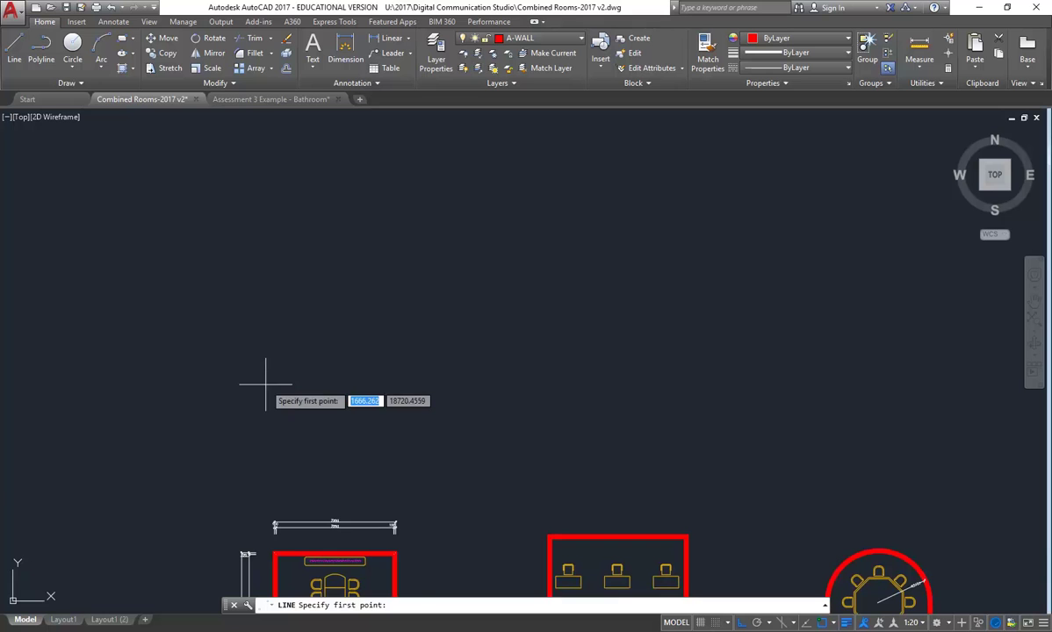
pyautogui.click(274, 380)
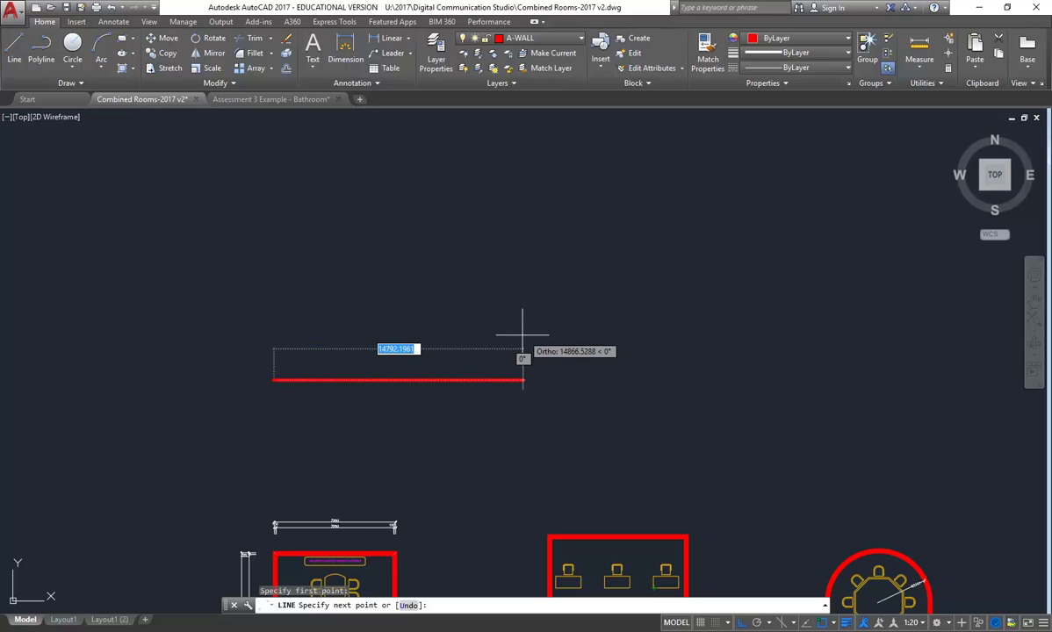
pyautogui.click(427, 358)
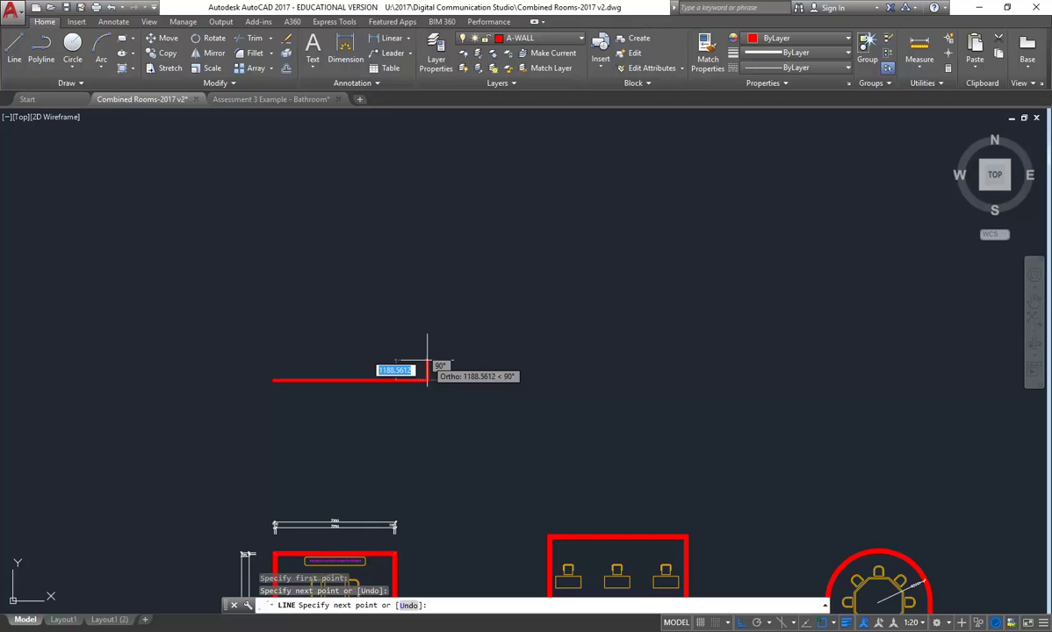
pyautogui.rightClick(415, 296)
pyautogui.click(435, 303)
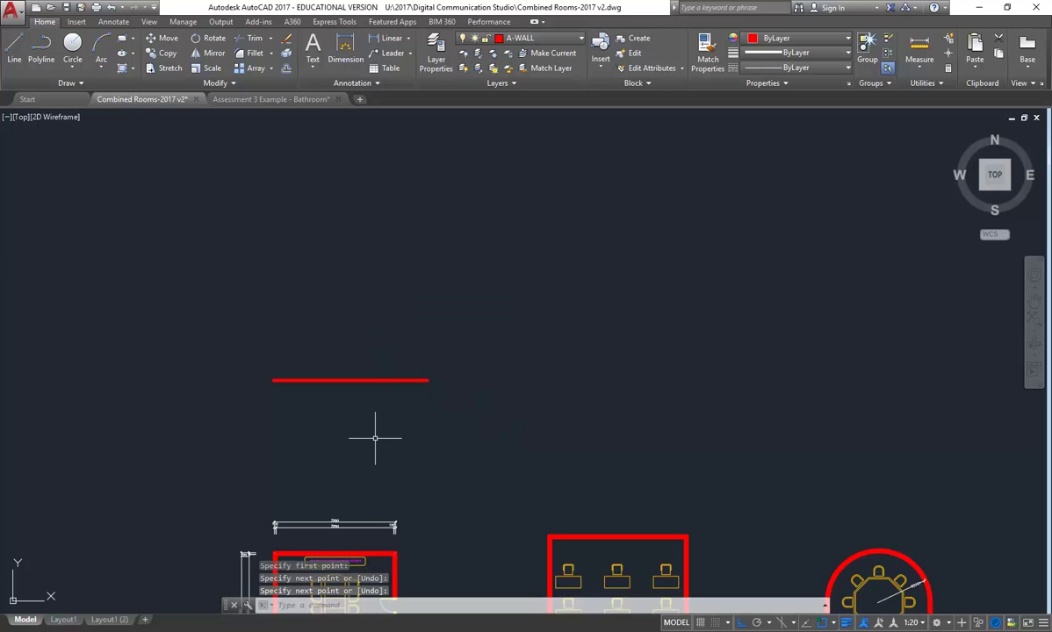
# Offset the horizontal wall line upward by 4435.
pyautogui.click(287, 71)
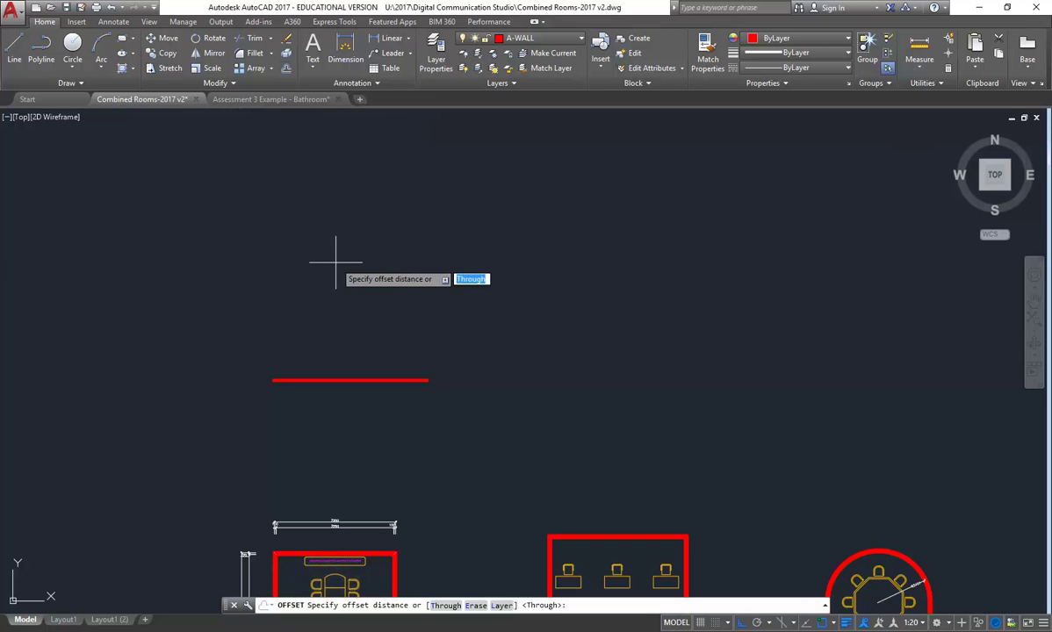
pyautogui.write('4435')
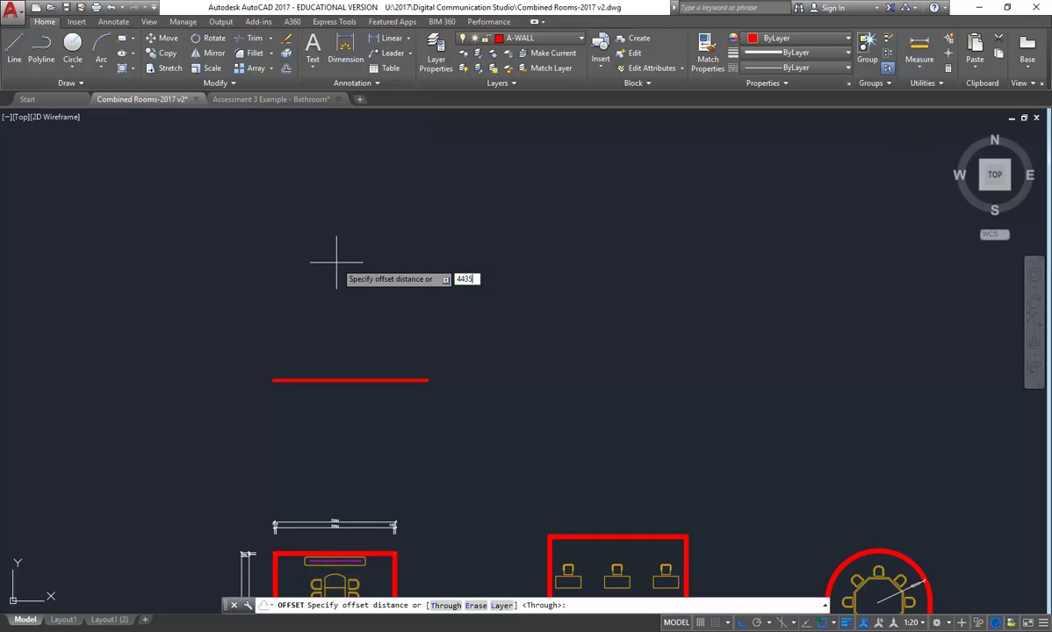
pyautogui.press('Return')
pyautogui.click(306, 380)
pyautogui.click(302, 241)
pyautogui.scroll(6, 317, 338)
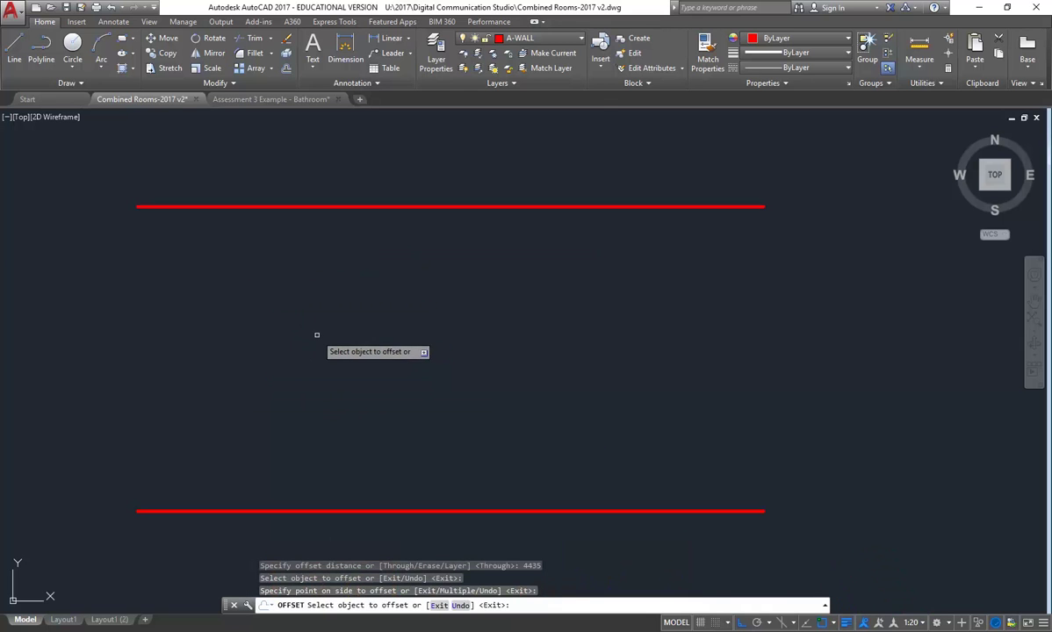
pyautogui.rightClick(328, 335)
pyautogui.click(356, 339)
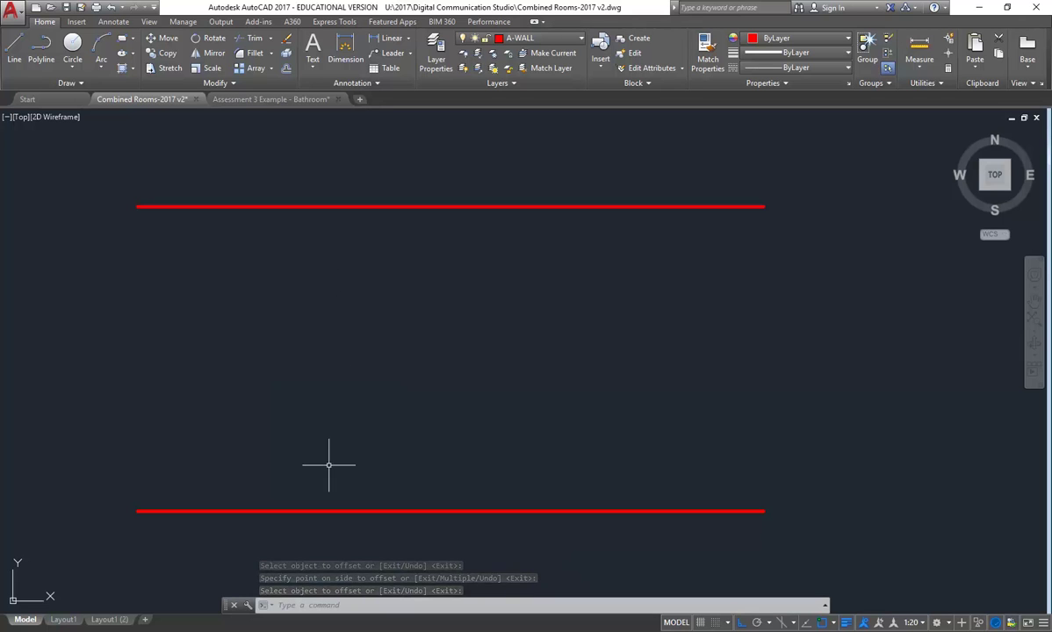
# Check the wall thickness in the Acrobat Reader PDF, then in AutoCAD offset the upper wall line downward twice in succession by 100.
pyautogui.hotkey('alt', 'Tab')
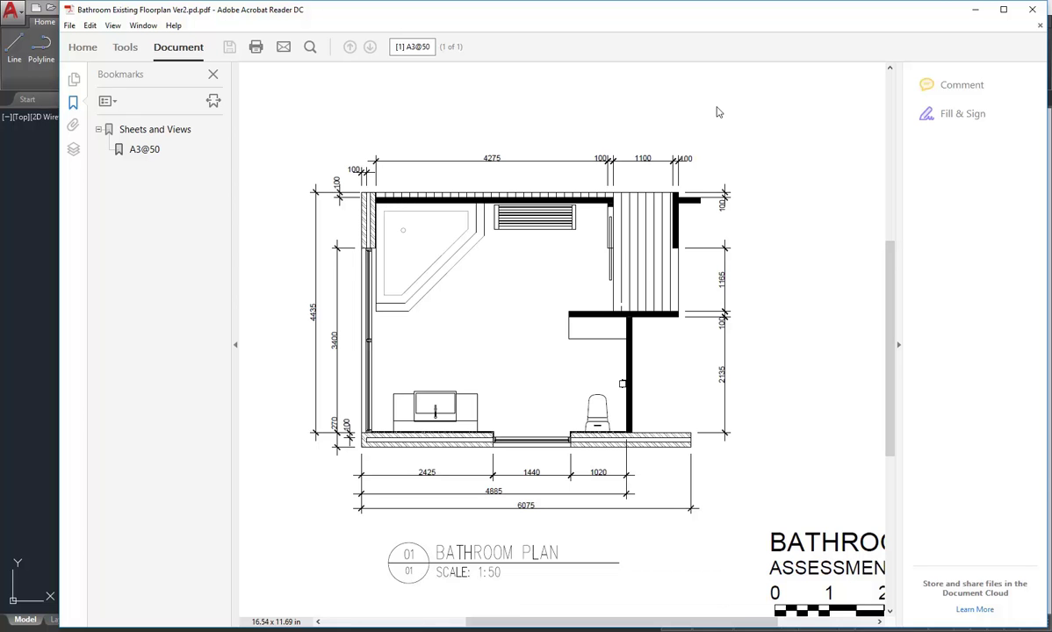
pyautogui.click(974, 9)
pyautogui.click(287, 67)
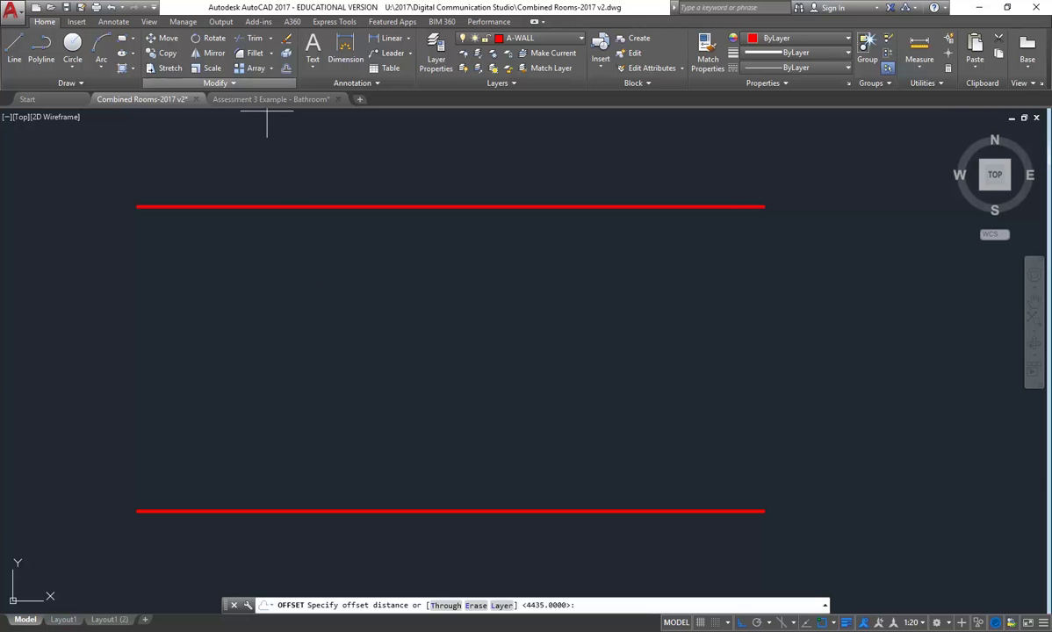
pyautogui.write('100')
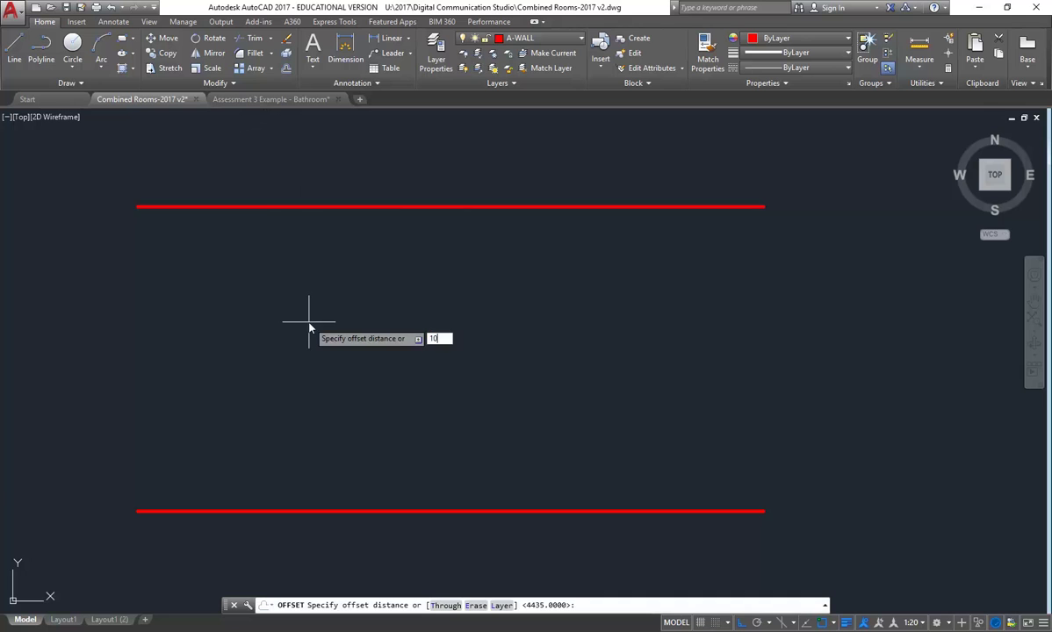
pyautogui.press('Return')
pyautogui.click(348, 205)
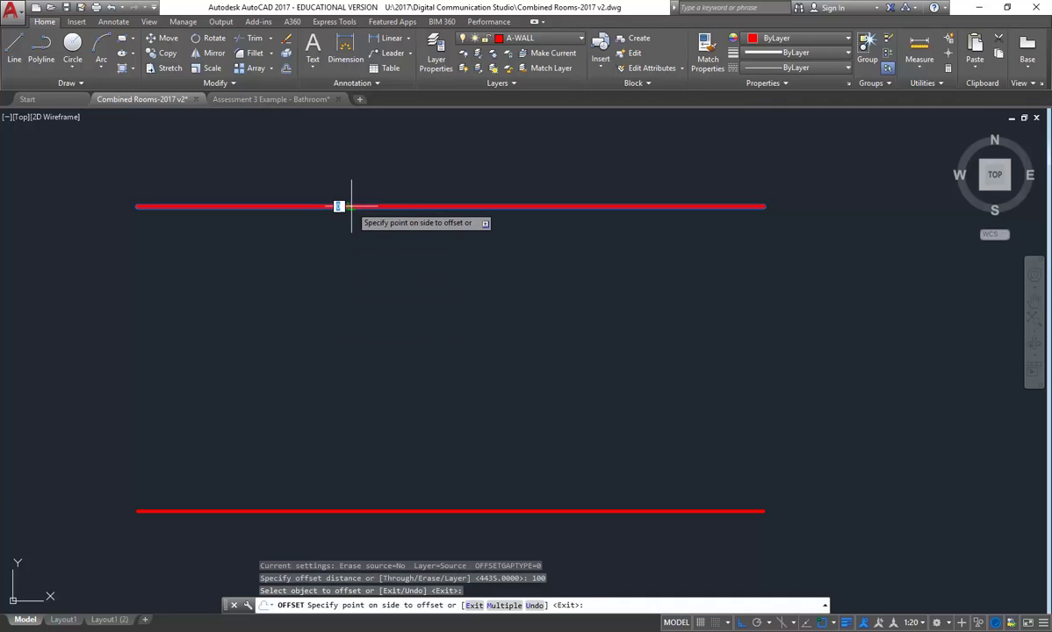
pyautogui.click(347, 308)
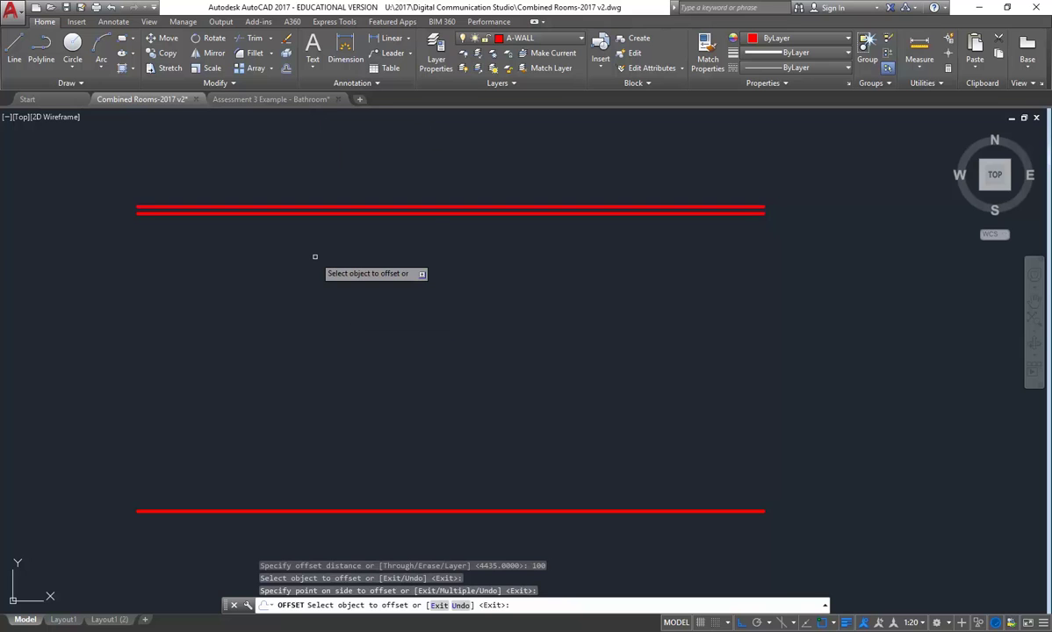
pyautogui.click(324, 212)
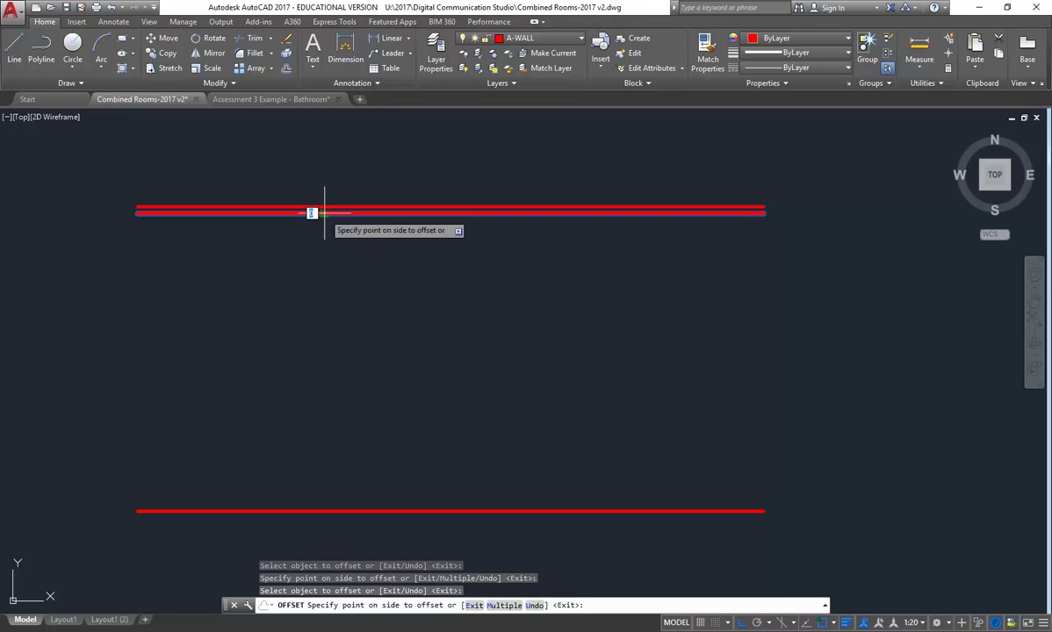
pyautogui.click(317, 284)
pyautogui.press('Return')
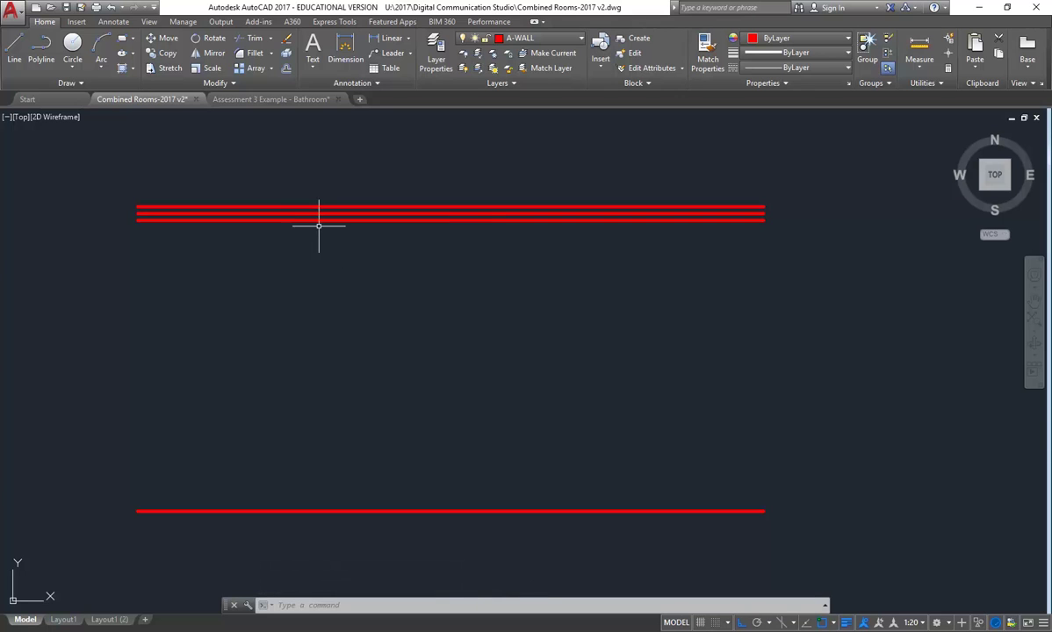
# Make A-ANNO-DIM the current layer and set the annotation scale to 1:50.
pyautogui.scroll(-4, 322, 272)
pyautogui.moveTo(325, 306); pyautogui.dragTo(434, 355, button='middle')
pyautogui.scroll(2, 433, 355)
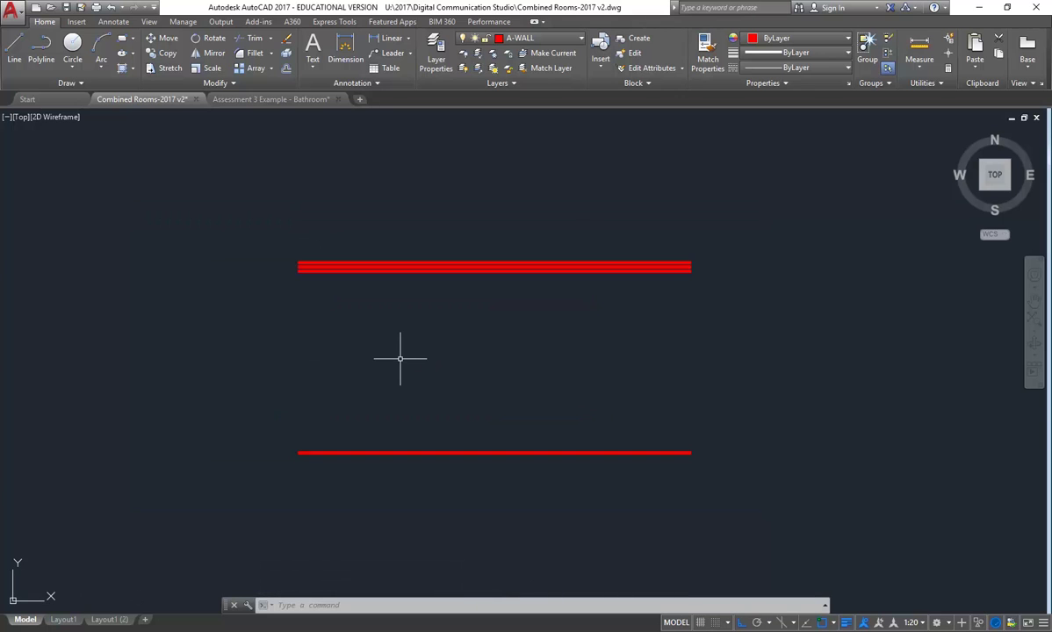
pyautogui.click(544, 39)
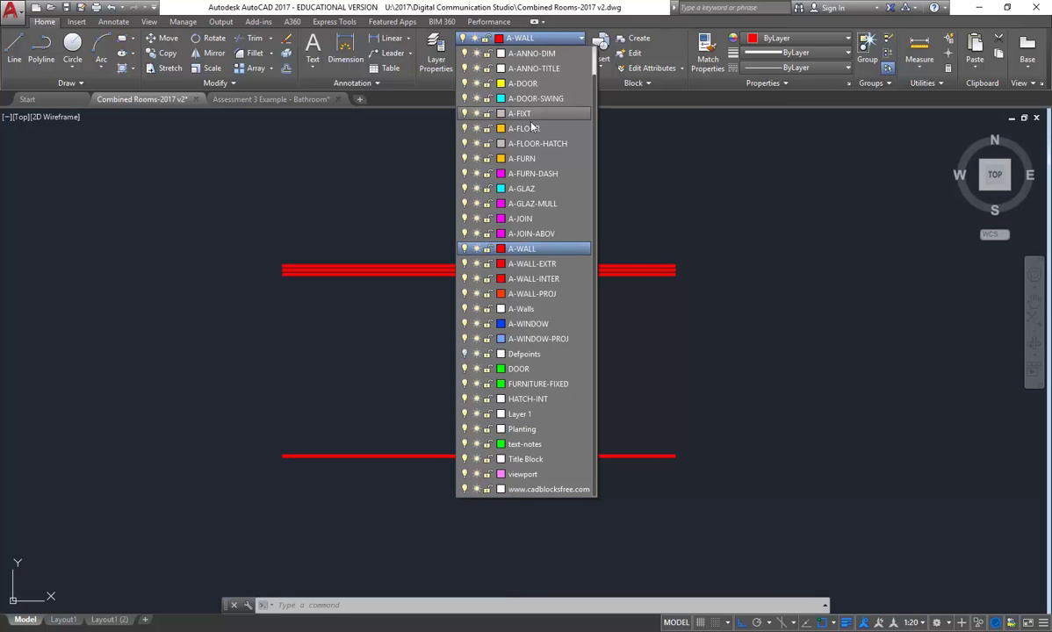
pyautogui.click(514, 54)
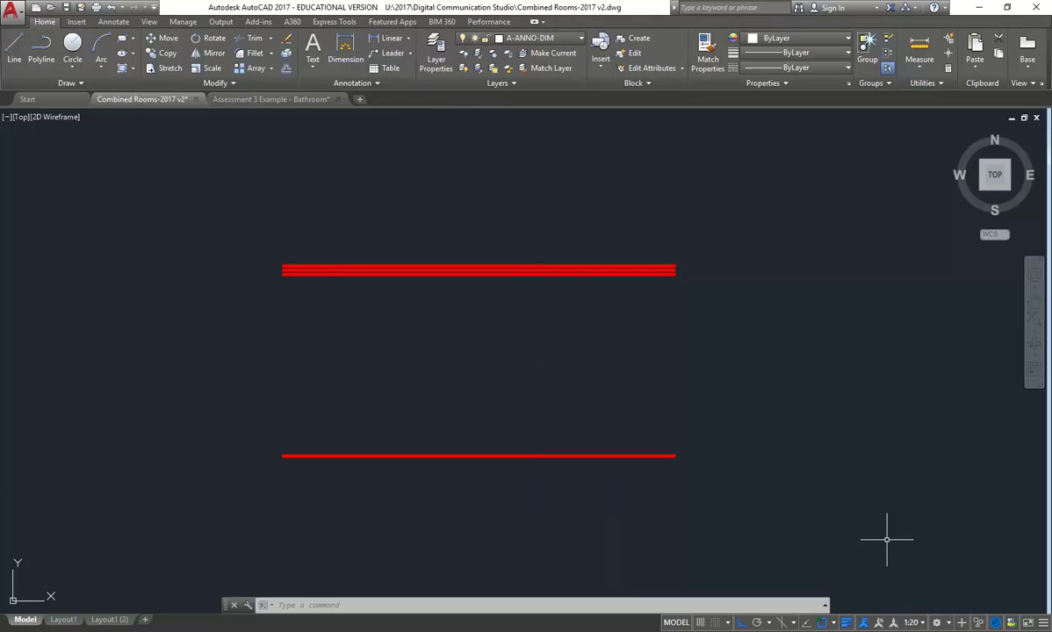
pyautogui.click(912, 623)
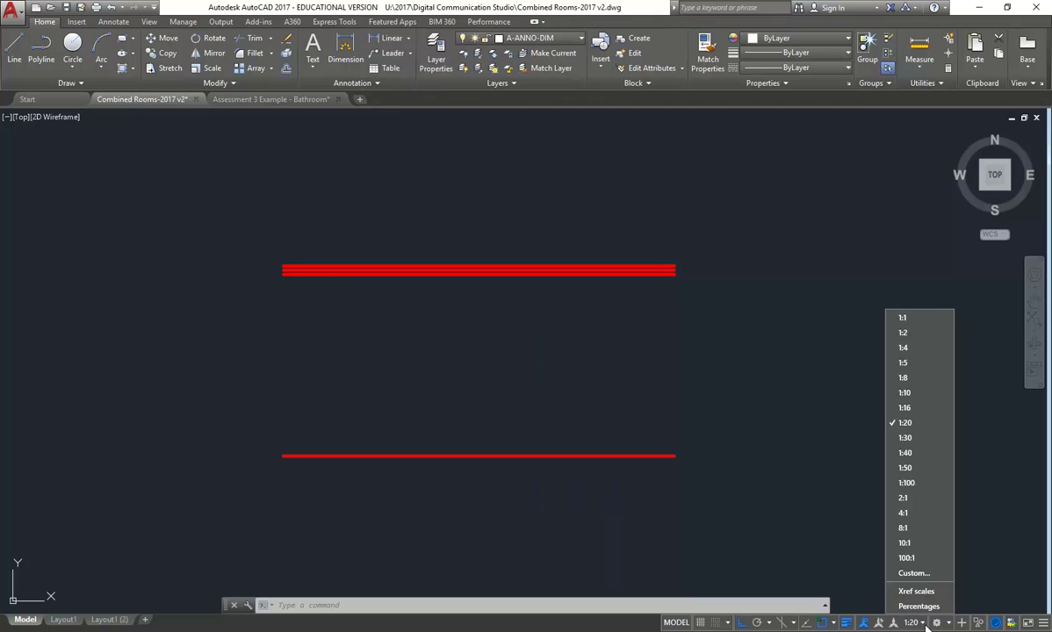
pyautogui.click(907, 468)
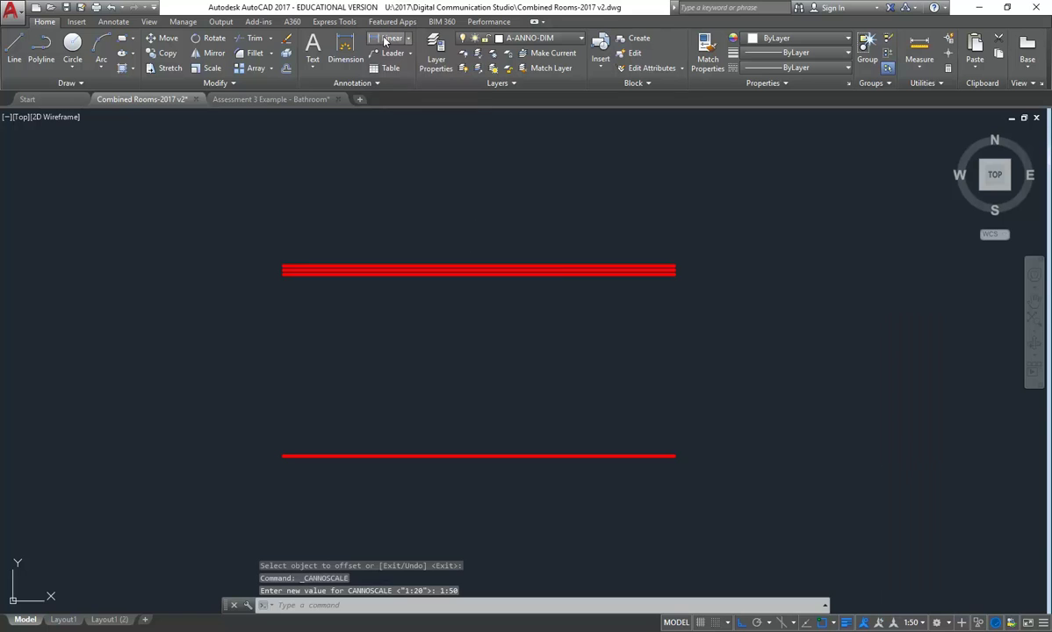
# Add a vertical linear dimension from the bottom wall line to the lowest of the three upper lines, placed beyond their left ends.
pyautogui.click(387, 38)
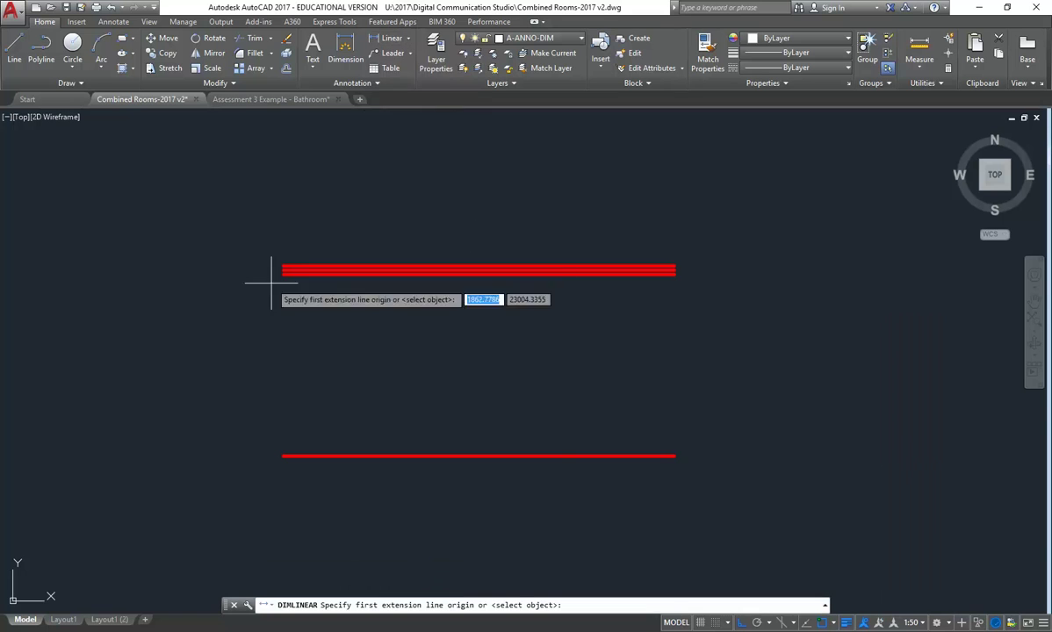
pyautogui.click(283, 455)
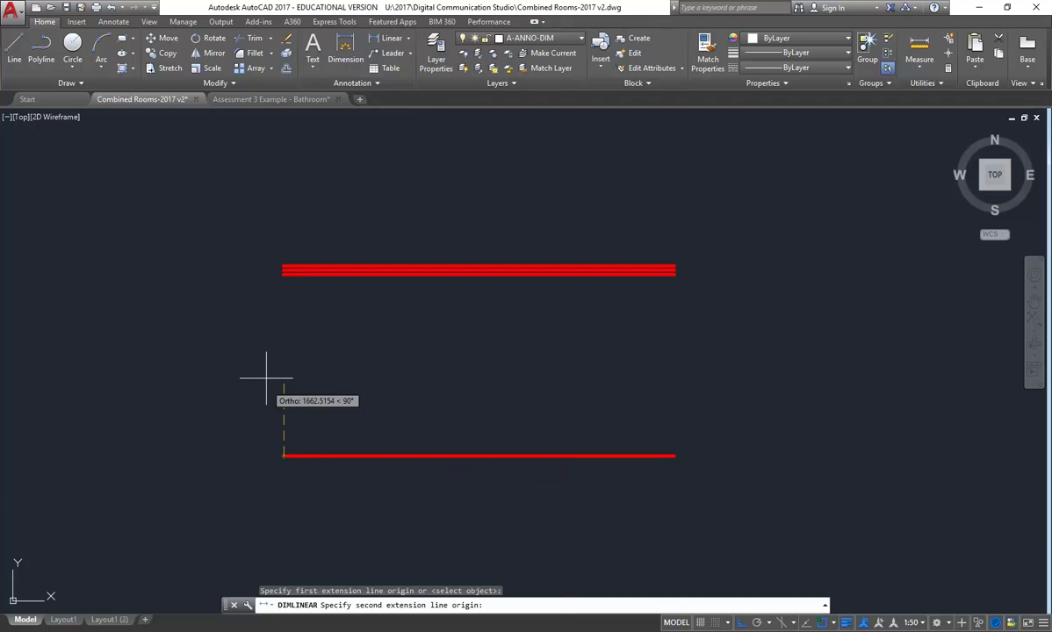
pyautogui.click(283, 274)
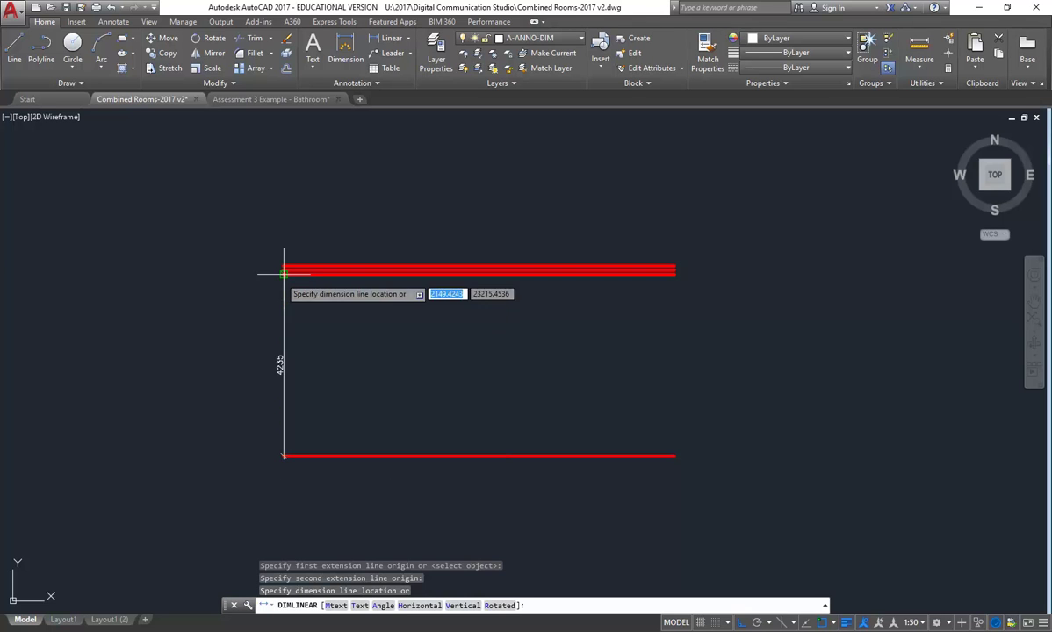
pyautogui.click(209, 320)
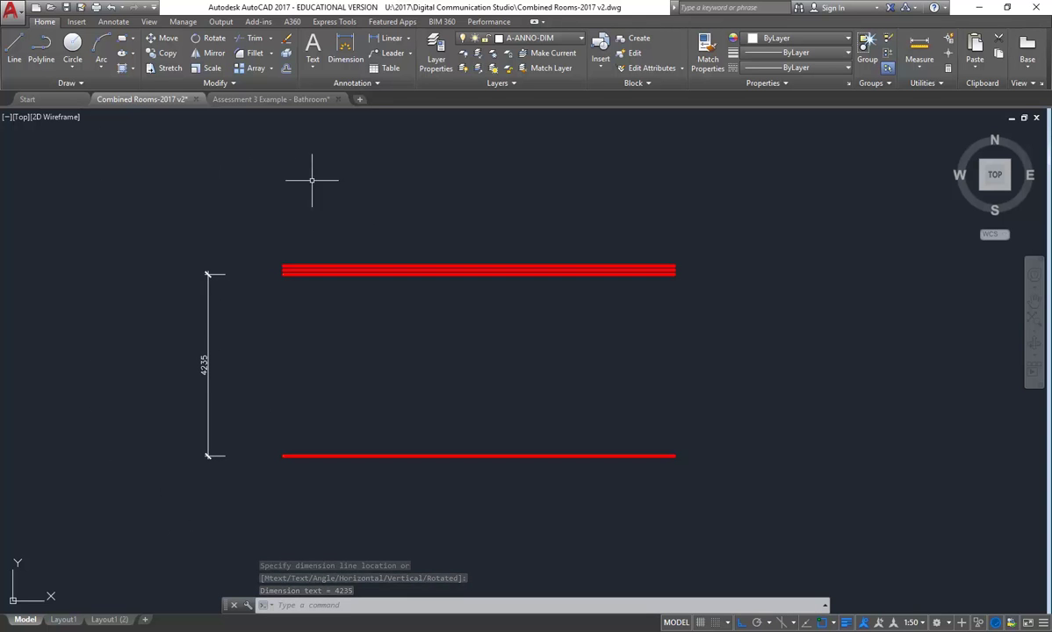
# Add a vertical linear dimension from the bottom wall line to the topmost wall line, placed outside the 4235 dimension, and leave it deselected.
pyautogui.click(378, 37)
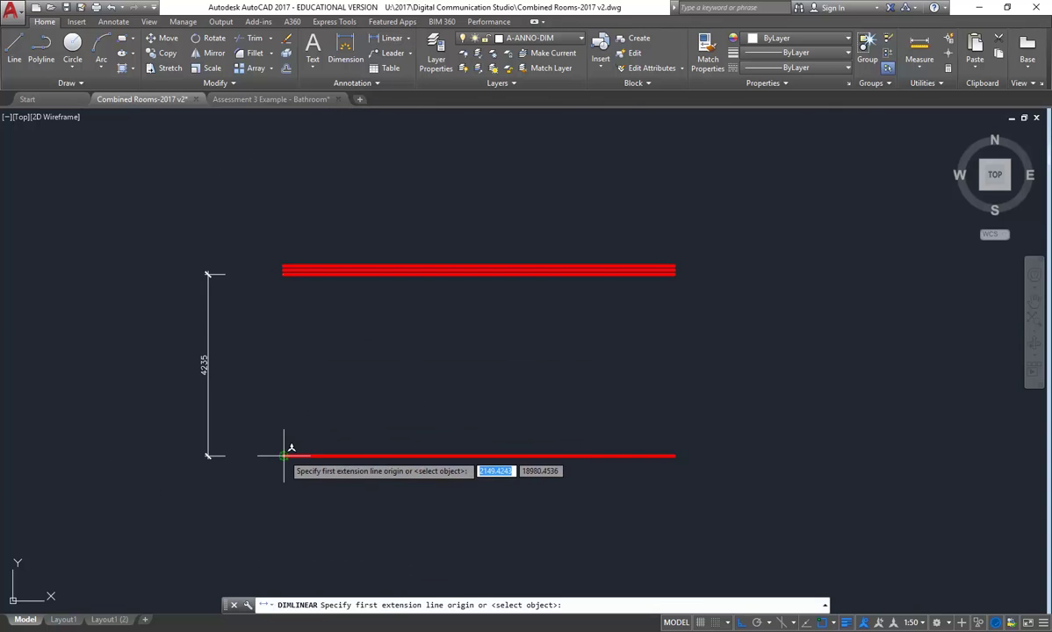
pyautogui.click(282, 455)
pyautogui.scroll(6, 263, 253)
pyautogui.click(356, 324)
pyautogui.scroll(-4, 282, 306)
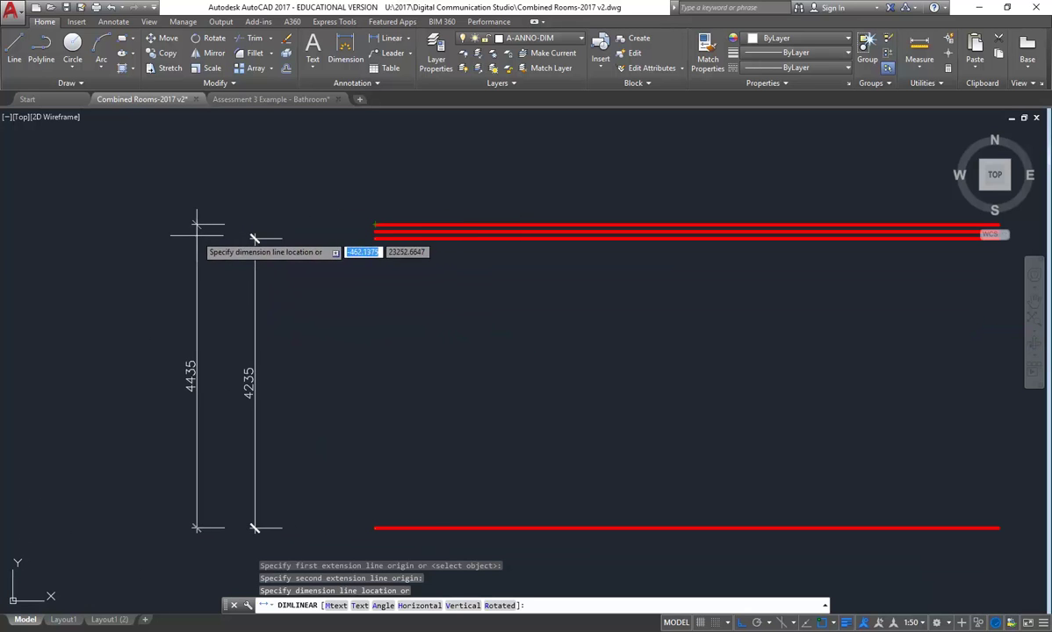
pyautogui.click(196, 281)
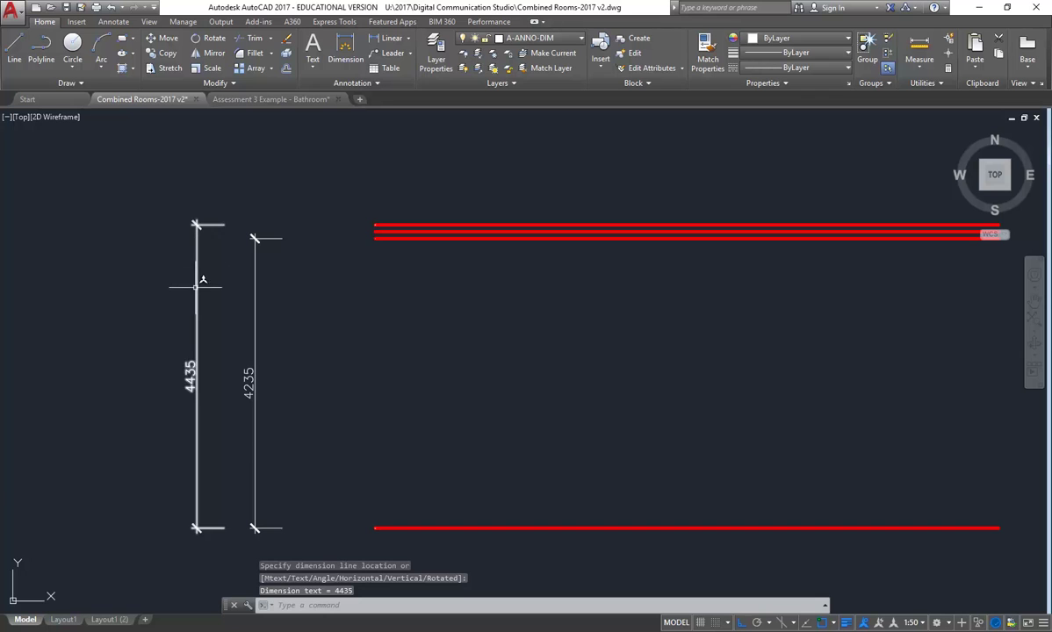
pyautogui.click(197, 279)
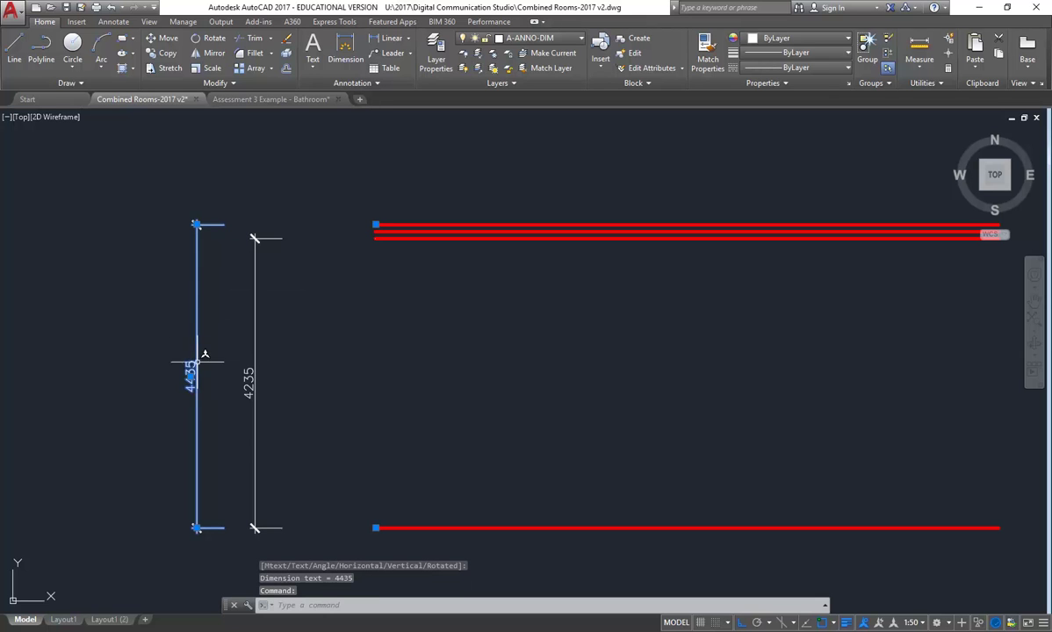
pyautogui.rightClick(188, 165)
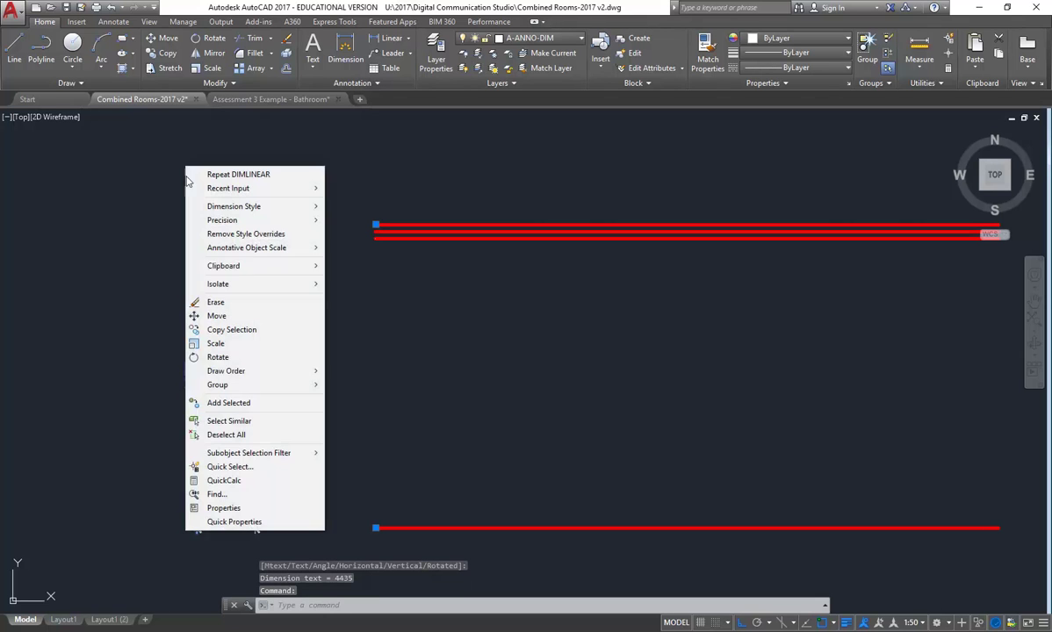
pyautogui.click(227, 435)
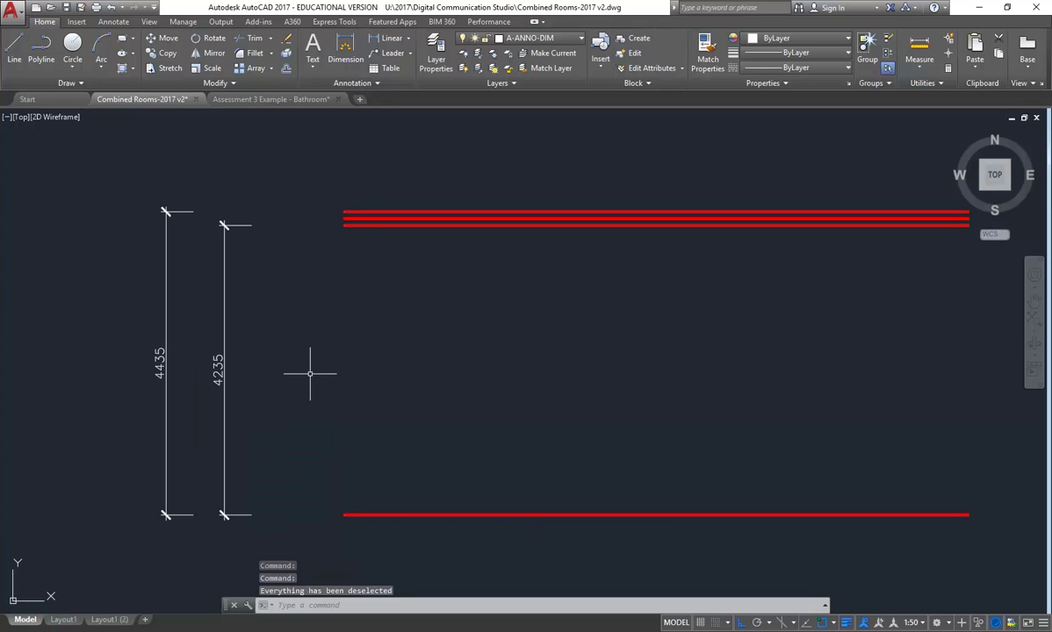
# Offset the bottom wall line downward by 270.
pyautogui.moveTo(363, 390); pyautogui.dragTo(333, 383, button='middle')
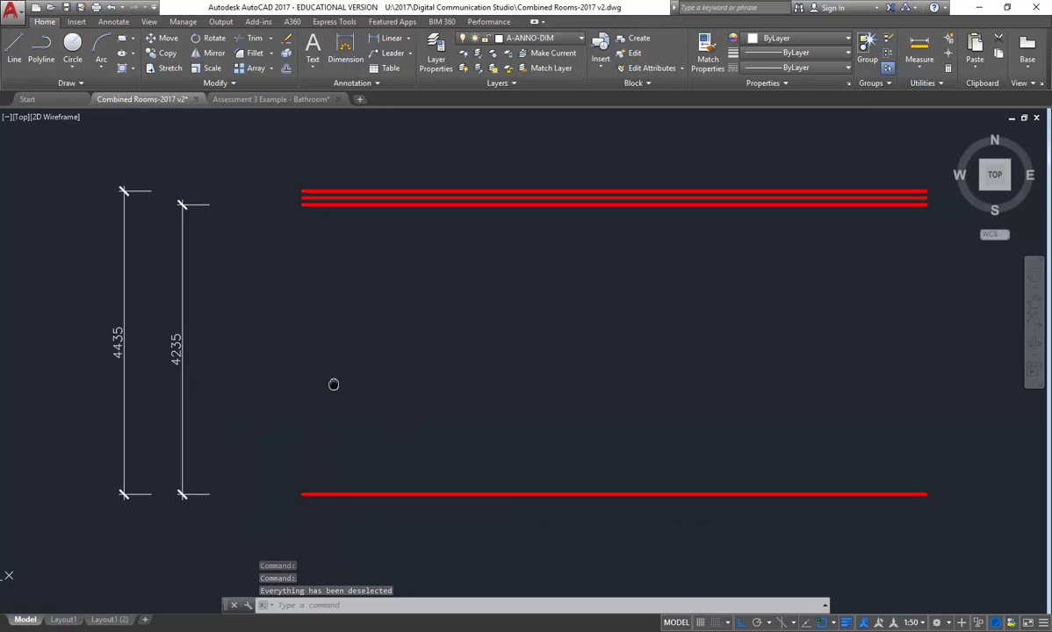
pyautogui.click(285, 70)
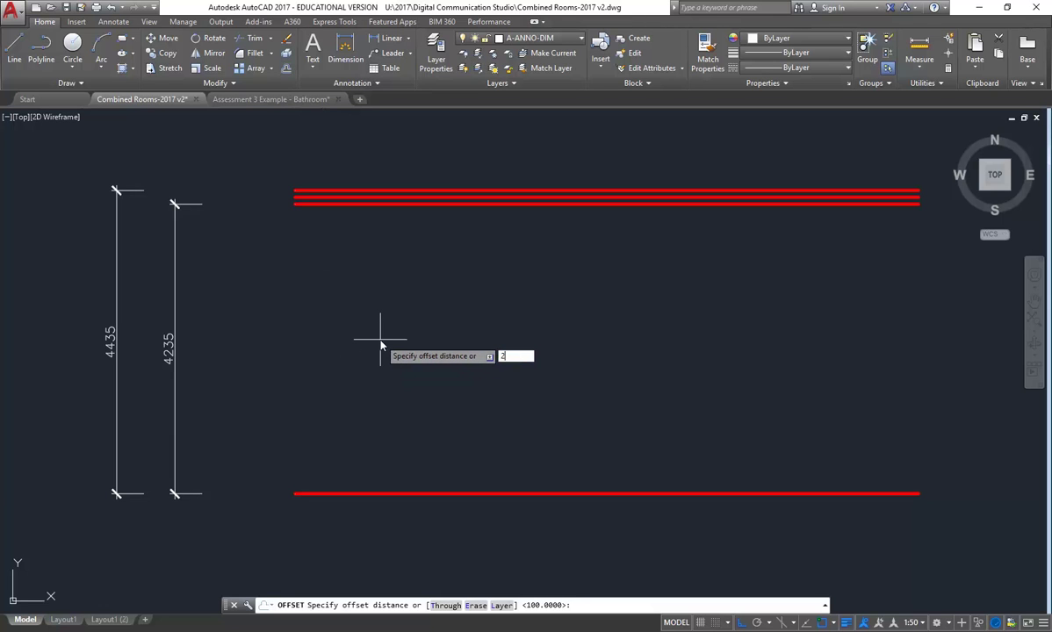
pyautogui.write('270')
pyautogui.press('Return')
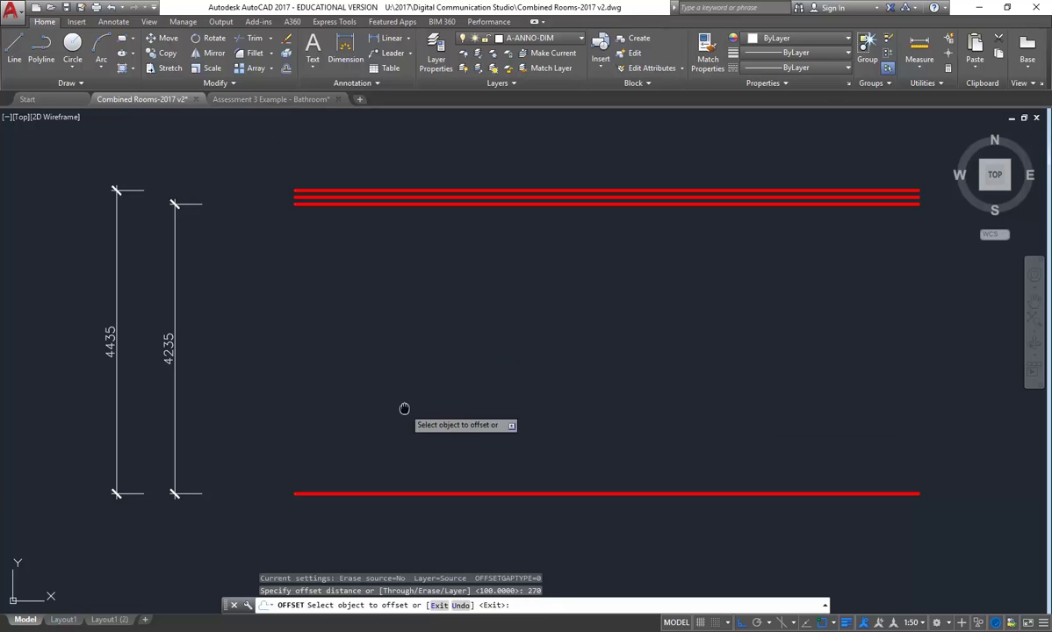
pyautogui.moveTo(404, 408); pyautogui.dragTo(390, 340, button='middle')
pyautogui.click(387, 425)
pyautogui.click(377, 499)
pyautogui.rightClick(318, 287)
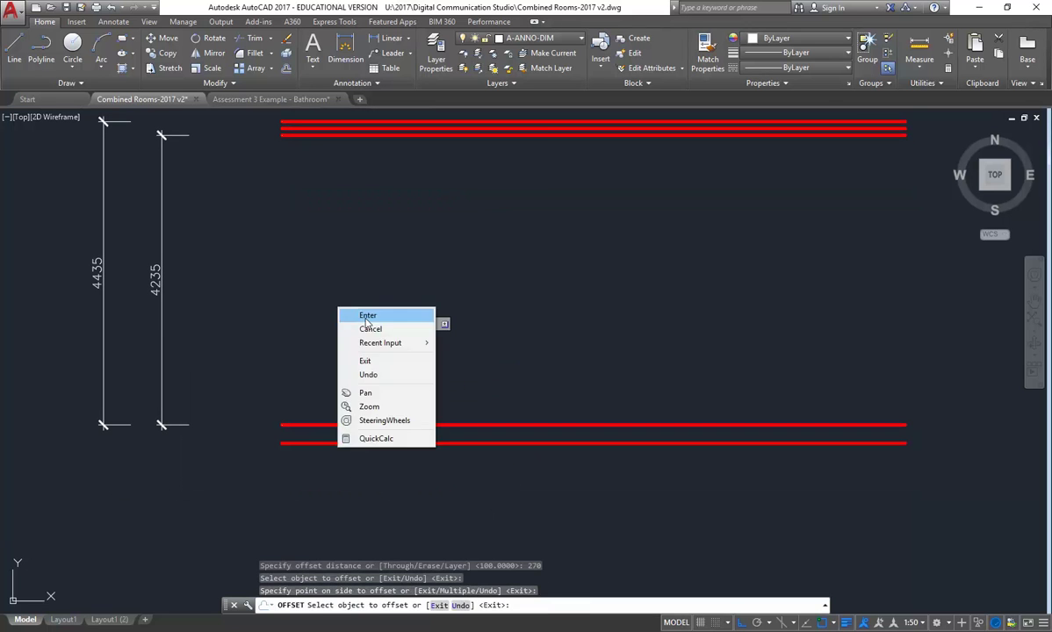
pyautogui.click(342, 296)
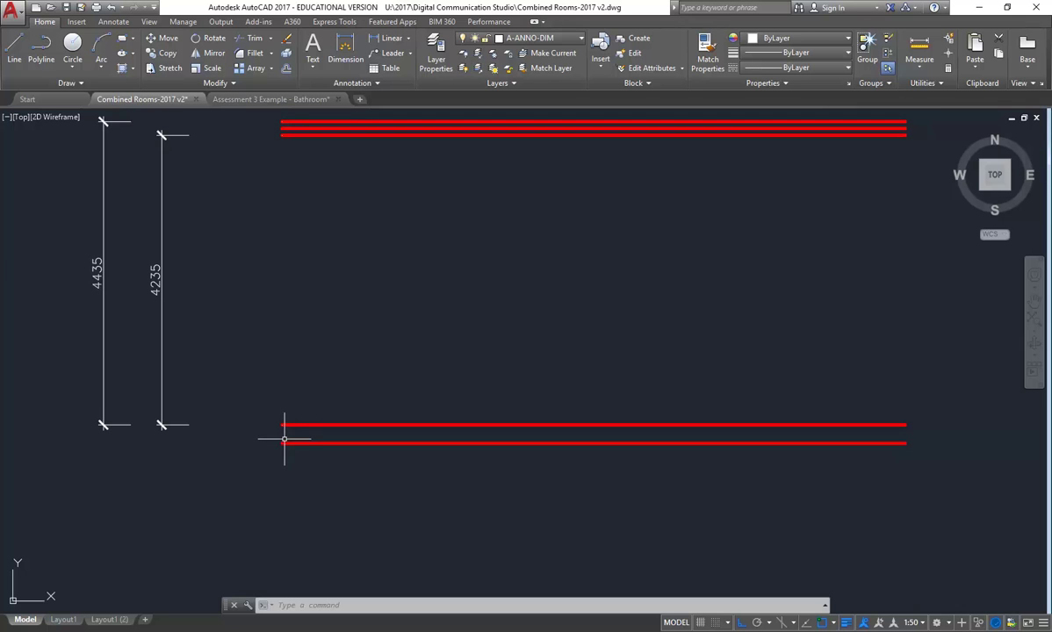
# Draw a short vertical line closing the left ends of the two lower wall lines.
pyautogui.click(15, 48)
pyautogui.click(282, 425)
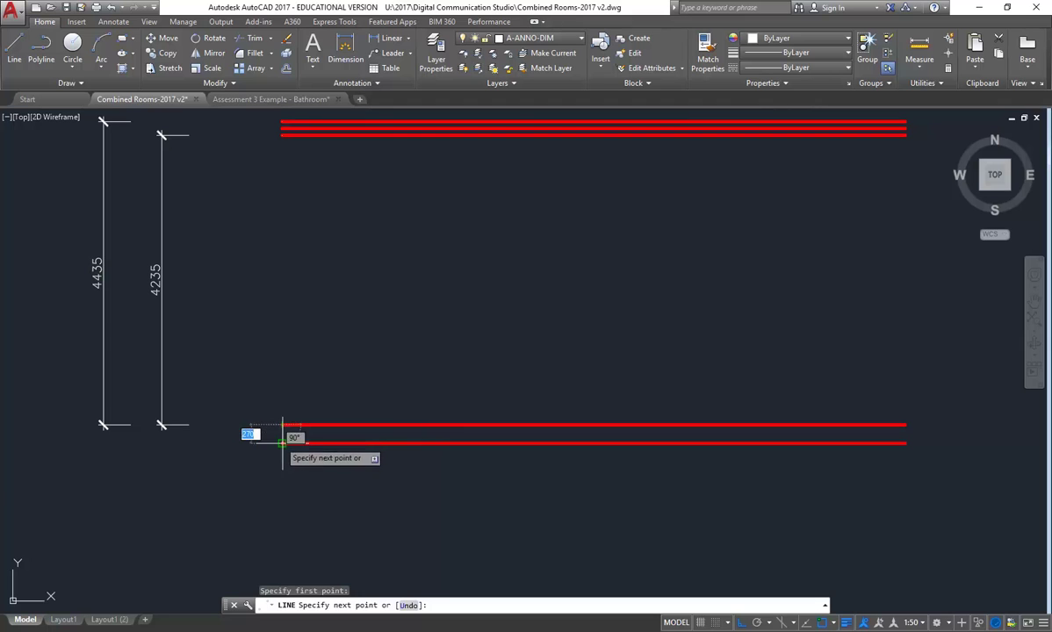
pyautogui.click(282, 443)
pyautogui.rightClick(281, 397)
pyautogui.click(290, 402)
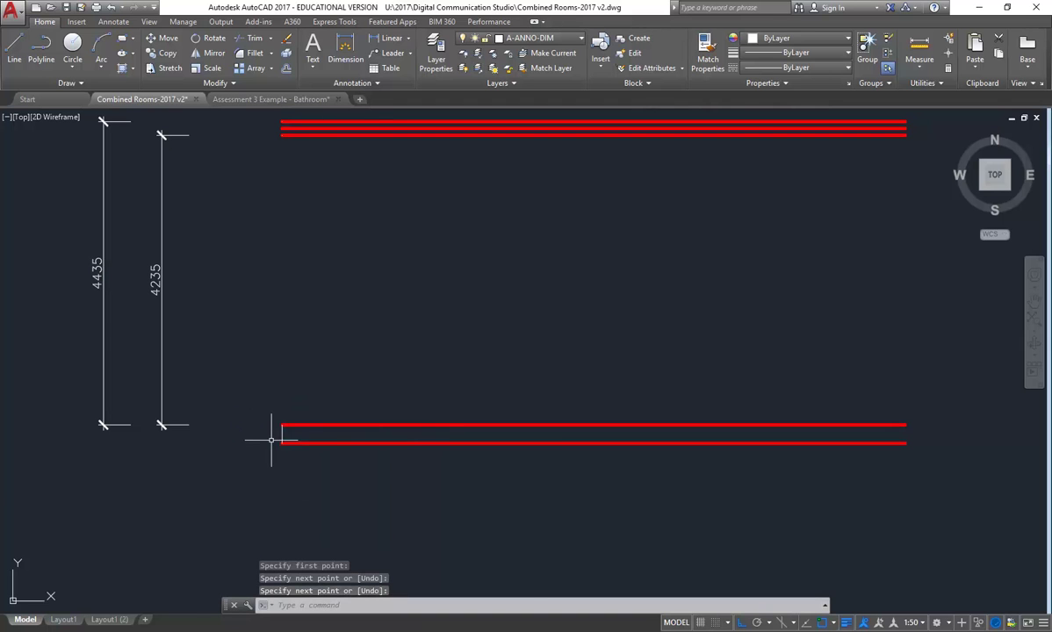
# Move the short closing line of the lower wall to the A-WALL layer and deselect it.
pyautogui.moveTo(267, 434); pyautogui.dragTo(306, 474)
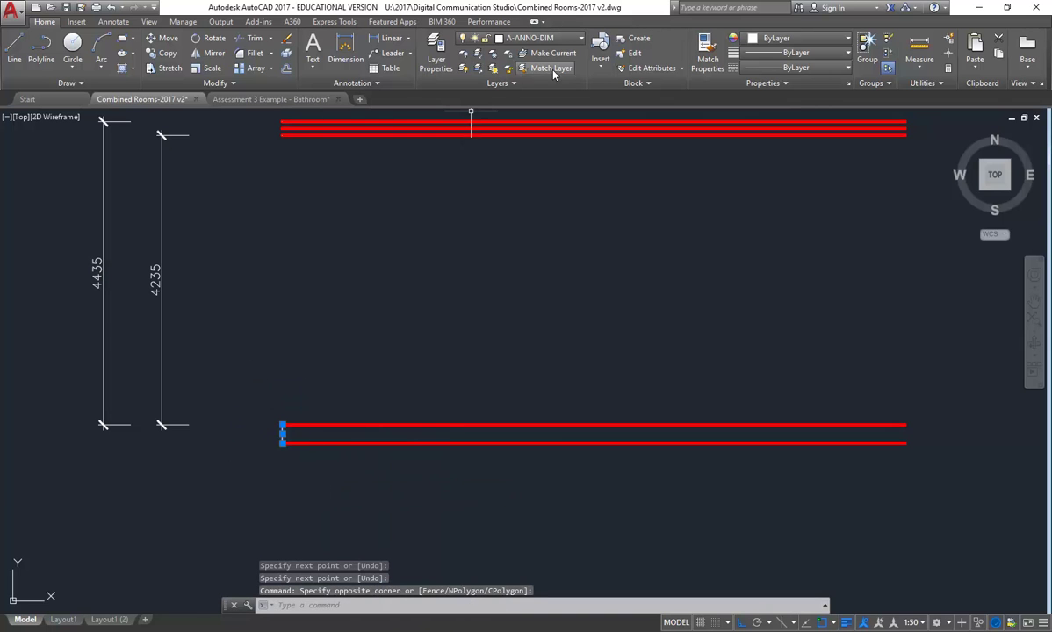
pyautogui.click(554, 41)
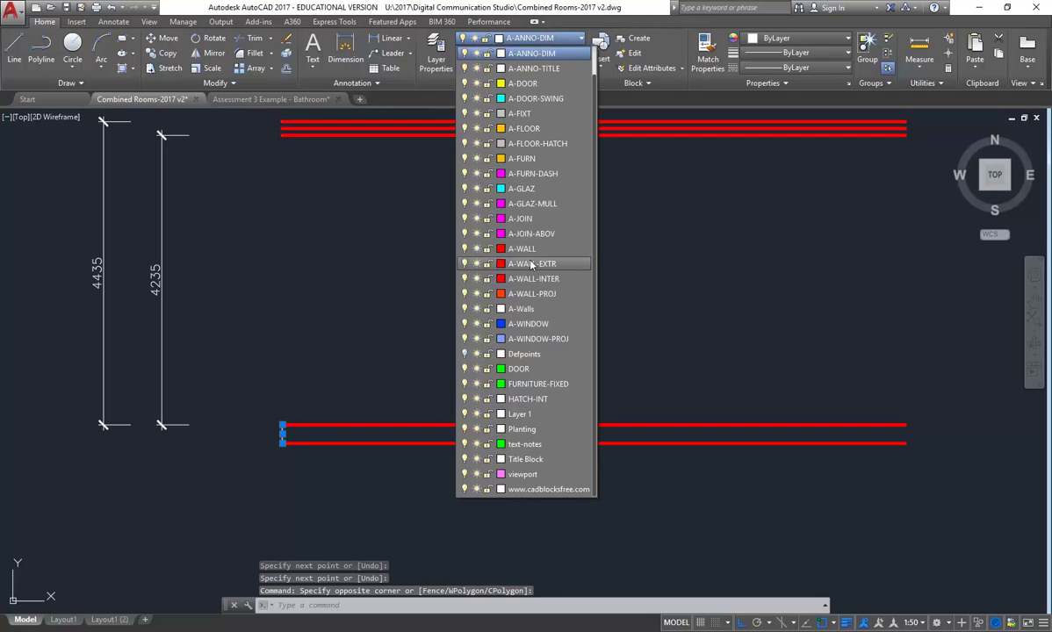
pyautogui.click(523, 248)
pyautogui.press('Escape')
pyautogui.press('Escape')
# Check the left window opening in the Acrobat Reader PDF, then in AutoCAD offset the lower wall's inner line upward by 3400.
pyautogui.scroll(-2, 349, 411)
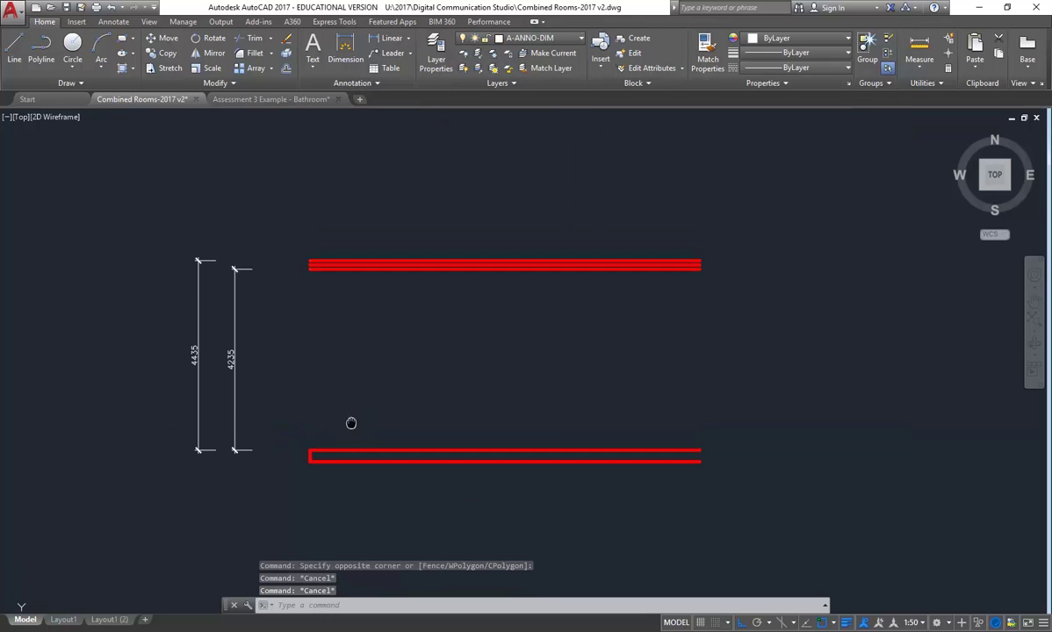
pyautogui.moveTo(394, 404); pyautogui.dragTo(389, 389, button='middle')
pyautogui.moveTo(321, 347)
pyautogui.mouseDown(button='middle')
pyautogui.moveTo(293, 380)
pyautogui.moveTo(243, 331)
pyautogui.moveTo(267, 339)
pyautogui.mouseUp(button='middle')
pyautogui.scroll(2, 294, 383)
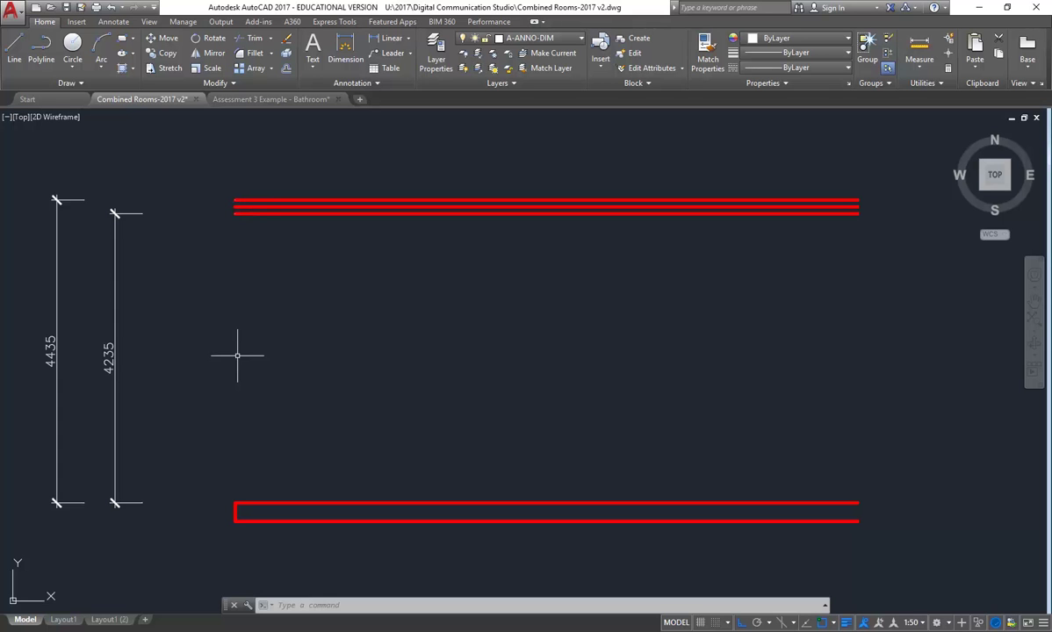
pyautogui.hotkey('alt', 'Tab')
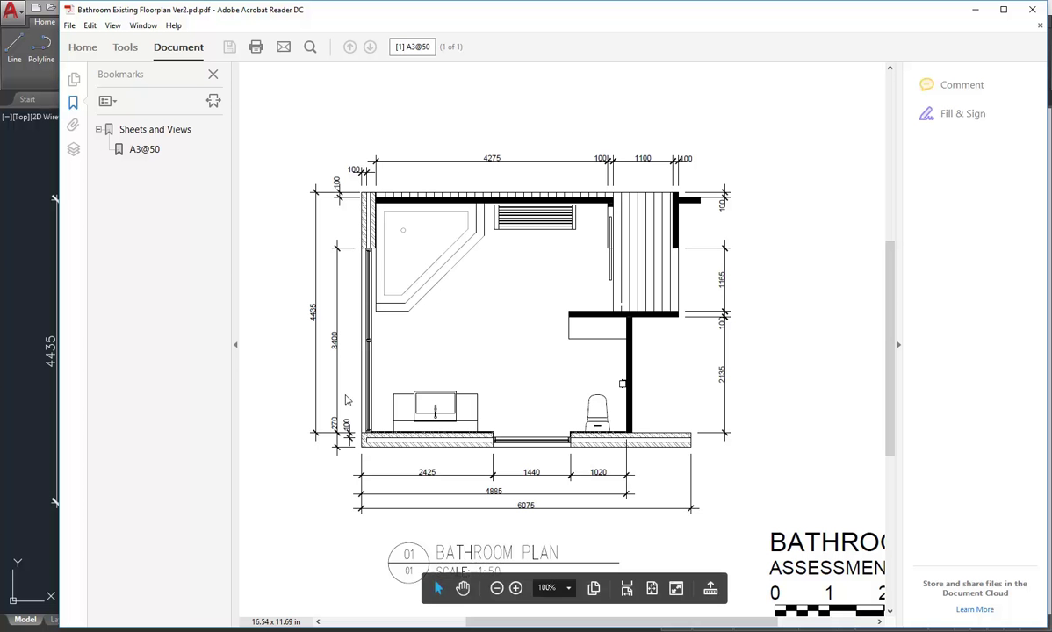
pyautogui.click(976, 10)
pyautogui.click(286, 67)
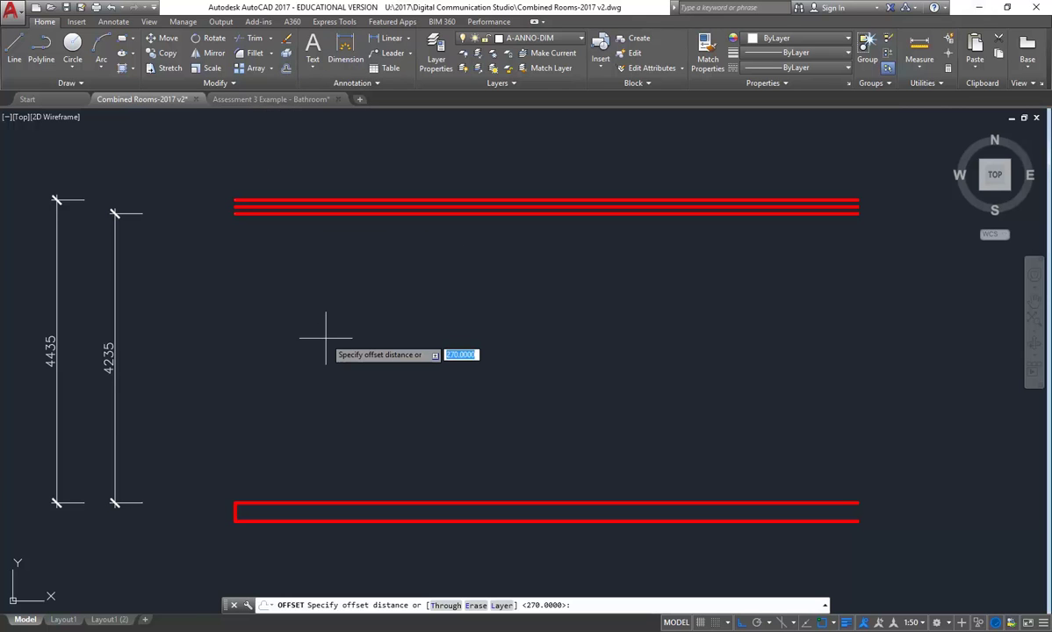
pyautogui.write('3400')
pyautogui.press('Return')
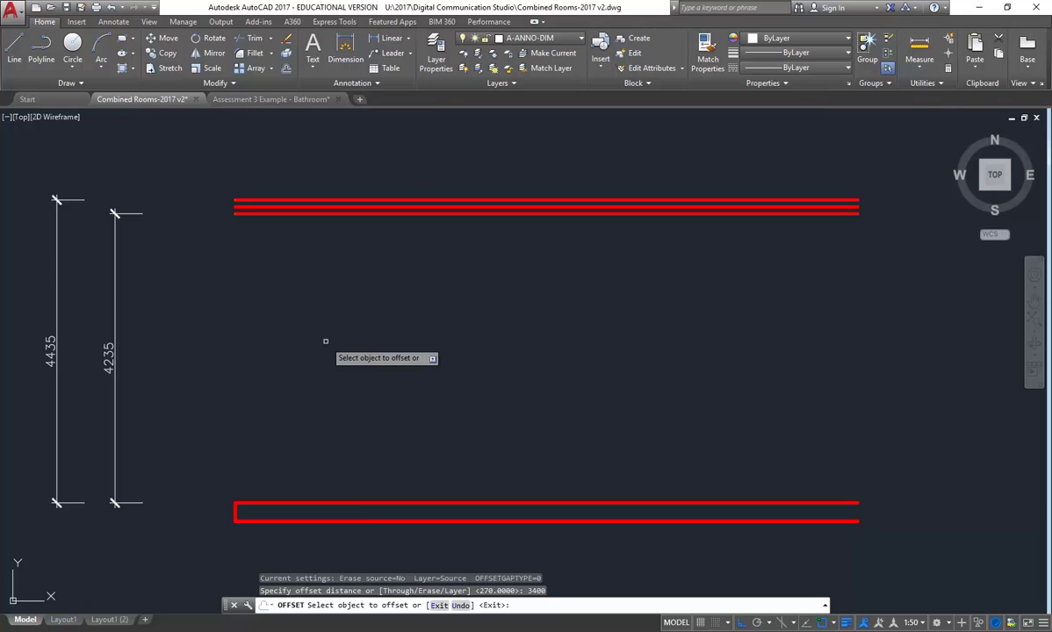
pyautogui.click(265, 504)
pyautogui.click(278, 355)
pyautogui.press('Escape')
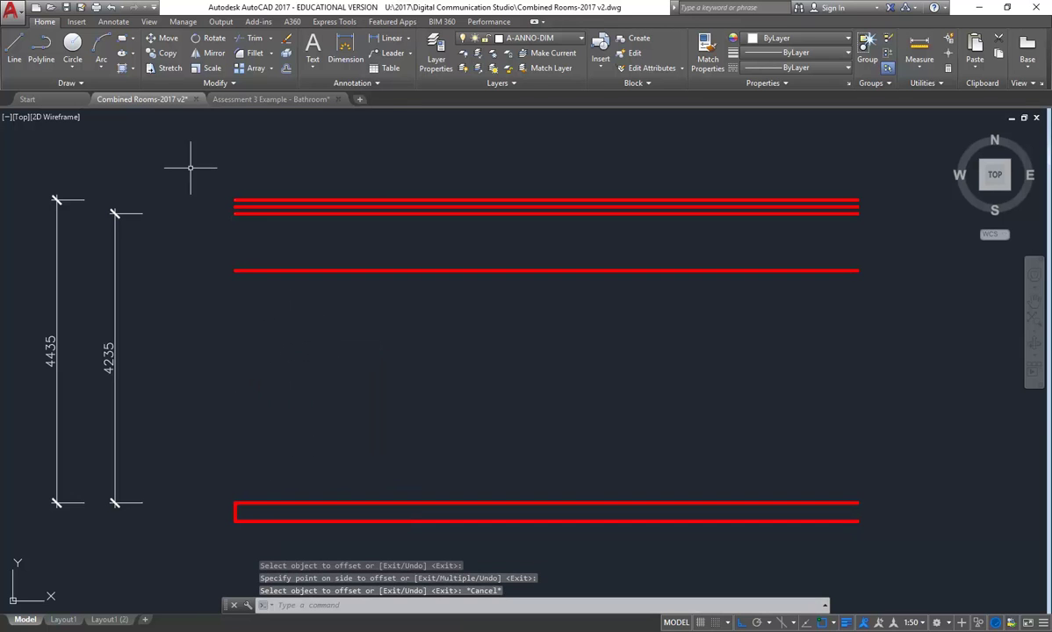
# Draw a vertical line from the left end of the topmost wall line down to the left end of the line offset by 3400.
pyautogui.click(15, 53)
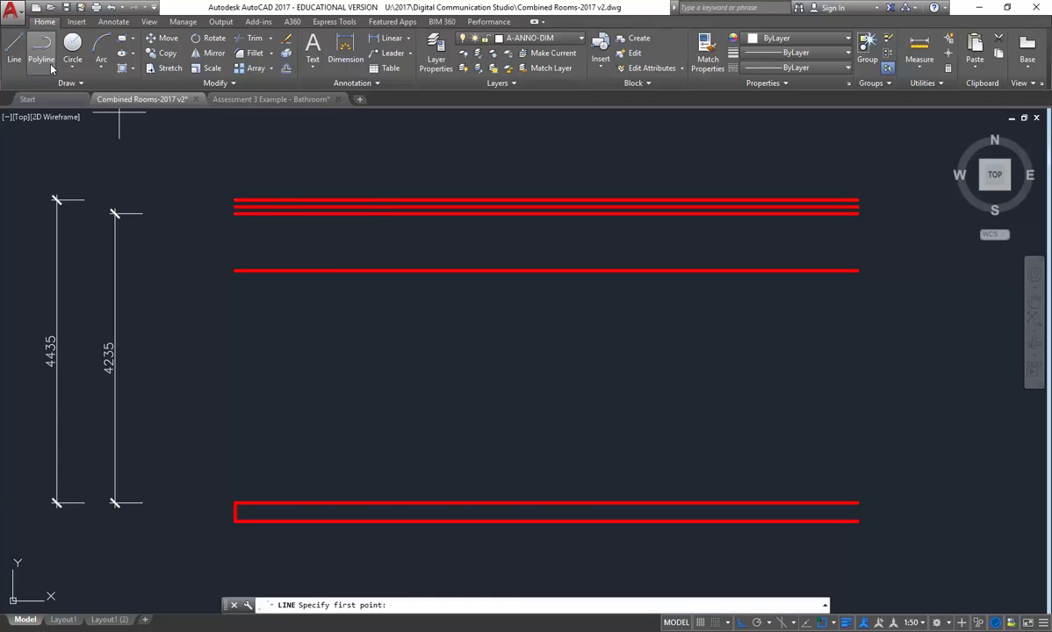
pyautogui.click(234, 201)
pyautogui.click(235, 269)
pyautogui.rightClick(206, 193)
pyautogui.click(224, 201)
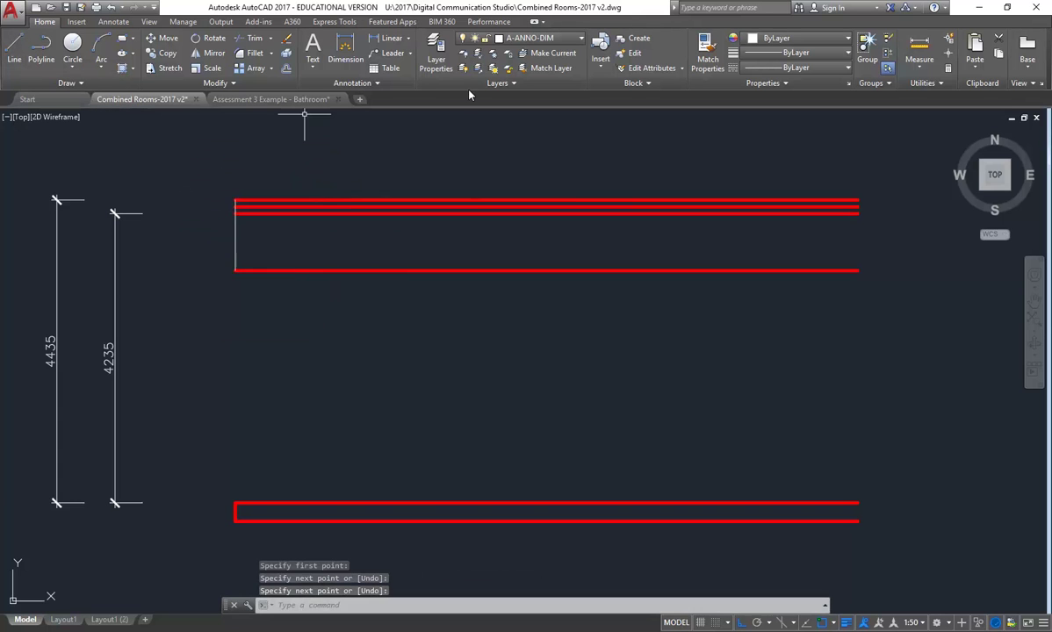
# Make A-WALL the current layer.
pyautogui.click(529, 39)
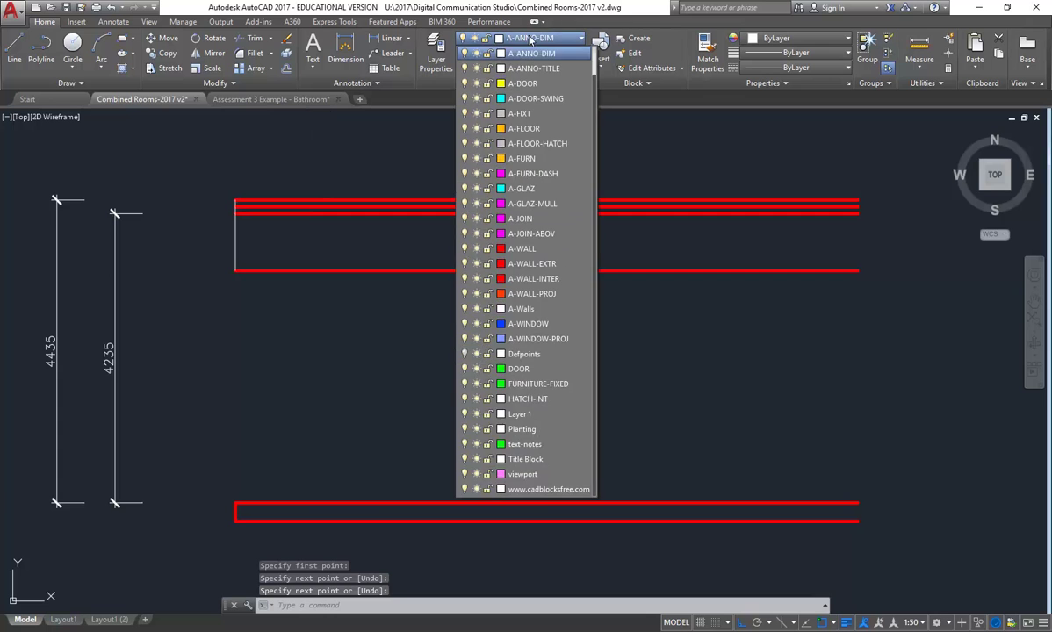
pyautogui.click(522, 249)
pyautogui.press('Return')
# Move the vertical line at the left ends of the upper wall lines to the A-WALL layer and deselect it.
pyautogui.click(235, 229)
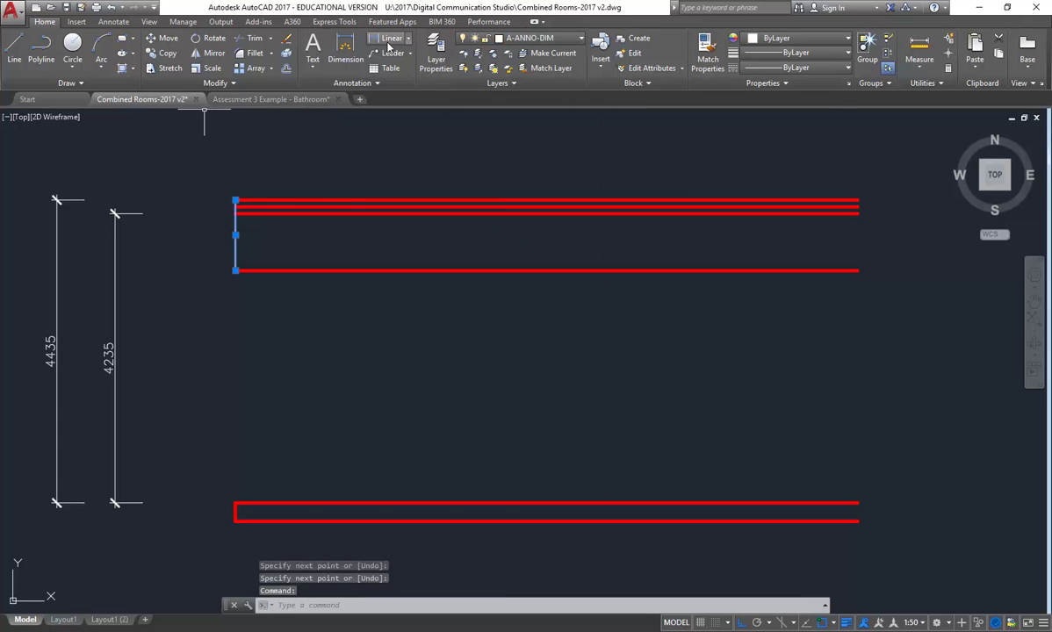
pyautogui.click(529, 38)
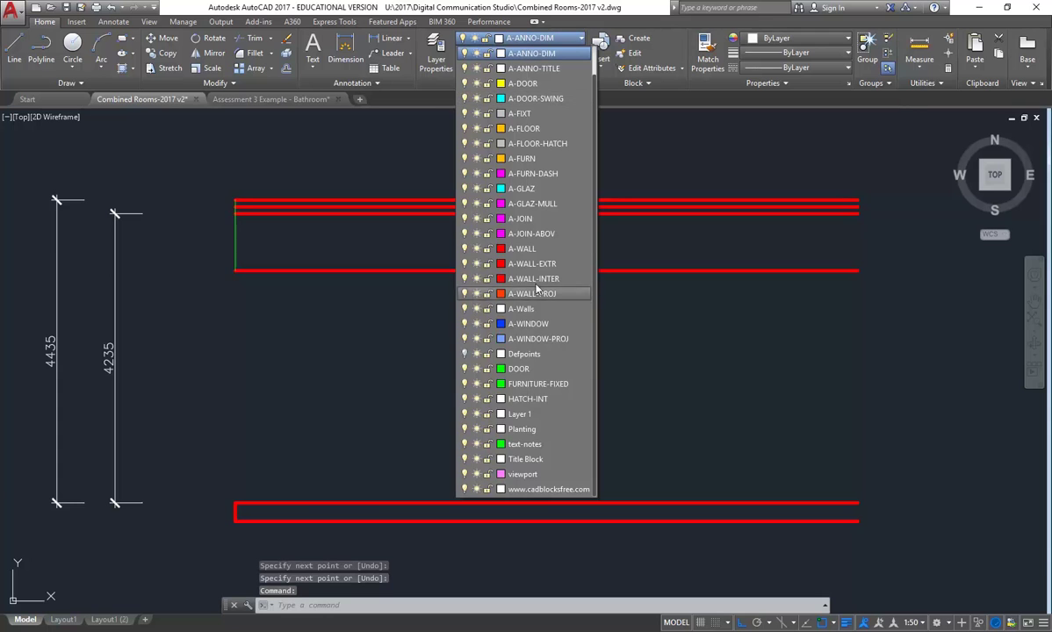
pyautogui.click(531, 233)
pyautogui.click(530, 39)
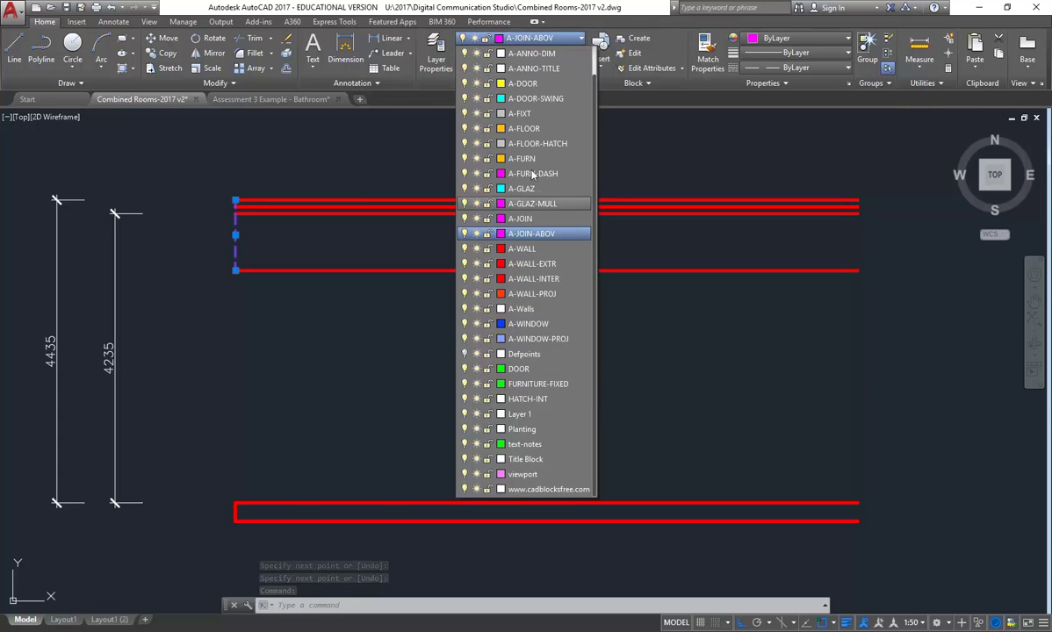
pyautogui.click(505, 242)
pyautogui.rightClick(273, 167)
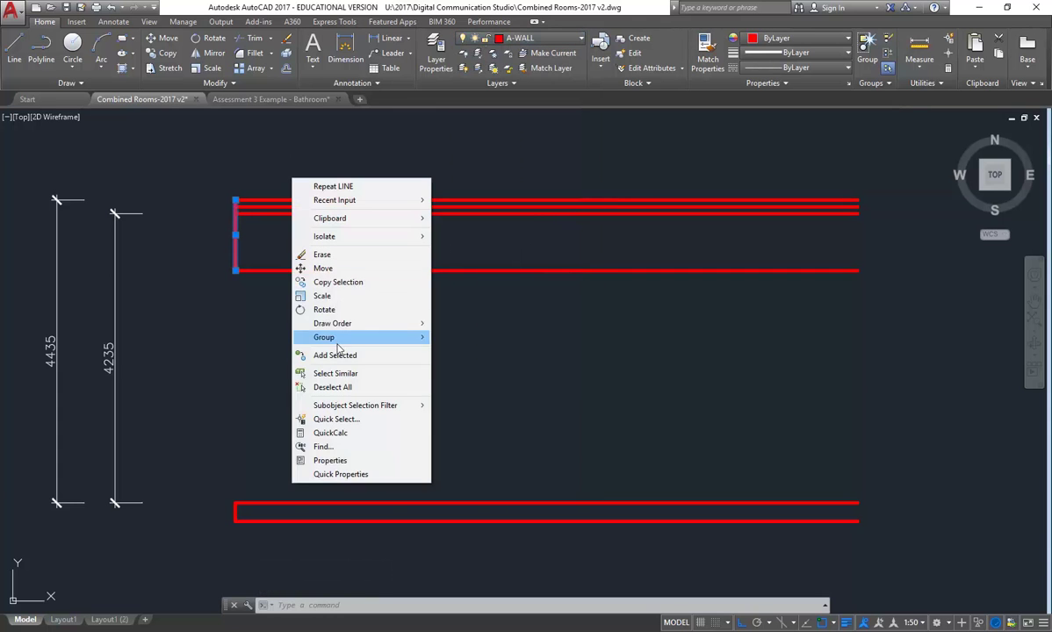
pyautogui.click(336, 386)
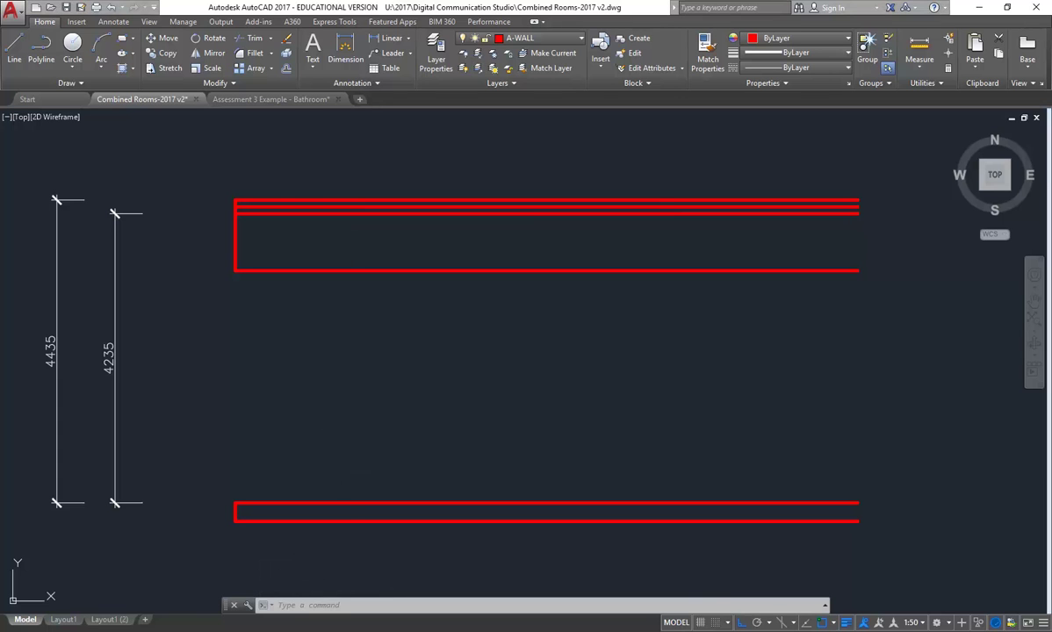
# Check the left wall in the Acrobat Reader PDF, then in AutoCAD offset the upper vertical wall line to the right by 270.
pyautogui.hotkey('alt', 'Tab')
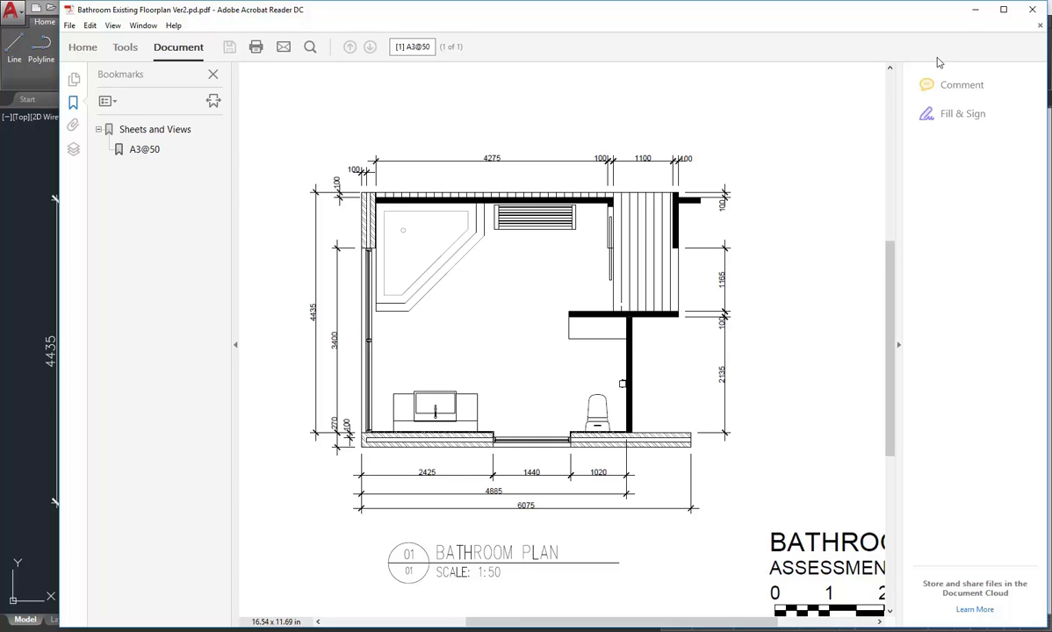
pyautogui.hotkey('alt', 'Tab')
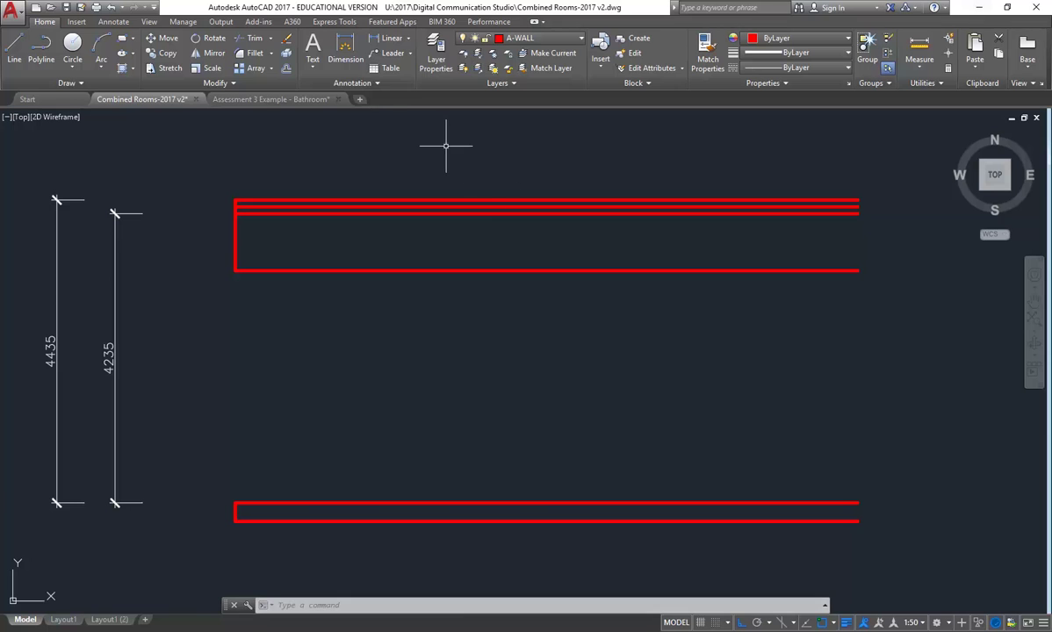
pyautogui.click(286, 68)
pyautogui.write('270')
pyautogui.press('Return')
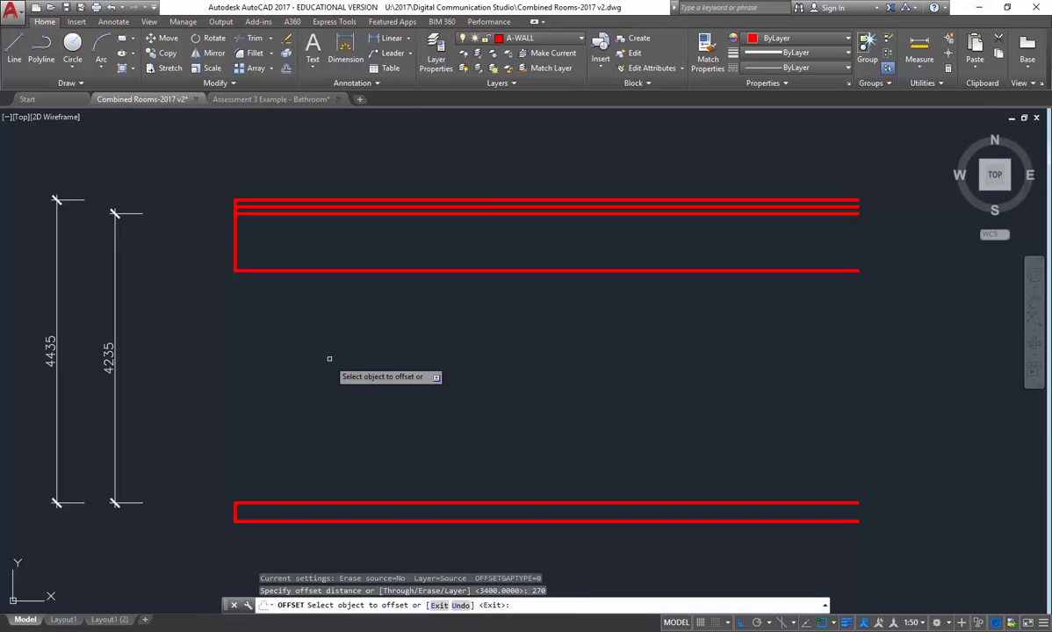
pyautogui.click(235, 247)
pyautogui.click(287, 242)
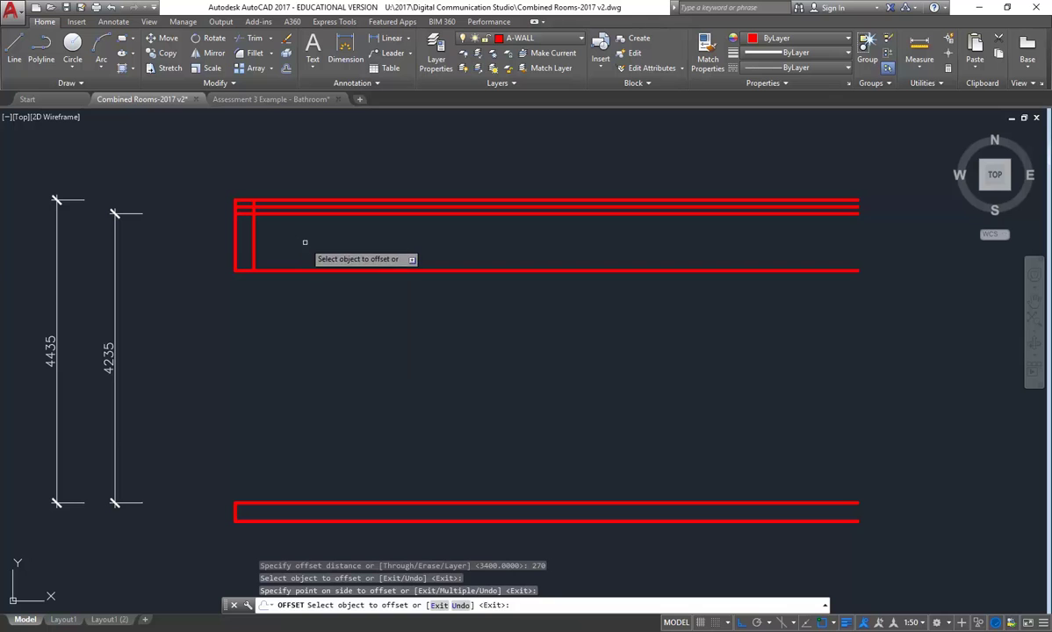
pyautogui.press('Return')
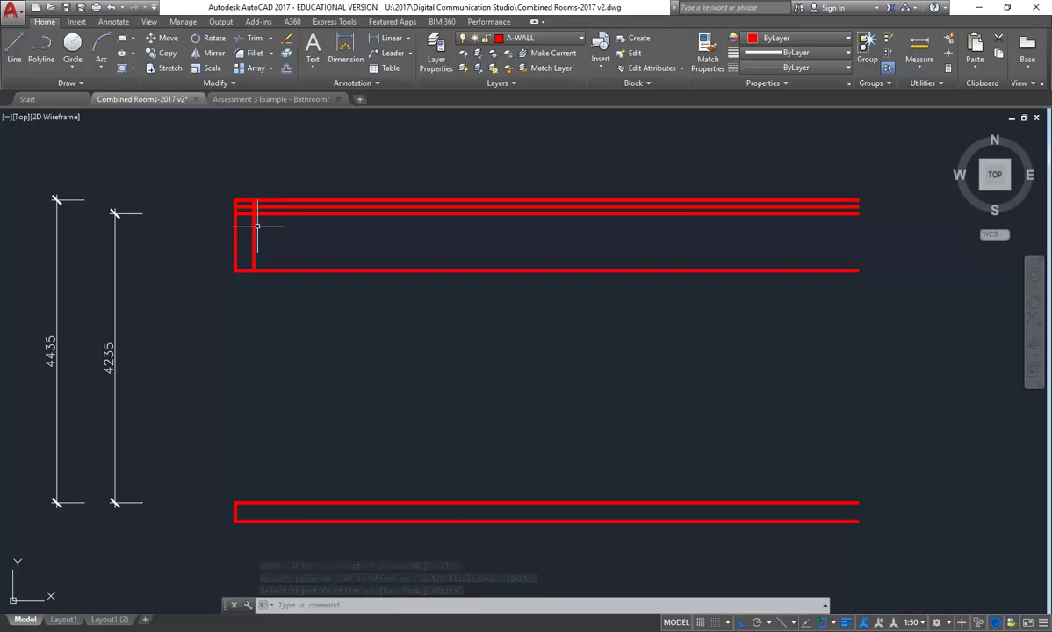
# Trim the two middle wall lines inside the upper left wall, and trim the topmost and lowest lines beyond its inner face.
pyautogui.click(252, 39)
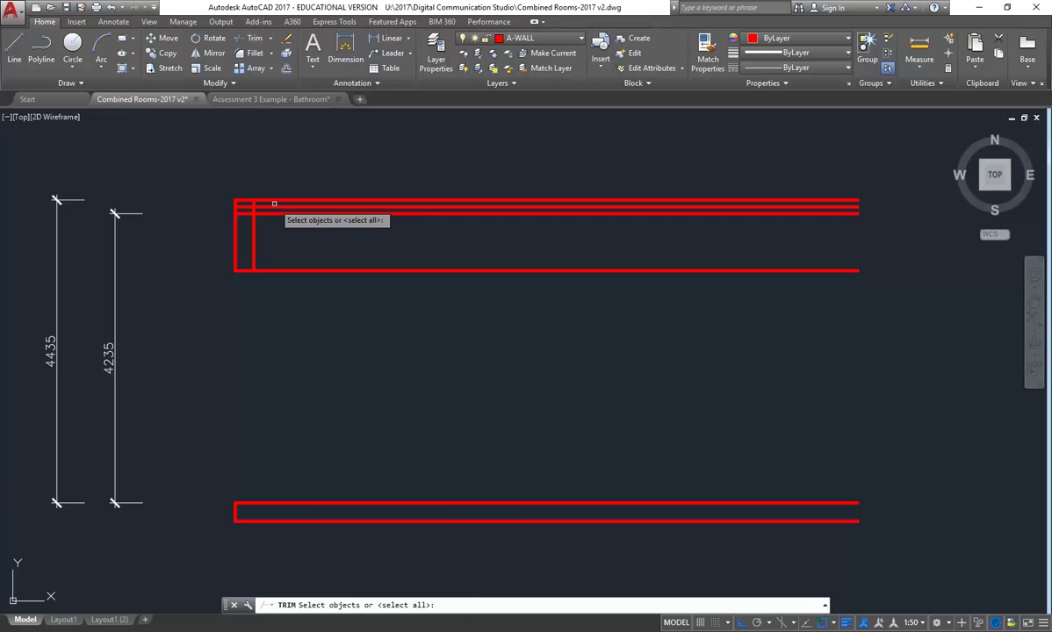
pyautogui.press('Return')
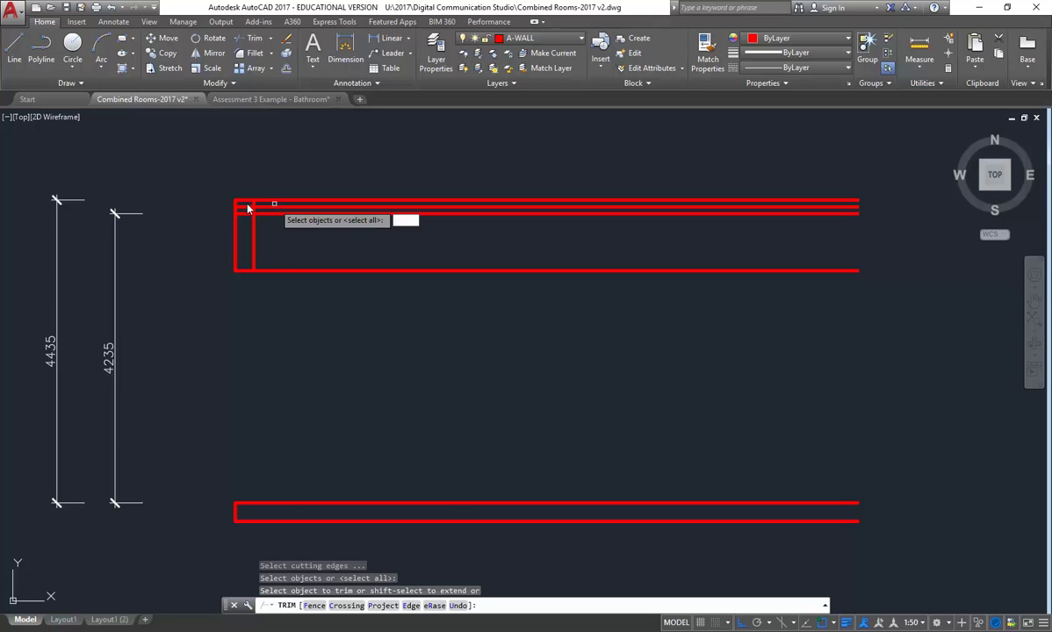
pyautogui.click(244, 209)
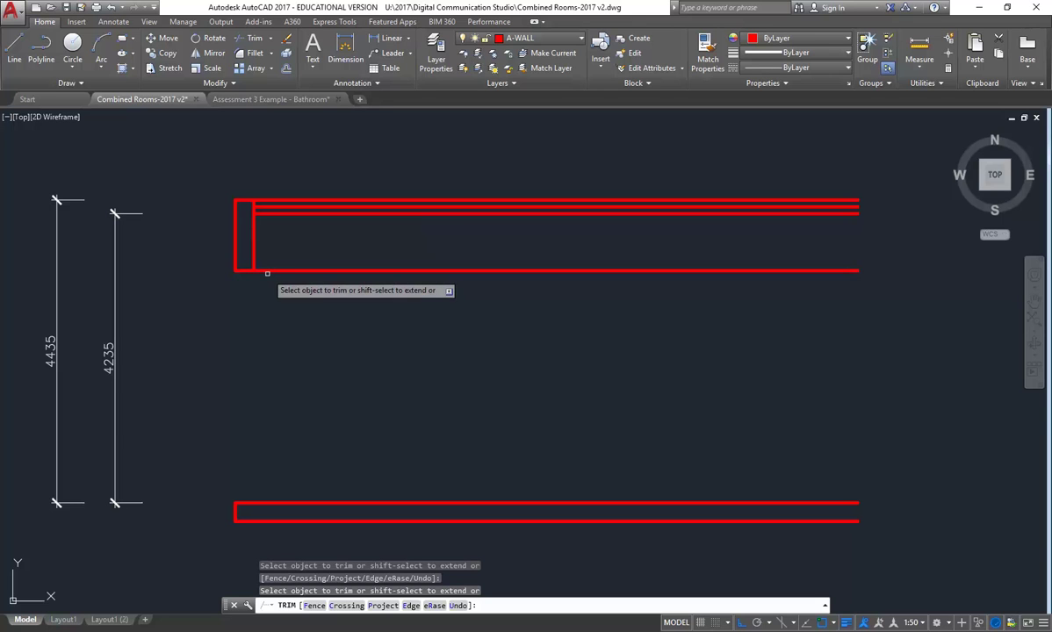
pyautogui.click(297, 200)
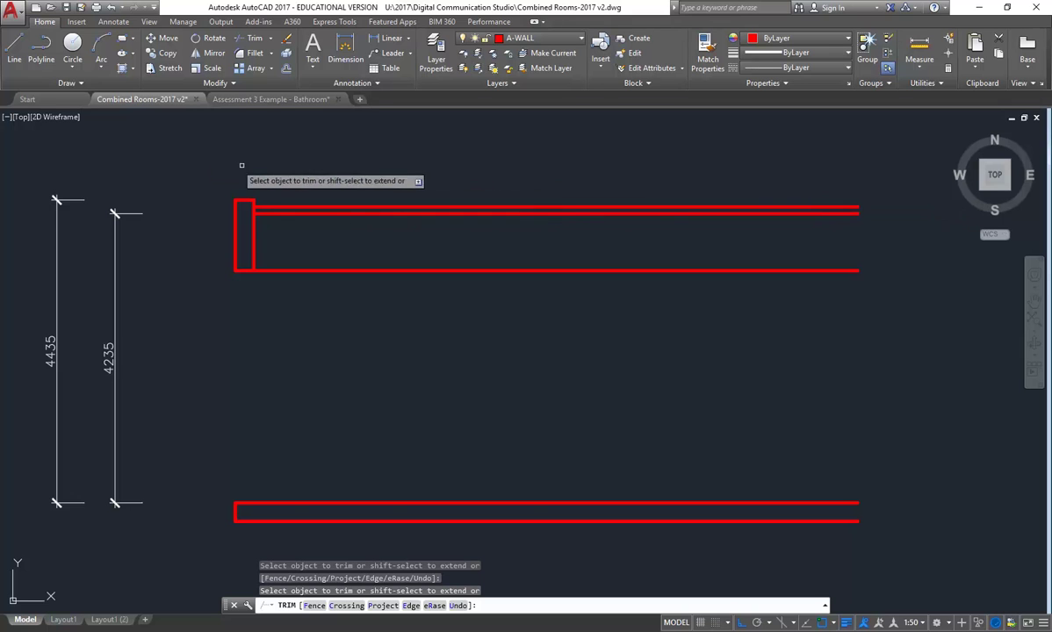
pyautogui.click(302, 270)
pyautogui.rightClick(286, 270)
pyautogui.click(303, 274)
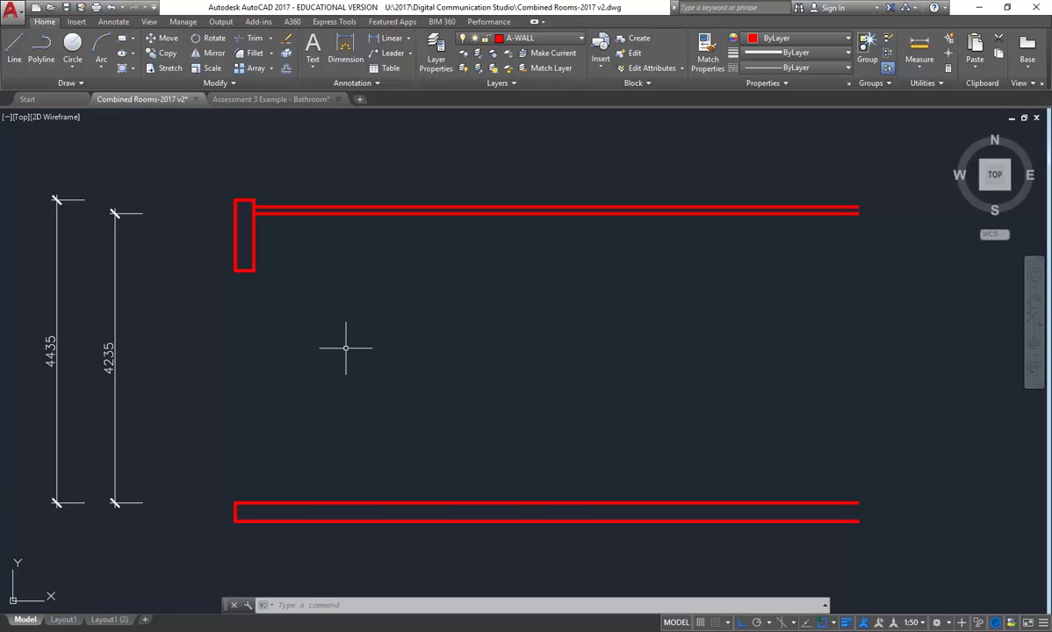
# Check the upper wall's length in the Acrobat Reader PDF, then in AutoCAD offset the left wall's inner vertical line to the right by 4275.
pyautogui.click(286, 68)
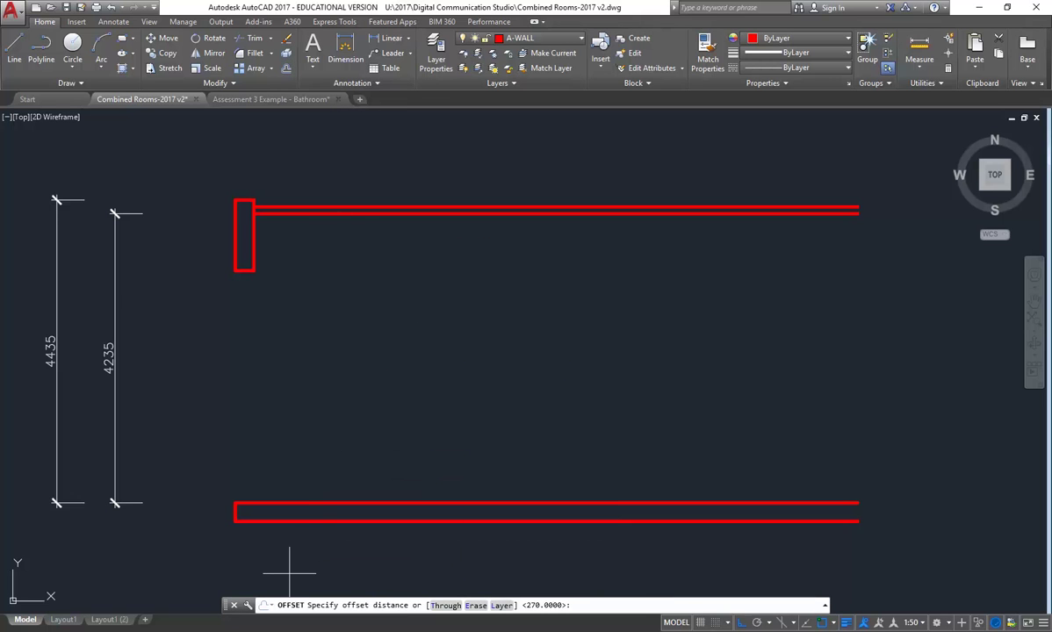
pyautogui.hotkey('alt', 'Tab')
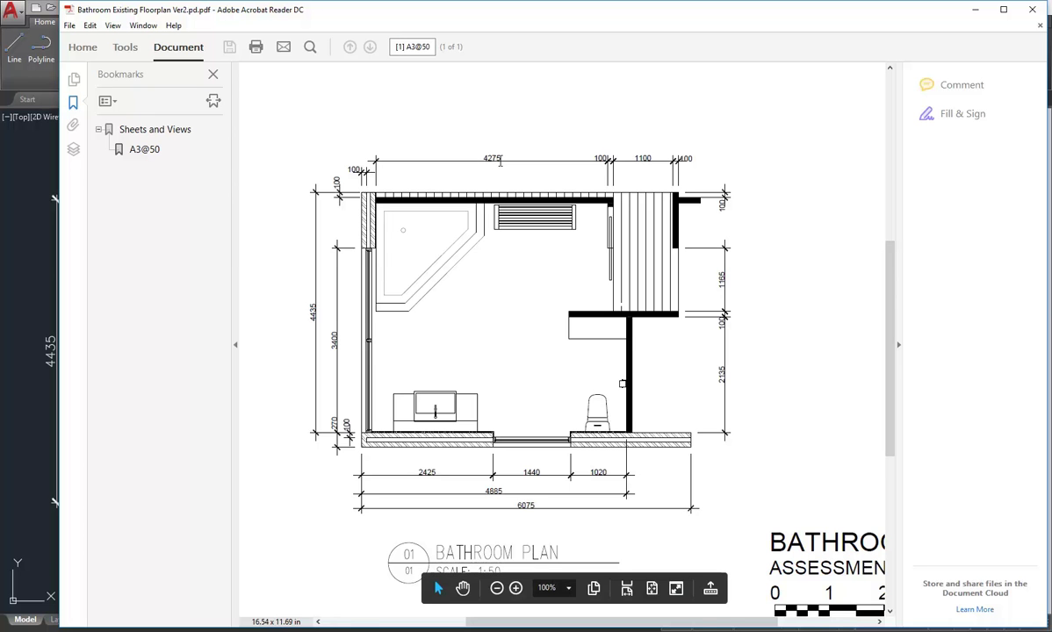
pyautogui.hotkey('alt', 'Tab')
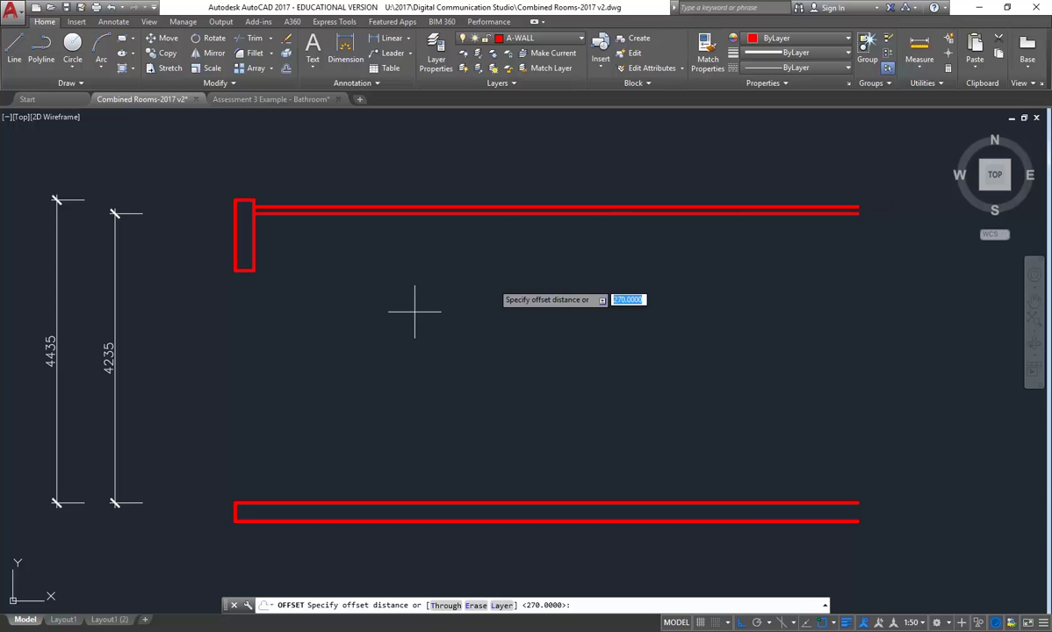
pyautogui.write('427')
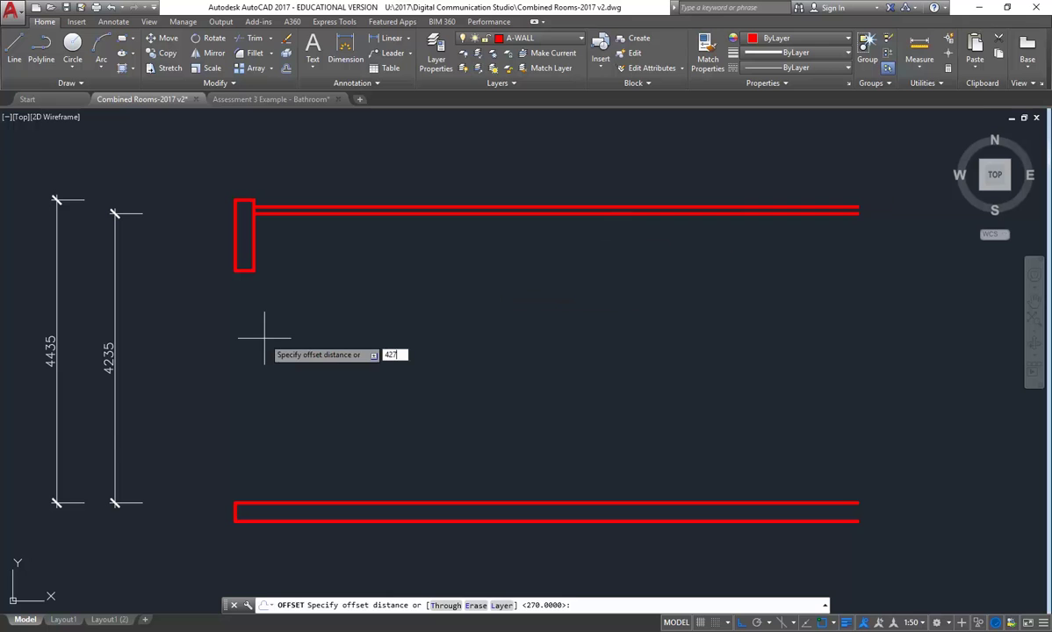
pyautogui.write('5')
pyautogui.press('Return')
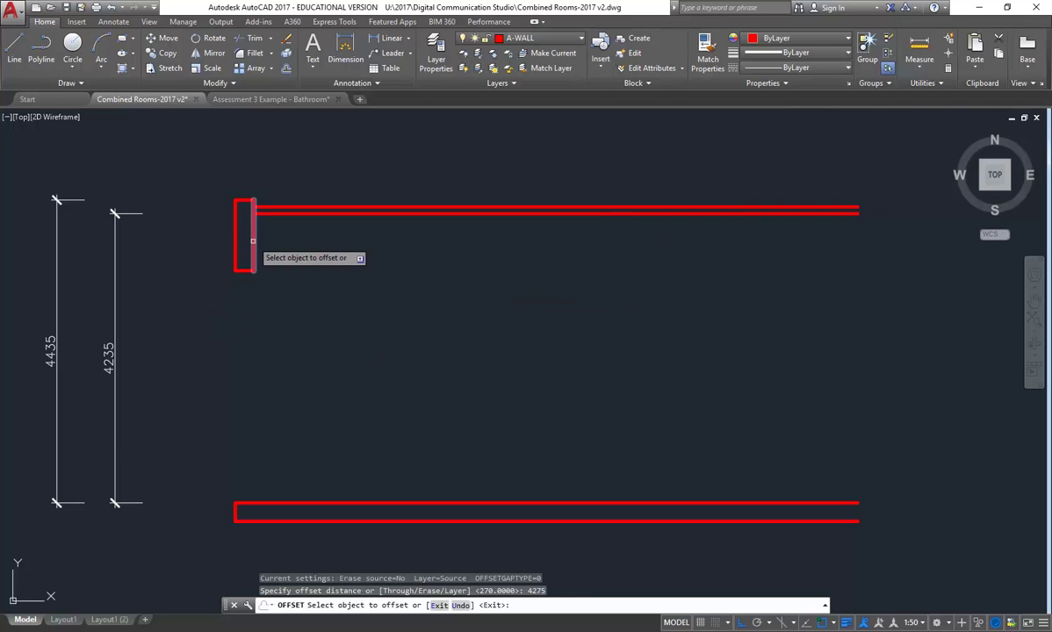
pyautogui.click(253, 241)
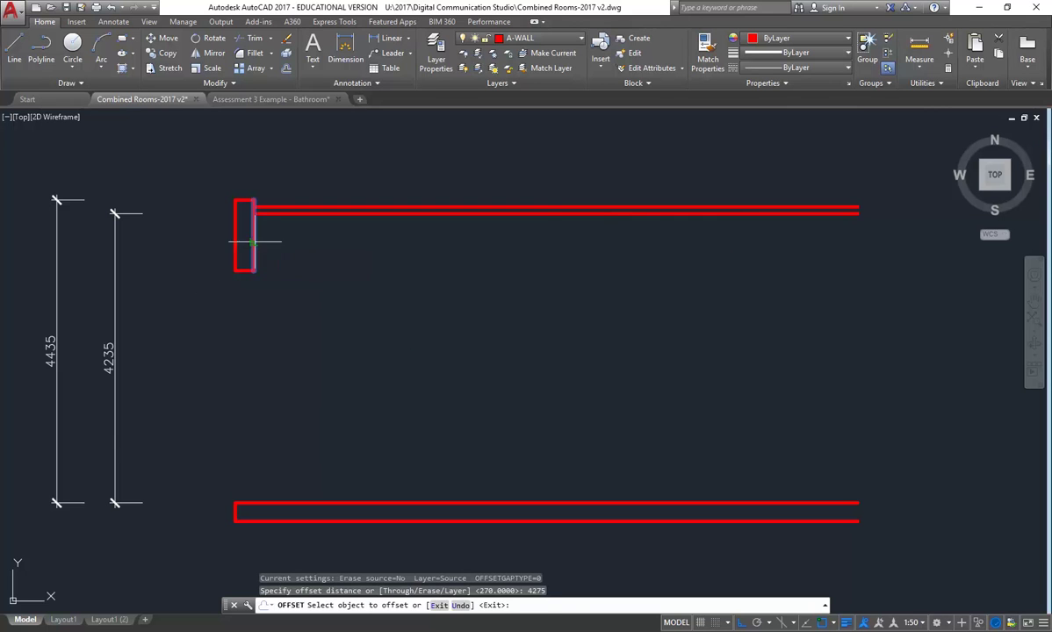
pyautogui.click(470, 264)
pyautogui.press('Return')
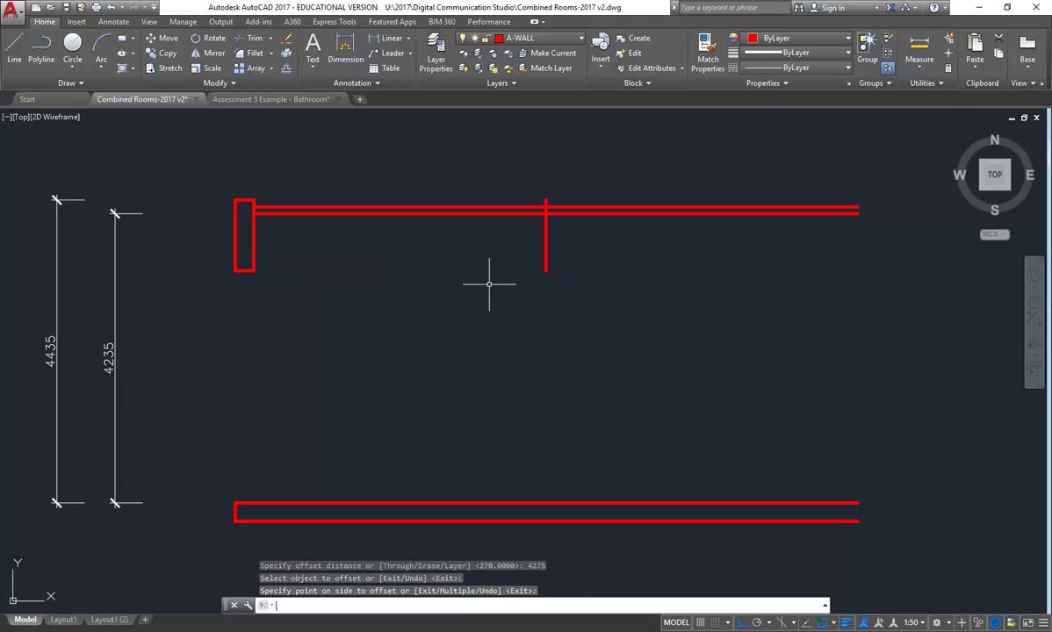
# Offset the new vertical line crossing the upper wall lines to the right by 100.
pyautogui.press('Return')
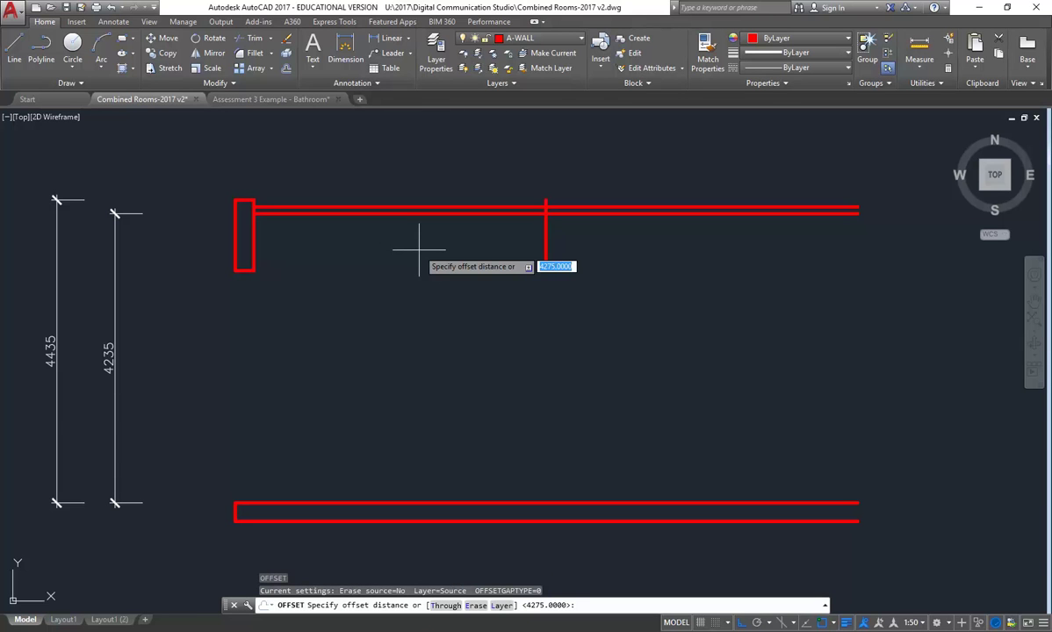
pyautogui.write('100')
pyautogui.press('Return')
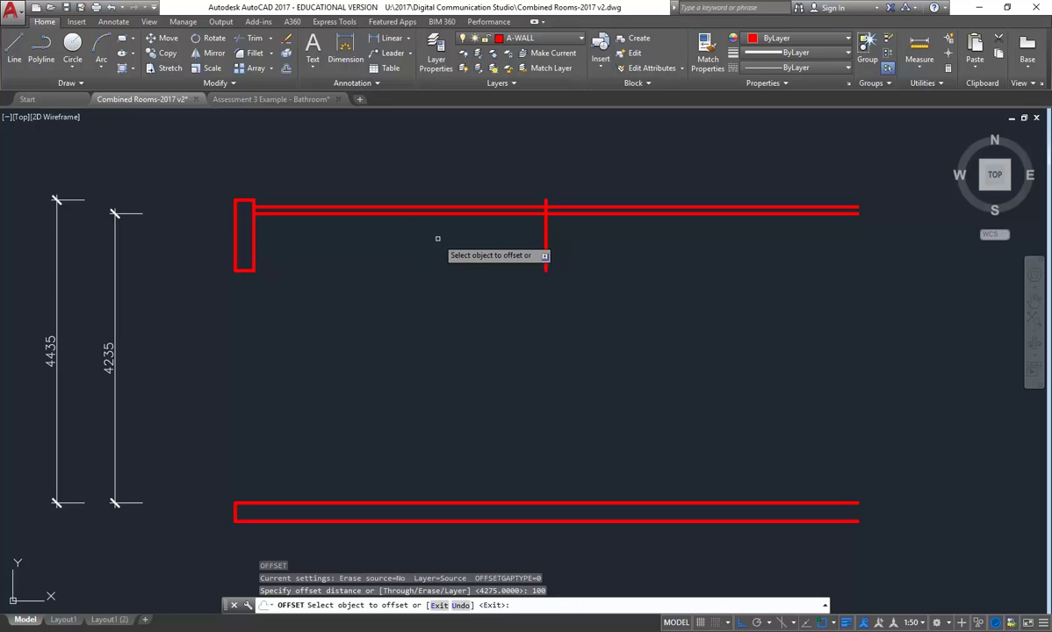
pyautogui.click(548, 246)
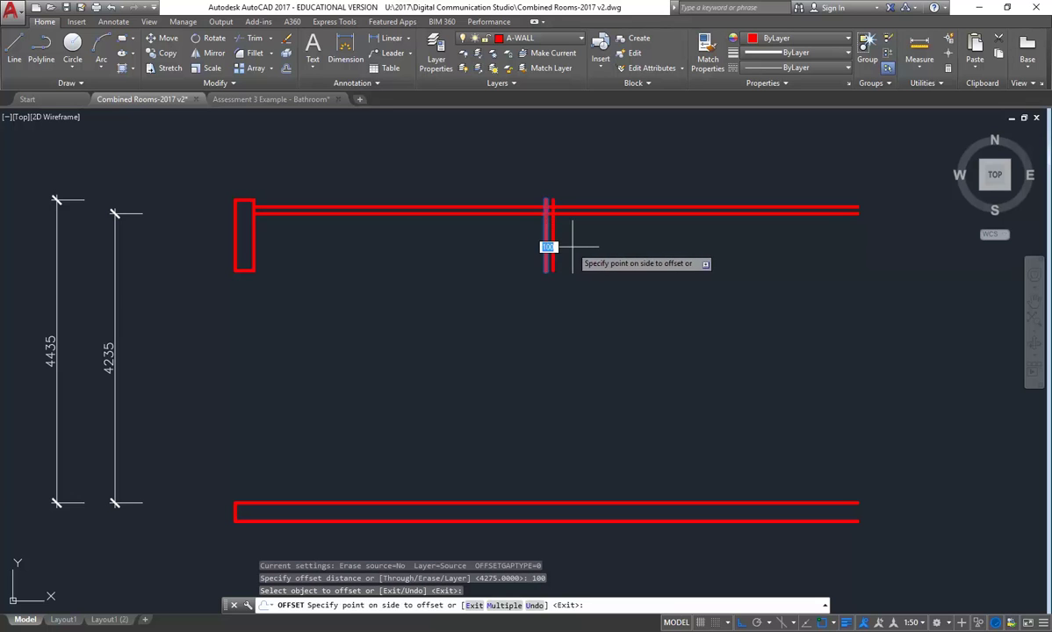
pyautogui.click(576, 242)
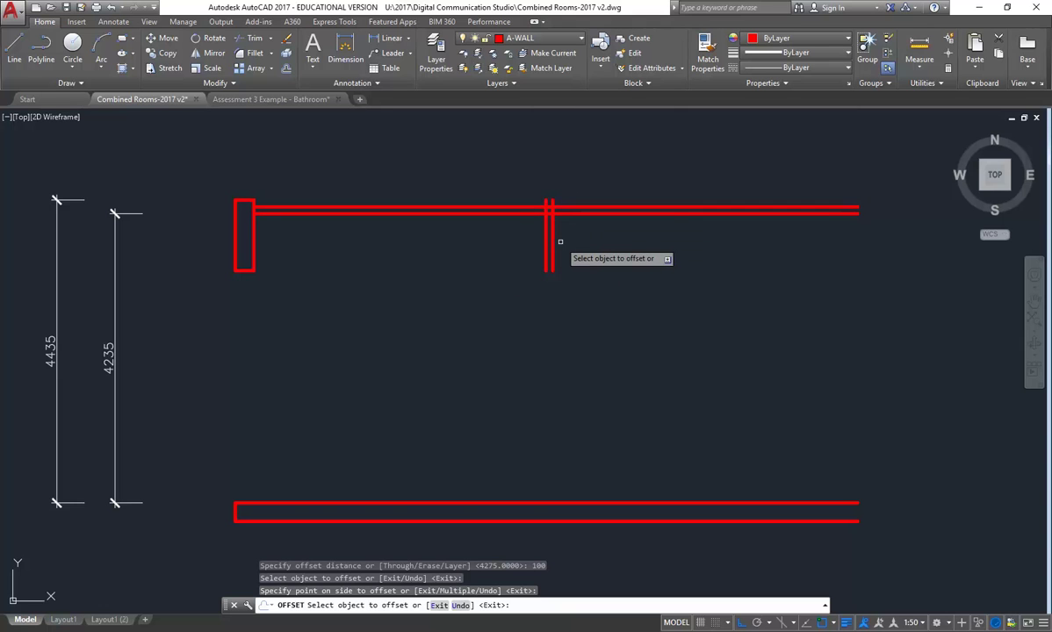
# Fillet the inner and outer upper wall lines with the two vertical lines to form a square double-line wall corner.
pyautogui.click(249, 55)
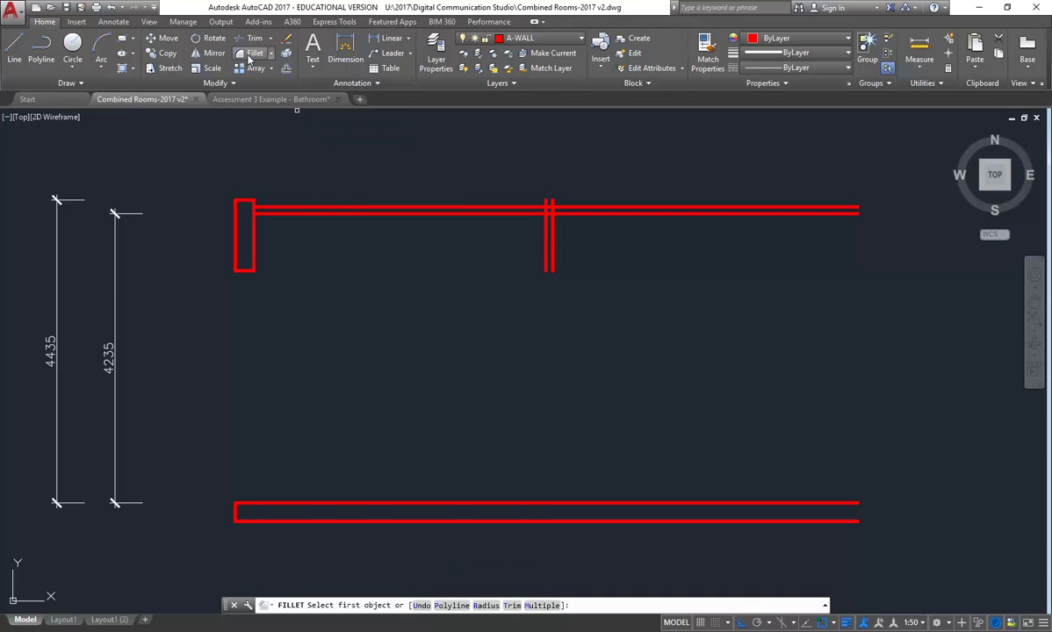
pyautogui.scroll(5, 544, 176)
pyautogui.click(522, 258)
pyautogui.click(545, 343)
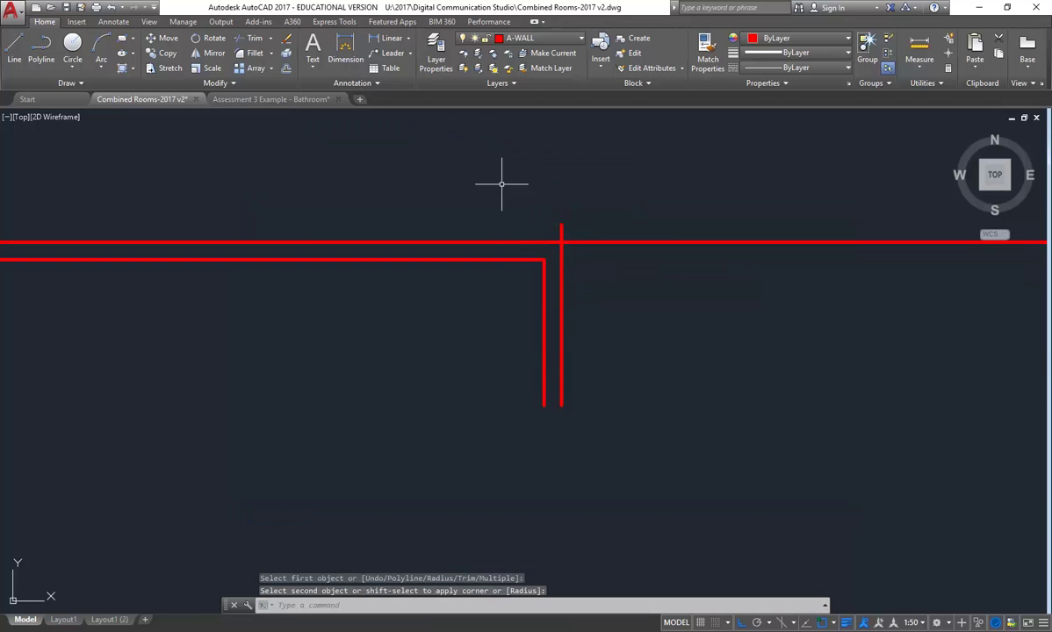
pyautogui.rightClick(501, 187)
pyautogui.click(535, 194)
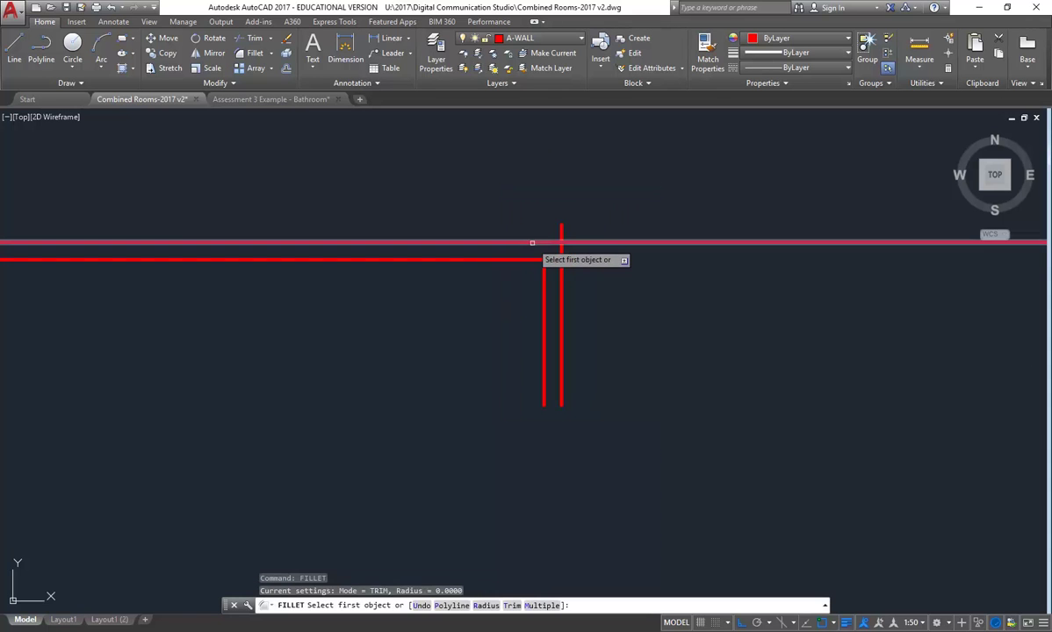
pyautogui.click(537, 242)
pyautogui.click(561, 274)
pyautogui.scroll(-5, 451, 289)
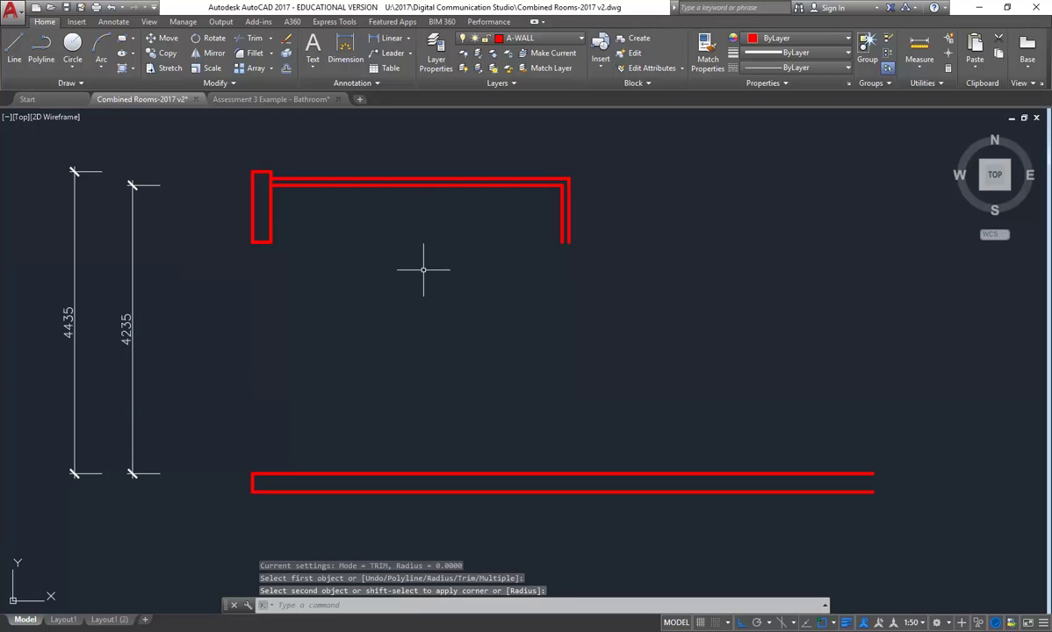
# Offset the corner wall's outer vertical line to the right by 1100.
pyautogui.click(287, 68)
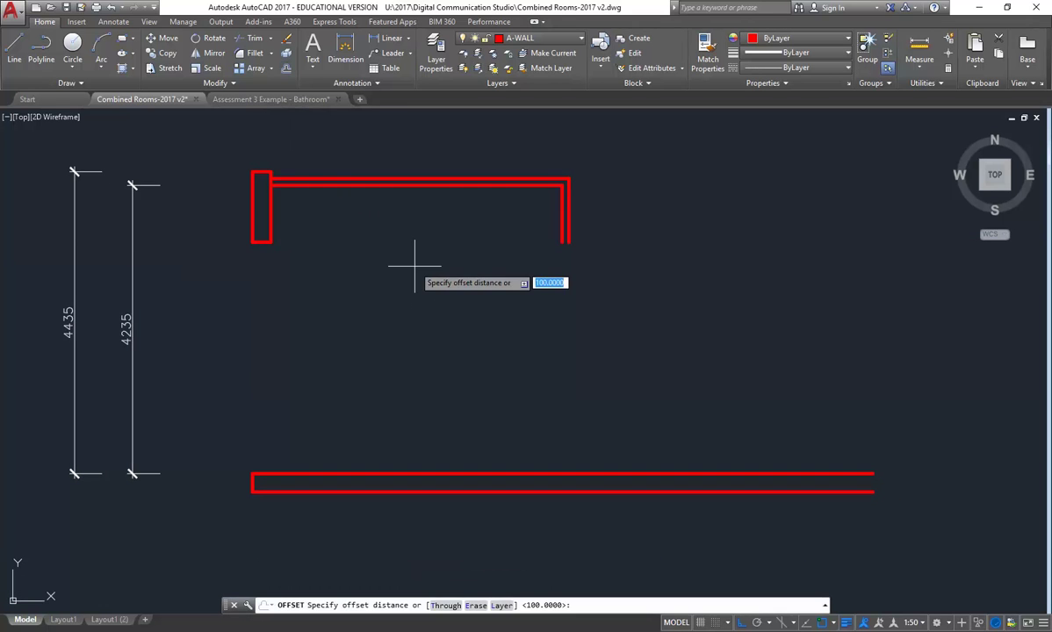
pyautogui.write('1100')
pyautogui.press('Return')
pyautogui.click(567, 229)
pyautogui.click(651, 234)
pyautogui.press('Return')
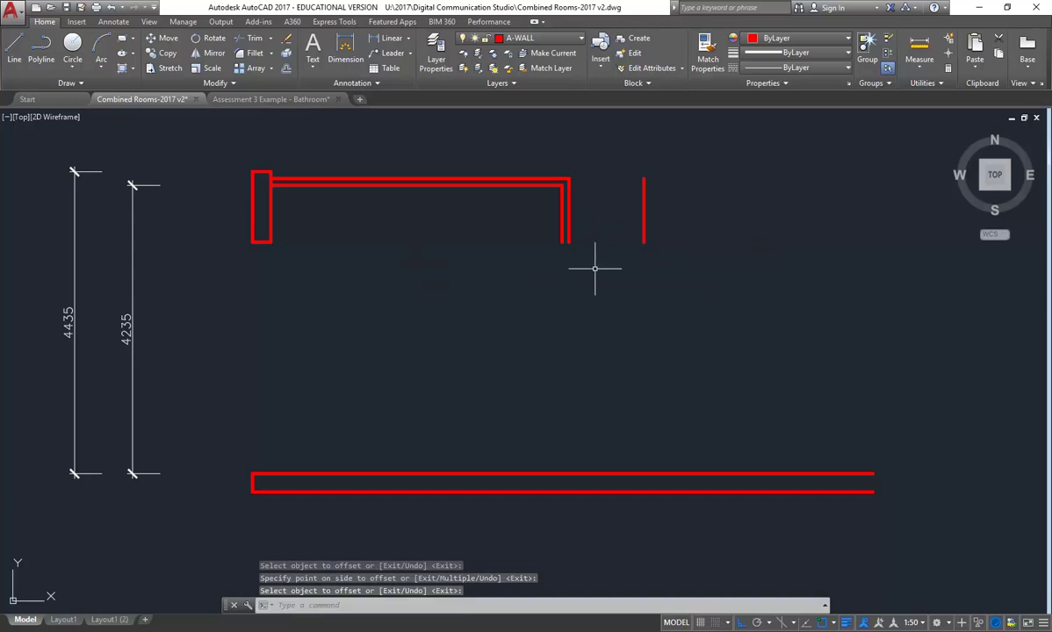
# Offset the separate rightmost vertical line to the right by 100.
pyautogui.press('Return')
pyautogui.press('Return')
pyautogui.click(644, 228)
pyautogui.click(742, 227)
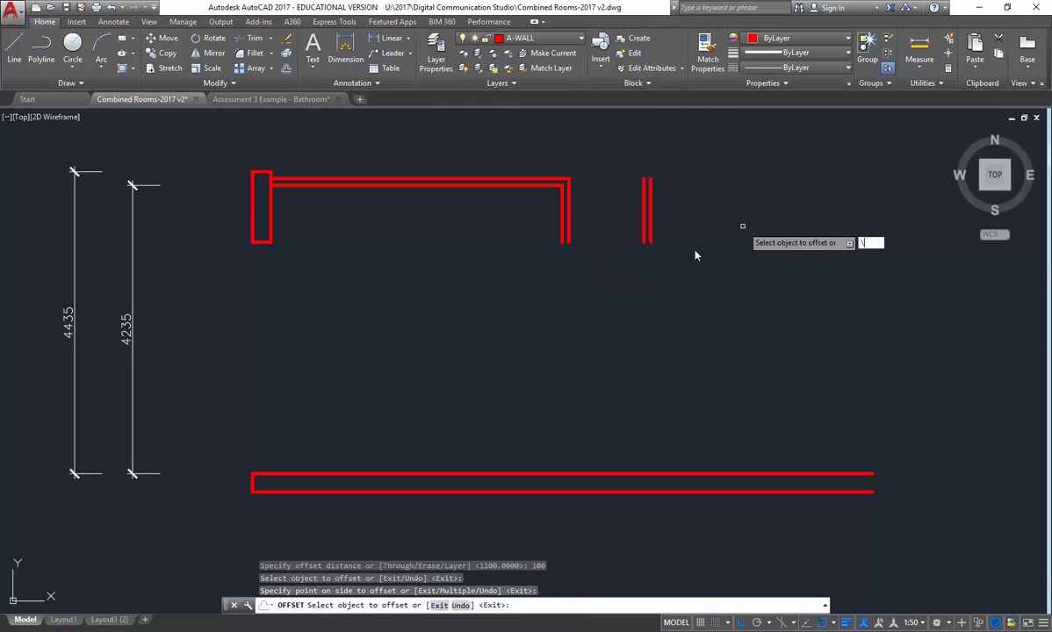
pyautogui.press('Escape')
# Draw a horizontal line from the left wall's upper inner corner to the right, past the separate pair of vertical lines.
pyautogui.moveTo(600, 257); pyautogui.dragTo(540, 283, button='middle')
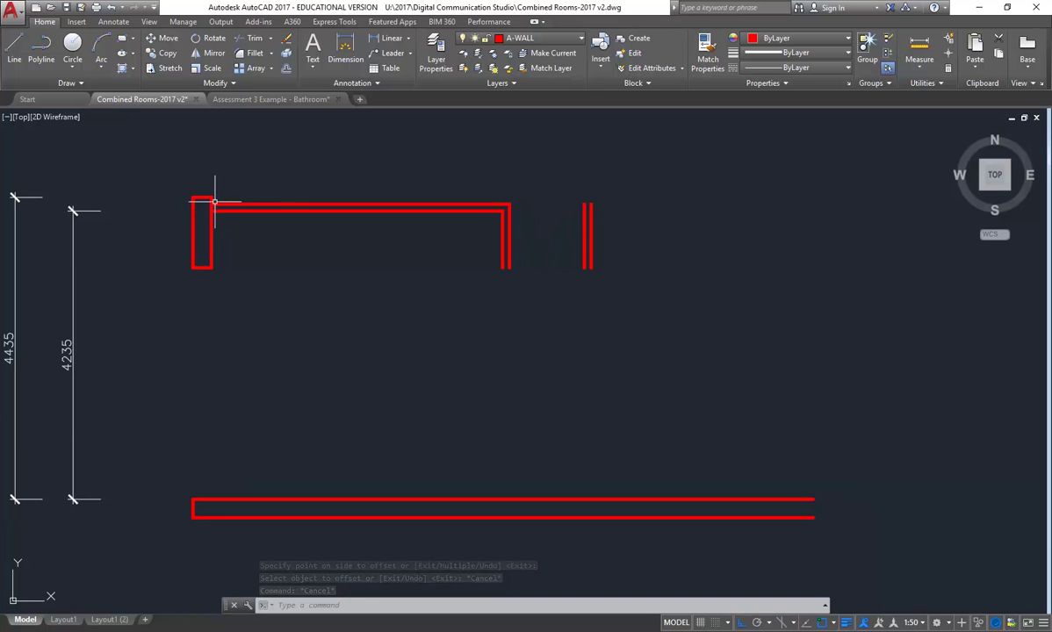
pyautogui.click(14, 48)
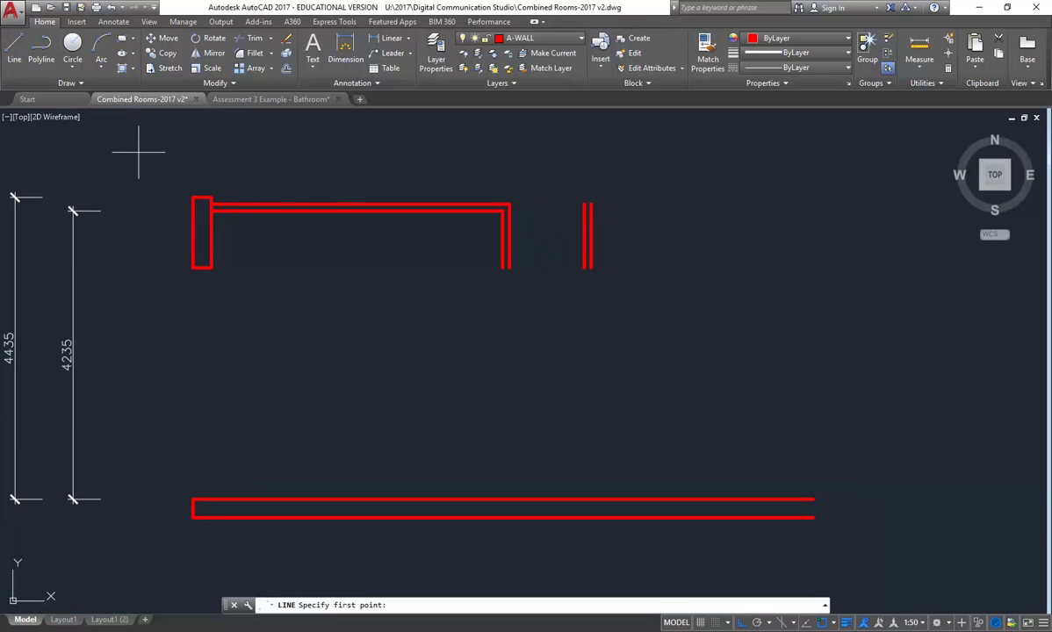
pyautogui.click(211, 196)
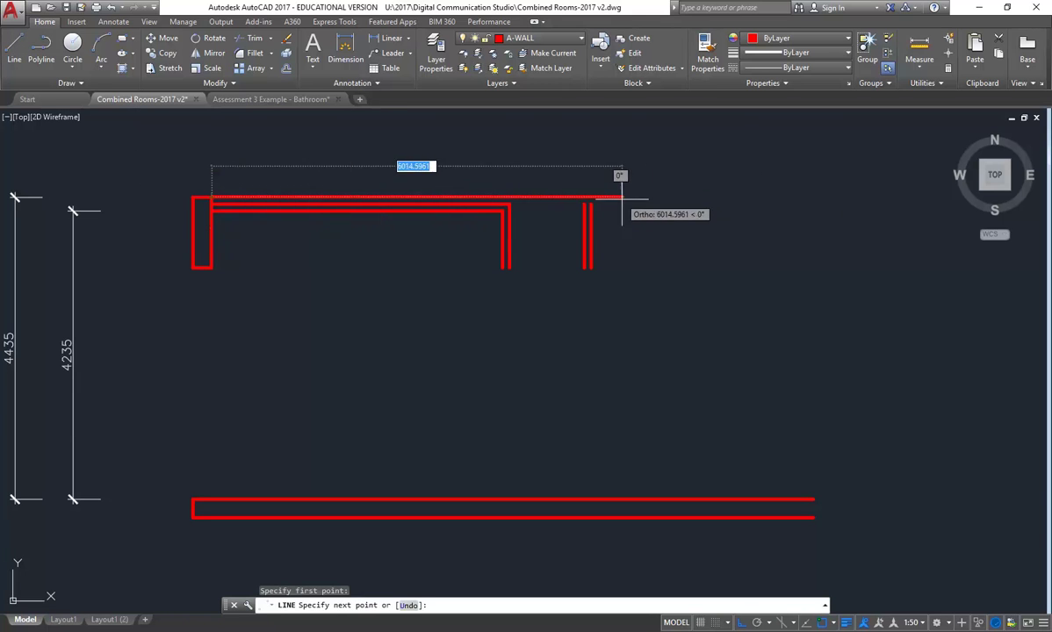
pyautogui.click(693, 167)
pyautogui.rightClick(696, 169)
pyautogui.click(728, 181)
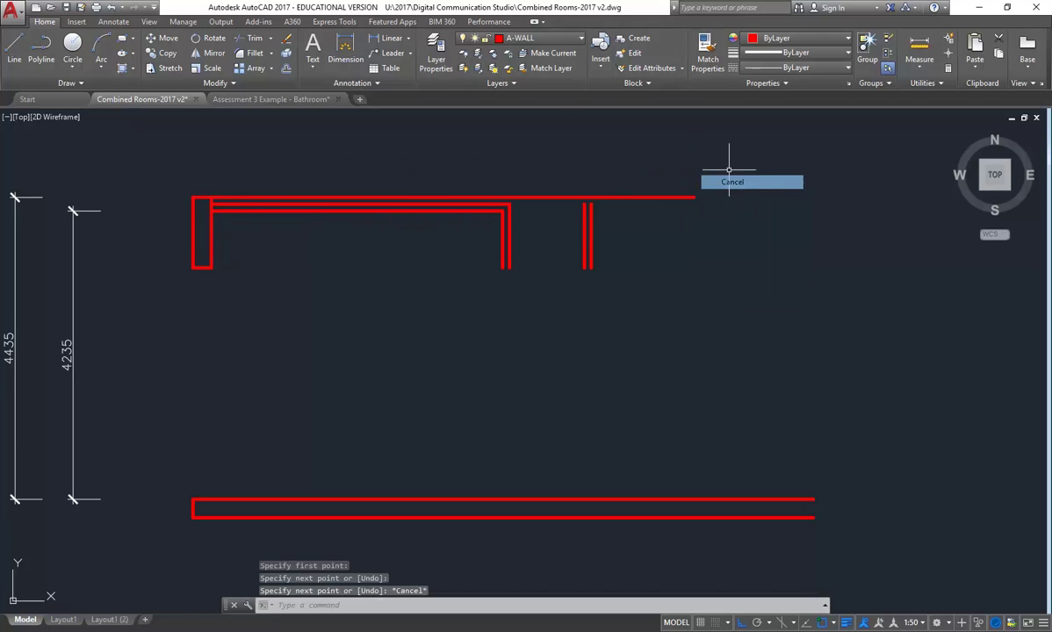
# Fillet both lines of the rightmost vertical pair with the topmost horizontal line to close the wall's upper end.
pyautogui.click(247, 57)
pyautogui.scroll(2, 606, 195)
pyautogui.click(537, 230)
pyautogui.click(540, 201)
pyautogui.press('Return')
pyautogui.click(550, 230)
pyautogui.scroll(-1, 549, 230)
pyautogui.scroll(-1, 516, 288)
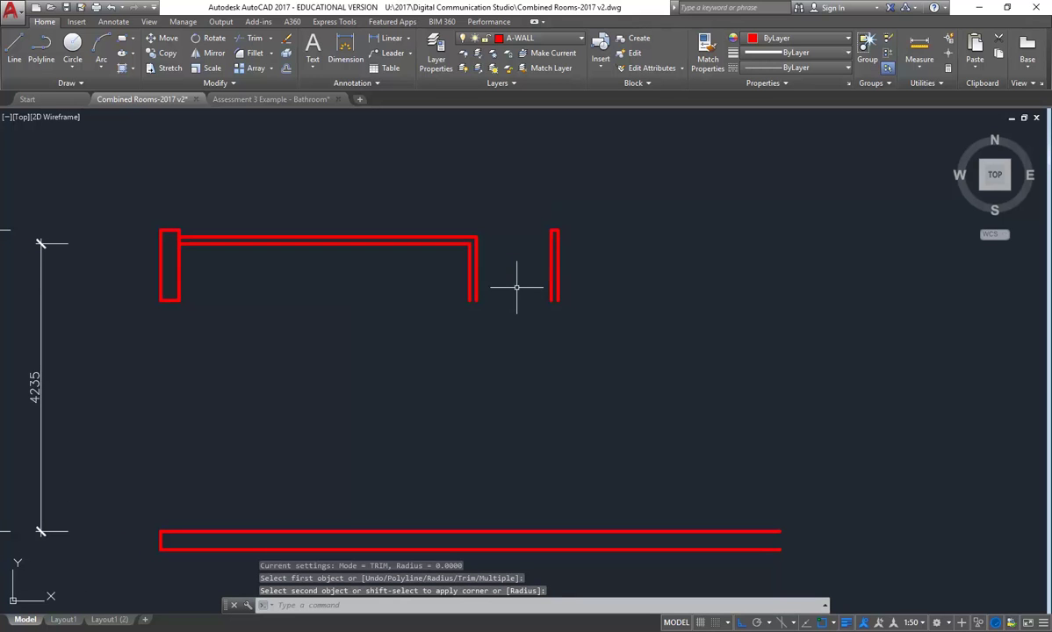
# Offset the short closing line at the top of the rightmost wall downward by 100.
pyautogui.scroll(2, 595, 240)
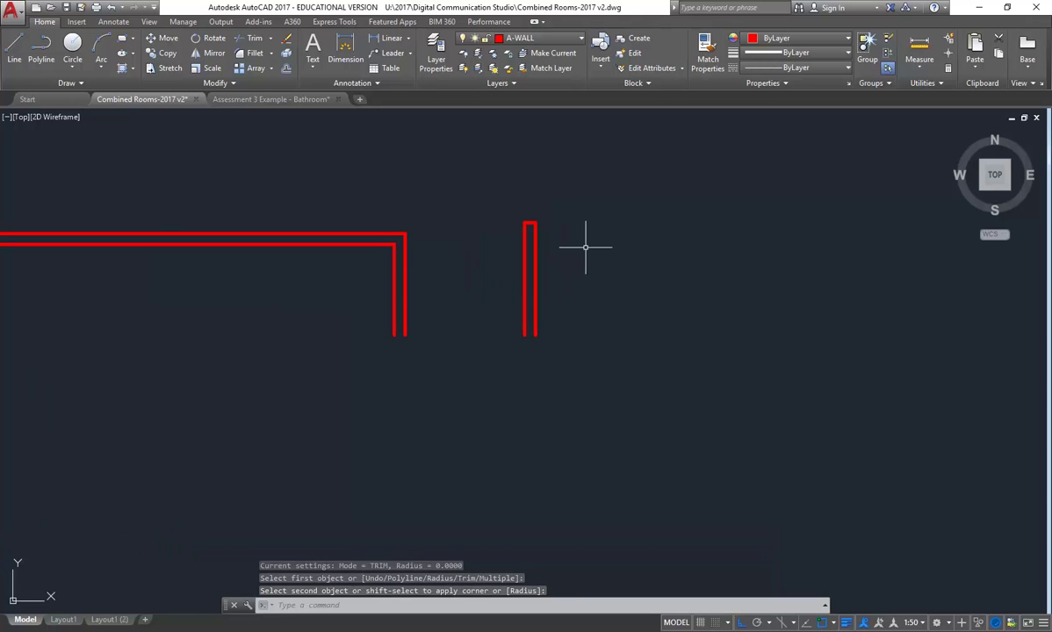
pyautogui.moveTo(585, 247); pyautogui.dragTo(551, 258, button='middle')
pyautogui.scroll(2, 545, 258)
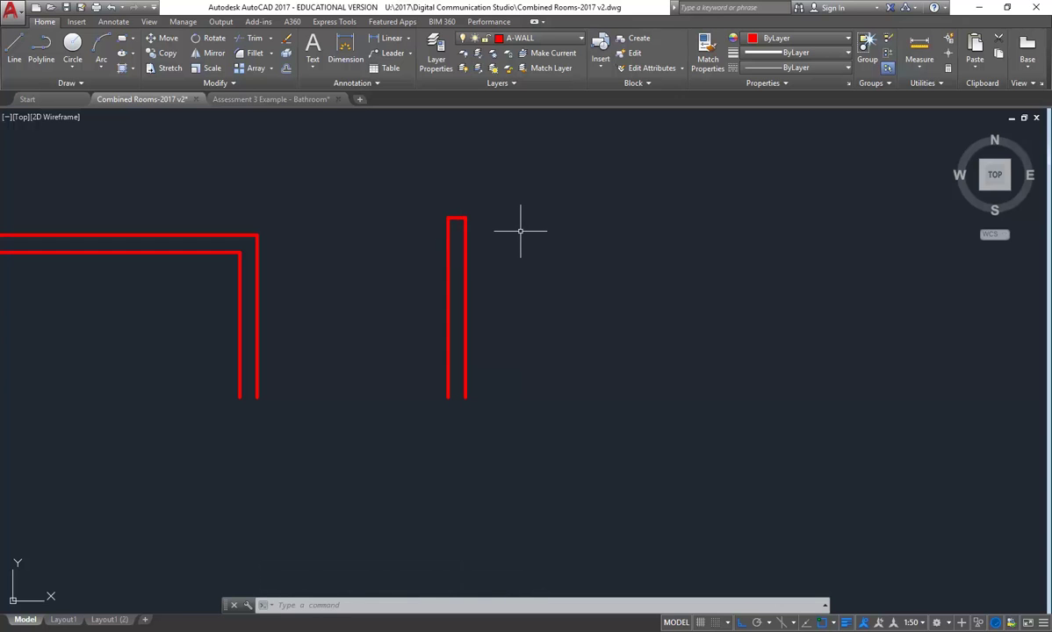
pyautogui.write('o')
pyautogui.press('Return')
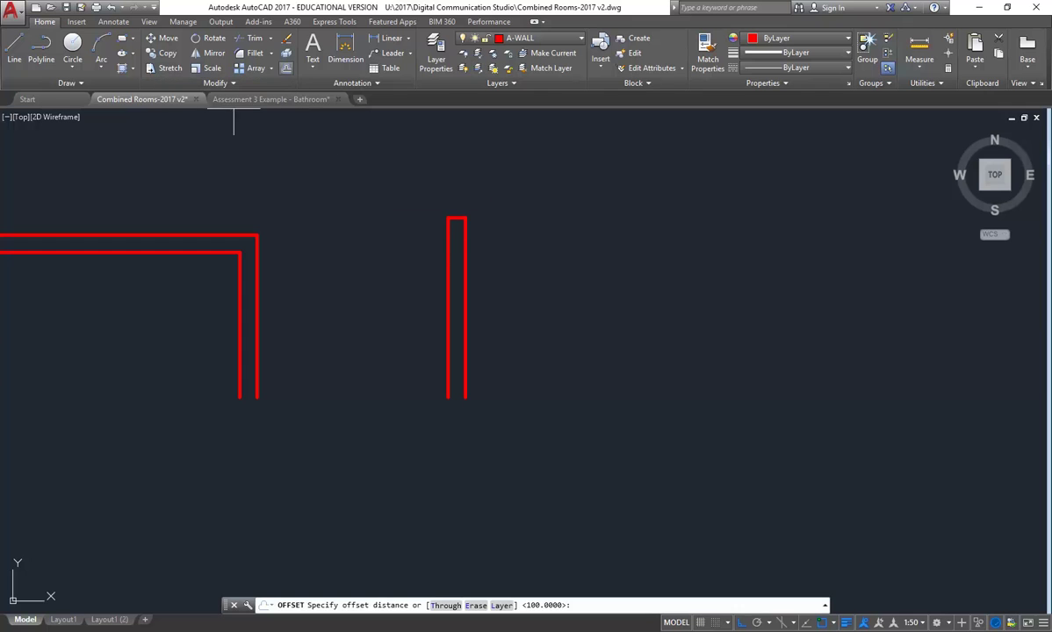
pyautogui.write('100')
pyautogui.press('Return')
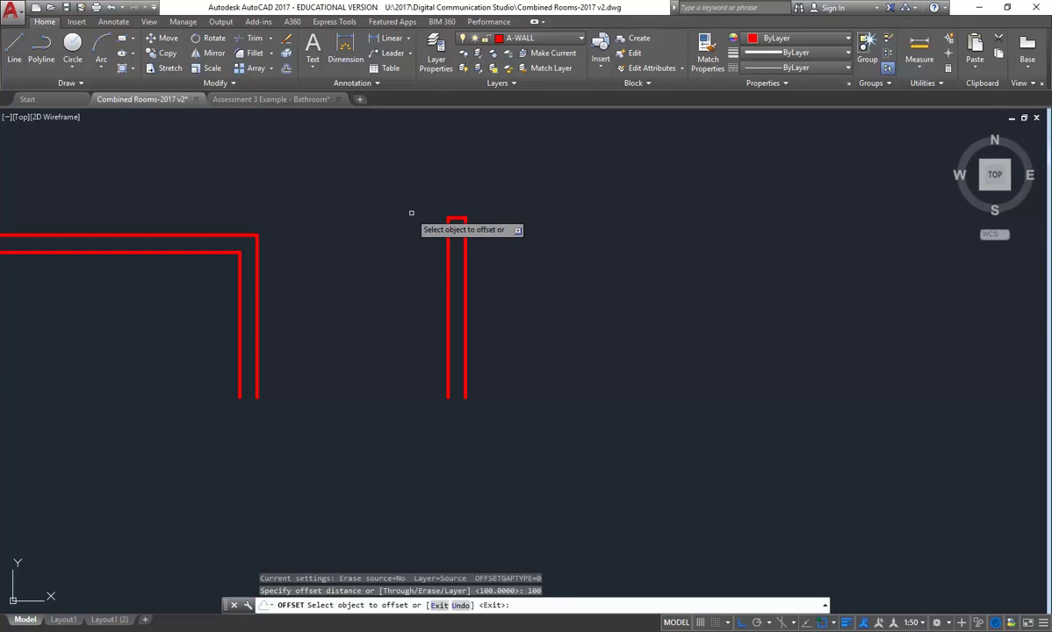
pyautogui.click(454, 217)
pyautogui.click(397, 285)
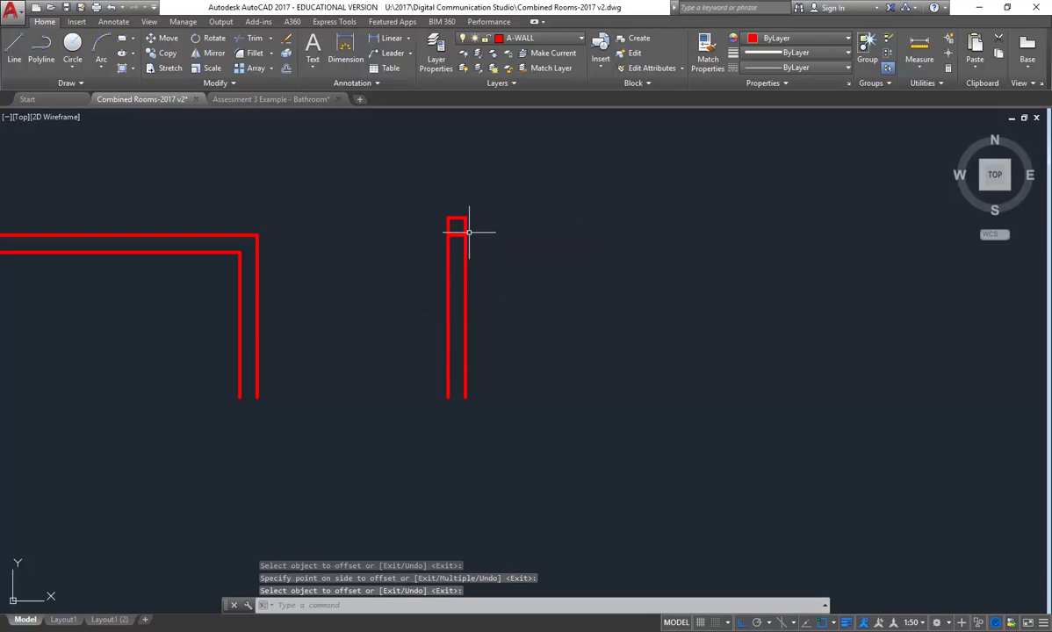
pyautogui.press('Return')
# Stretch the left end of the short offset line past the rightmost wall's outer face, forming a stub line extending to its right.
pyautogui.click(456, 234)
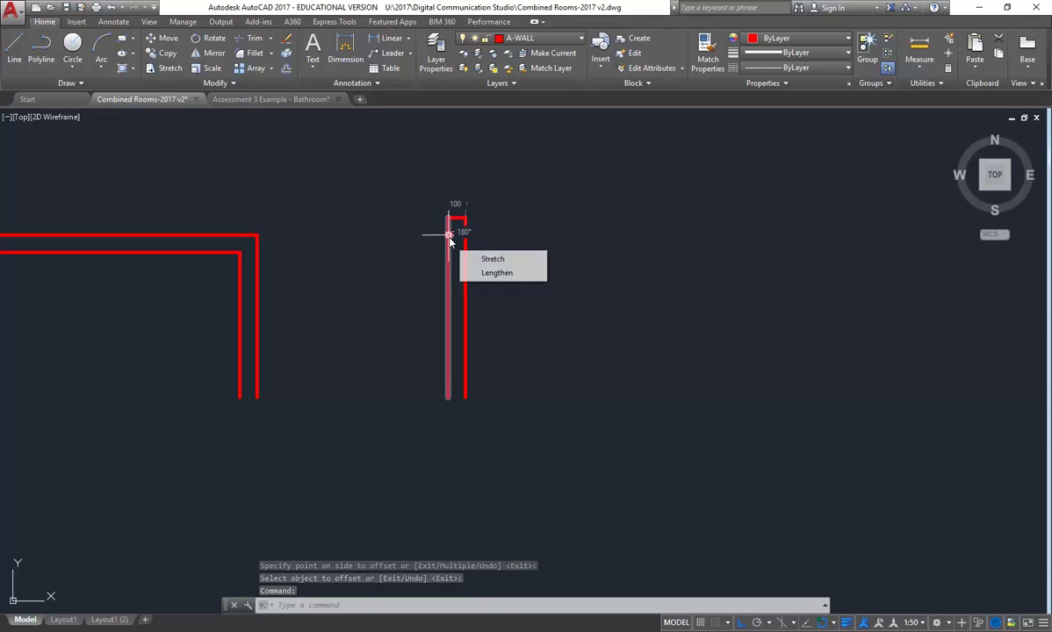
pyautogui.click(450, 234)
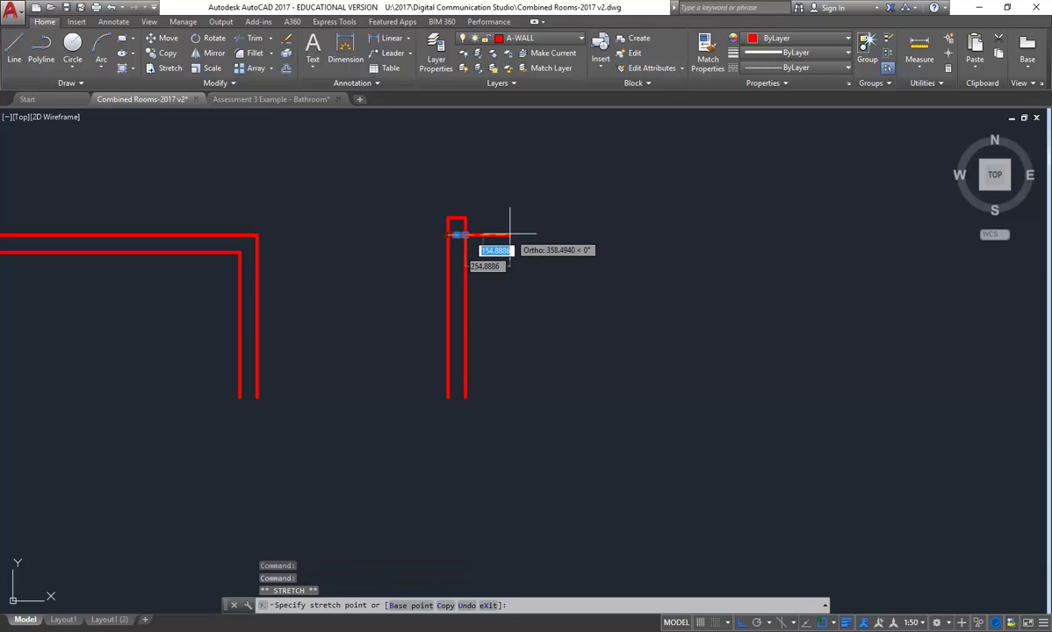
pyautogui.click(465, 234)
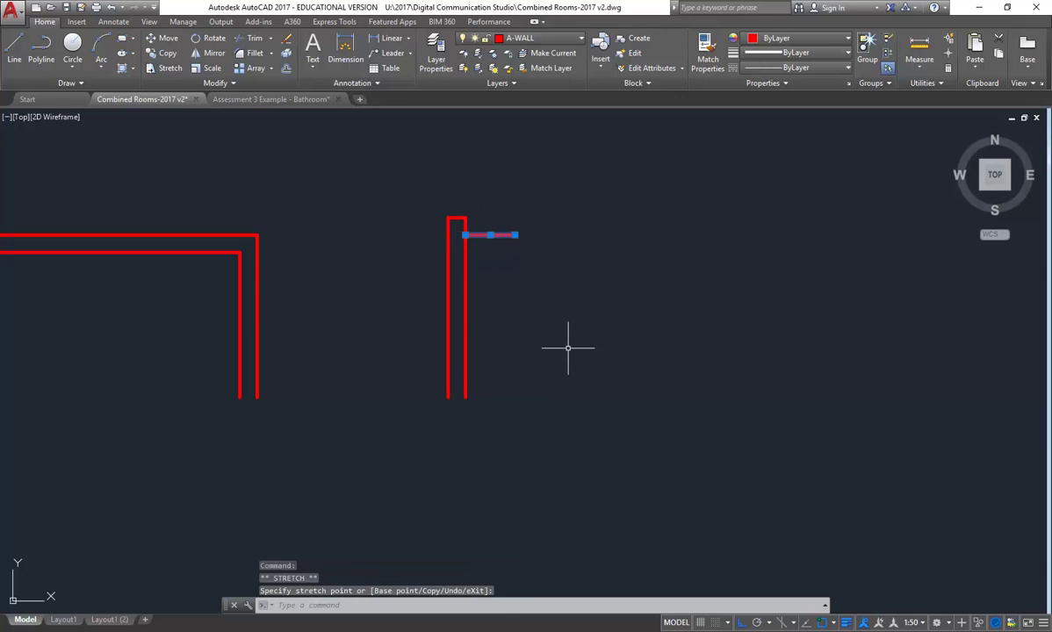
pyautogui.press('Escape')
pyautogui.press('Escape')
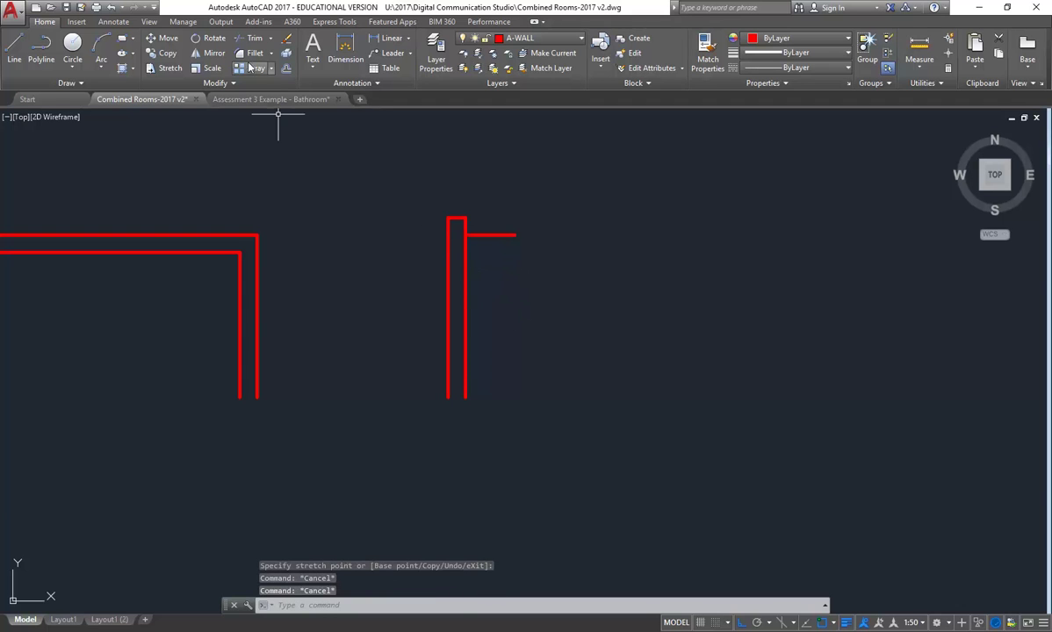
# Offset the short stub line beside the rightmost wall downward by 100.
pyautogui.click(287, 70)
pyautogui.press('Return')
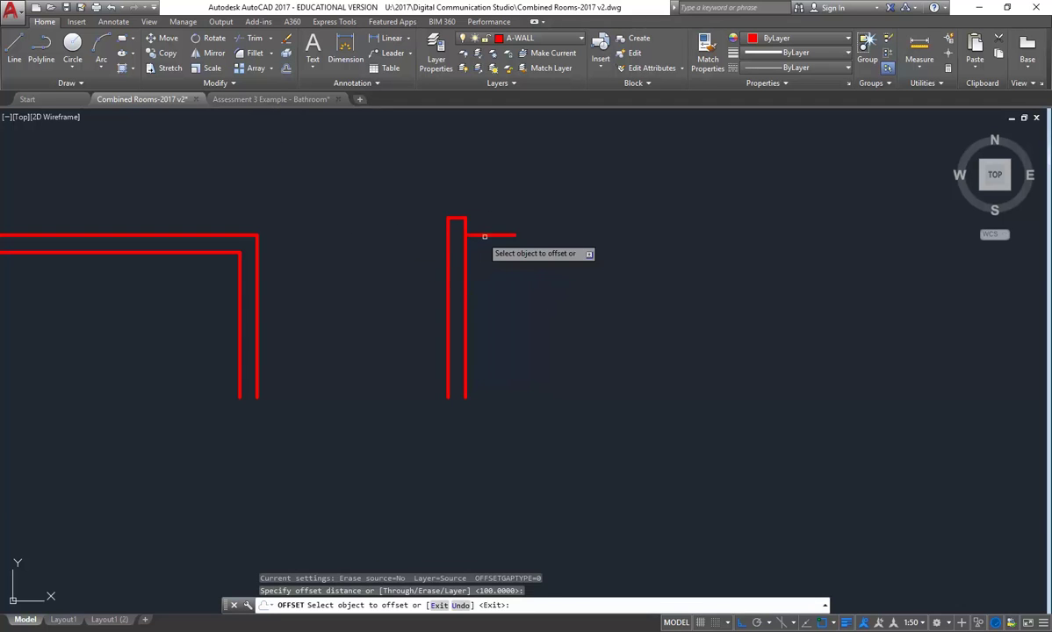
pyautogui.click(486, 235)
pyautogui.click(494, 290)
pyautogui.press('Return')
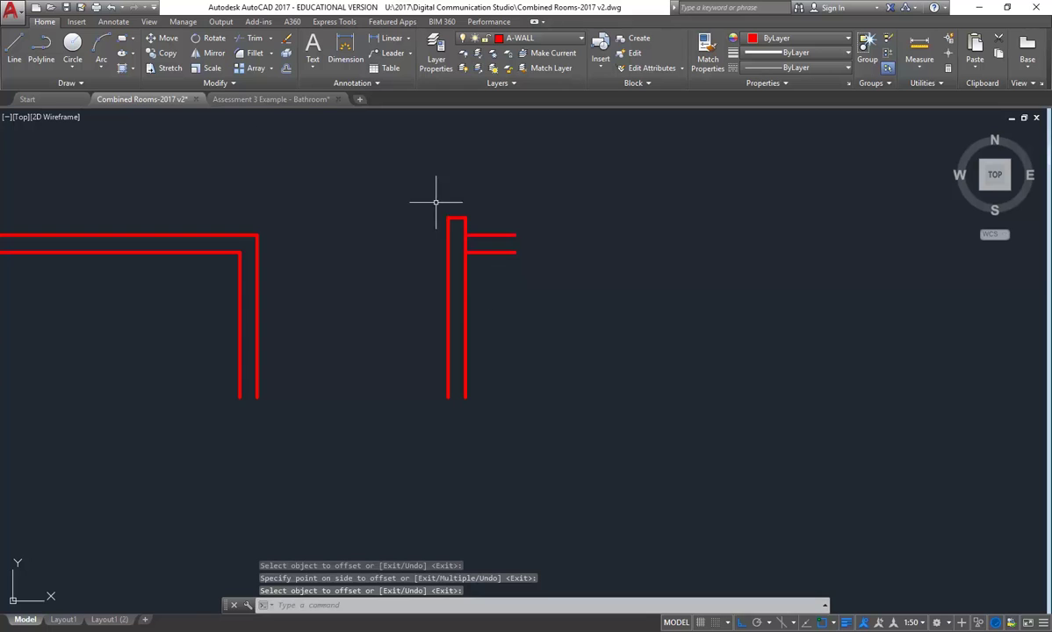
# Draw a vertical line joining the outer ends of the two stub lines to close the short wall stub.
pyautogui.click(13, 54)
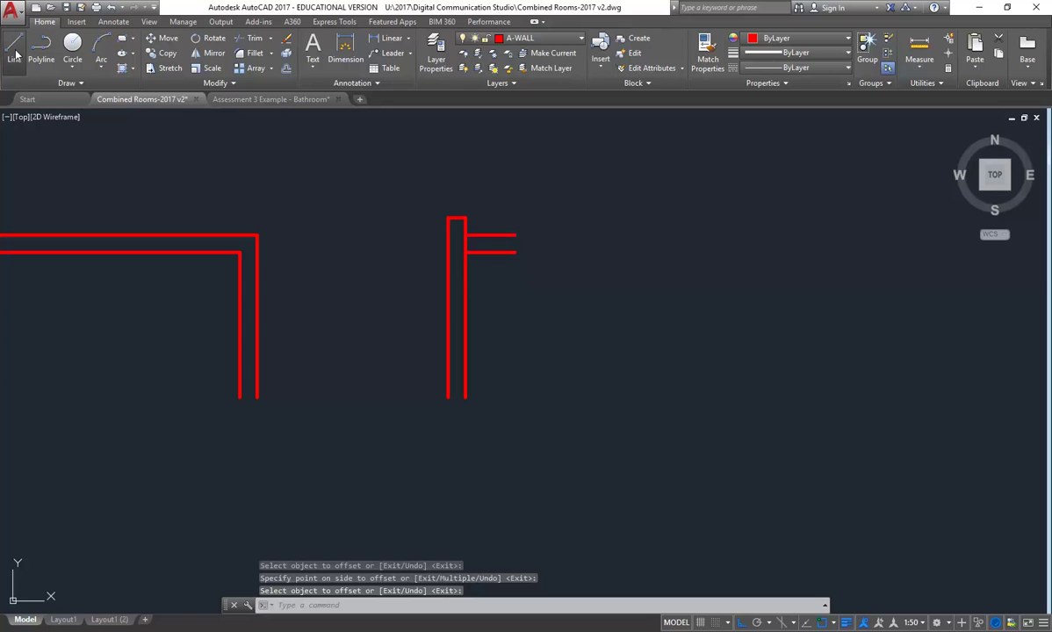
pyautogui.click(515, 234)
pyautogui.click(515, 252)
pyautogui.press('Return')
# Trim the rightmost wall's outer line between the two stub lines so the stub opens into the wall.
pyautogui.click(251, 38)
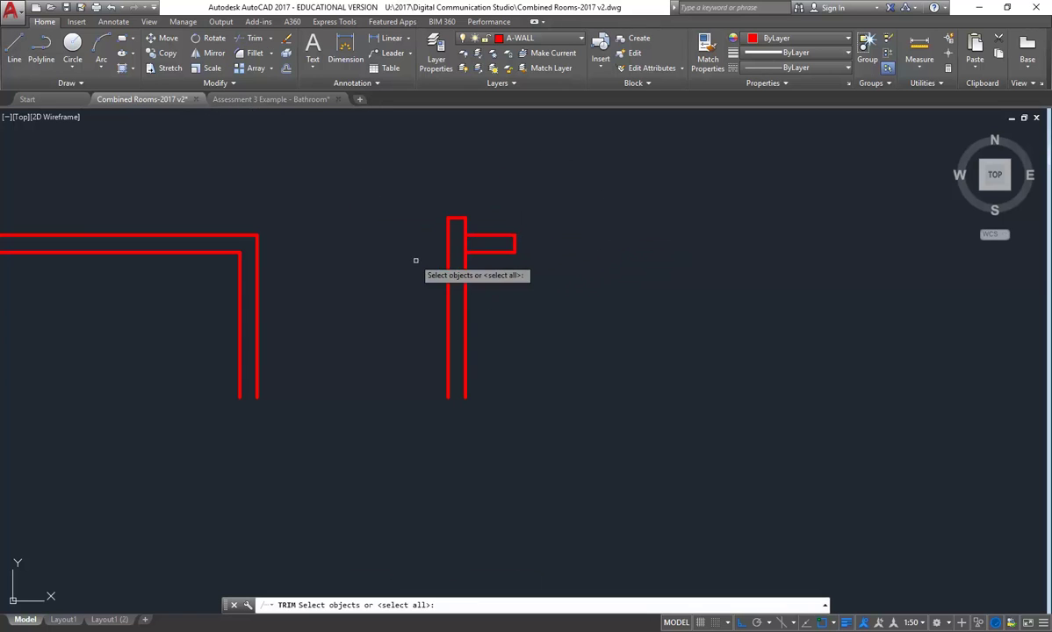
pyautogui.press('Return')
pyautogui.click(466, 243)
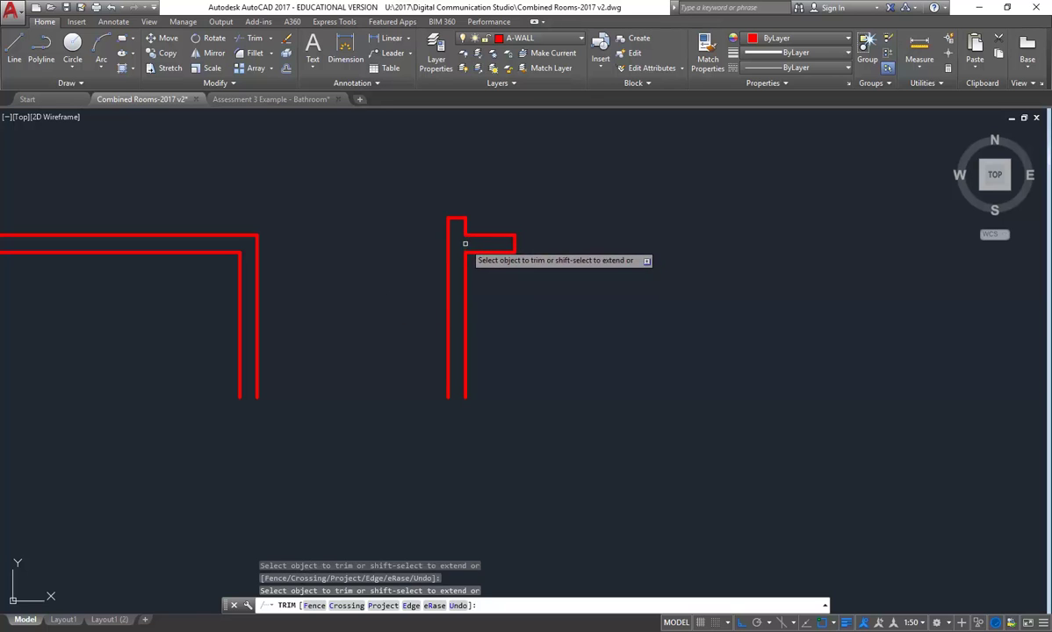
pyautogui.press('Return')
pyautogui.scroll(-2, 384, 308)
pyautogui.moveTo(384, 307); pyautogui.dragTo(399, 309, button='middle')
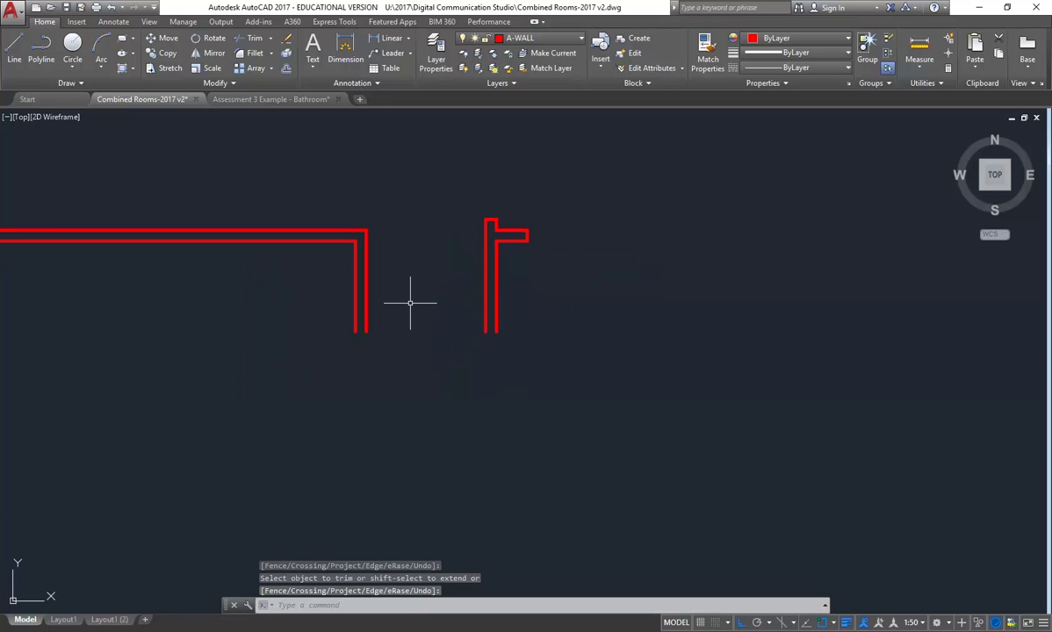
# Check the bathroom floor plan PDF for the remaining wall dimensions and return to the bottom wall in the AutoCAD drawing.
pyautogui.scroll(-5, 436, 376)
pyautogui.scroll(5, 461, 305)
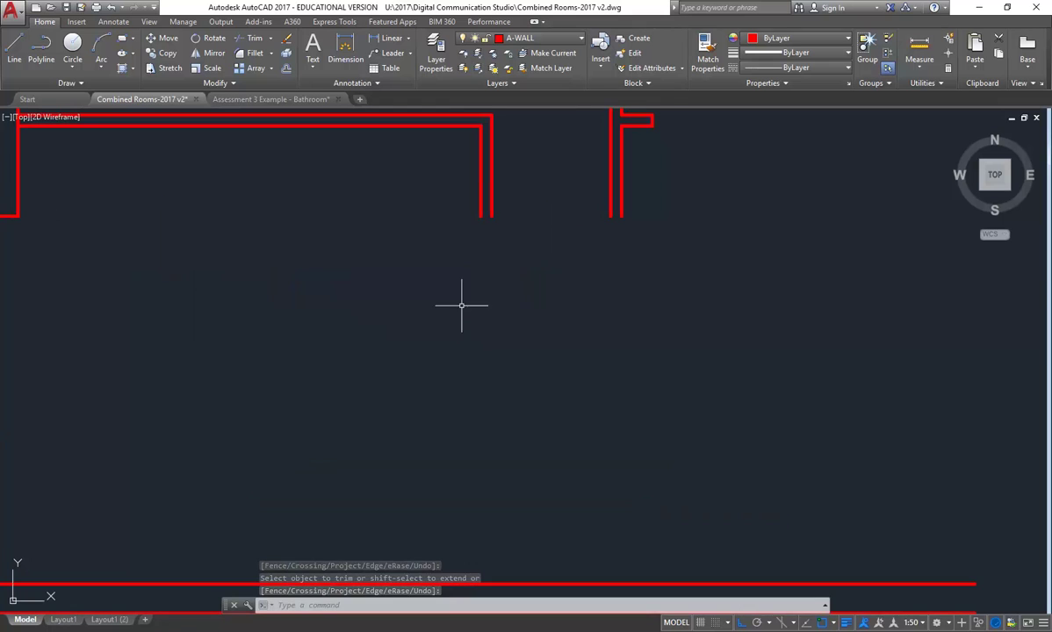
pyautogui.hotkey('alt', 'Tab')
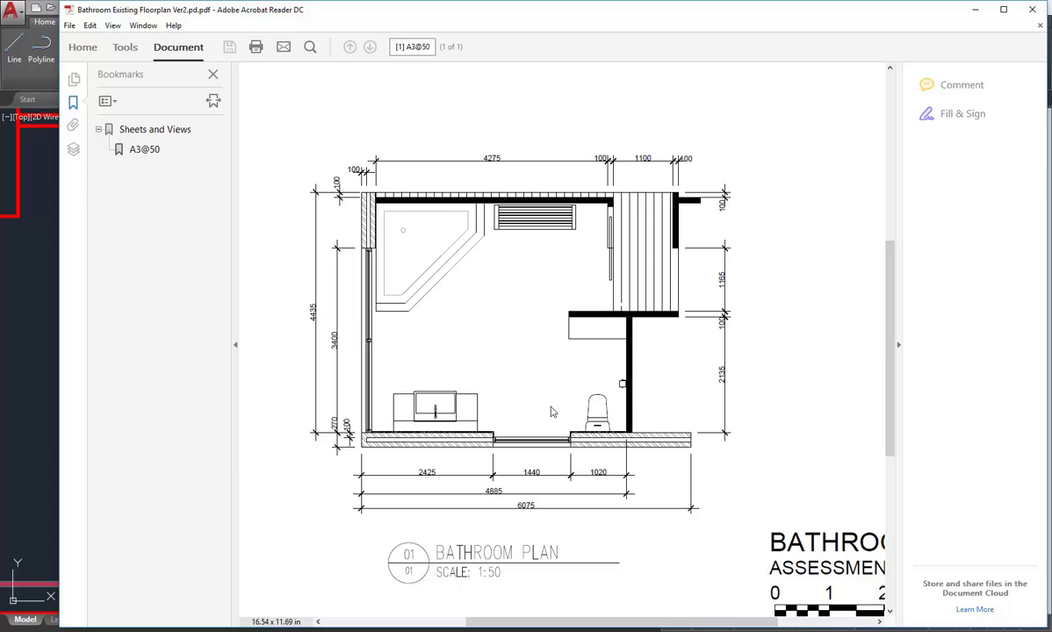
pyautogui.click(974, 13)
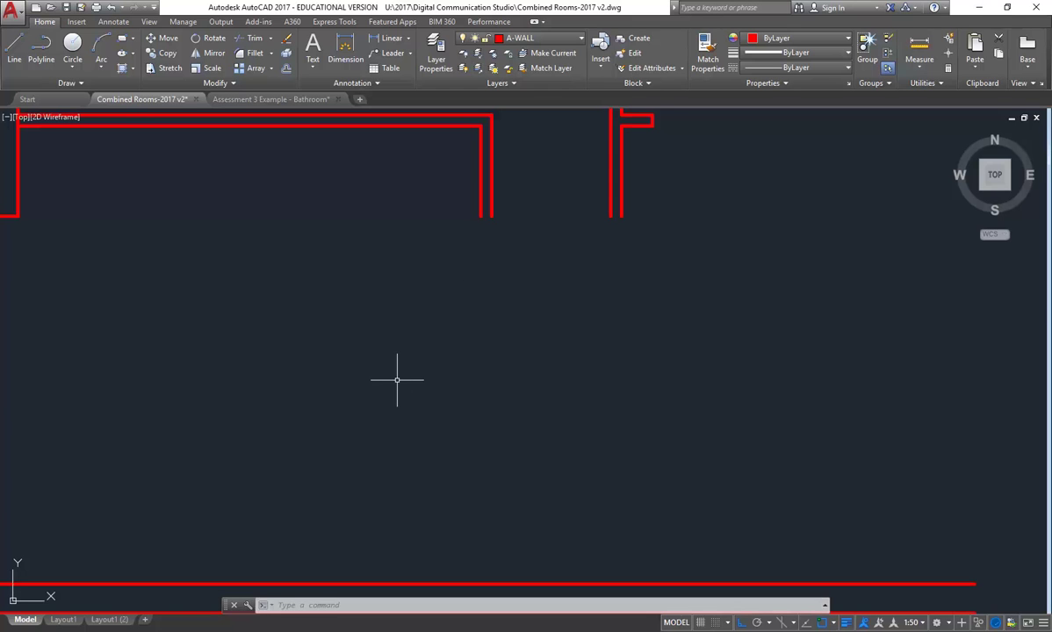
pyautogui.scroll(-4, 317, 357)
pyautogui.moveTo(317, 358); pyautogui.dragTo(363, 359, button='middle')
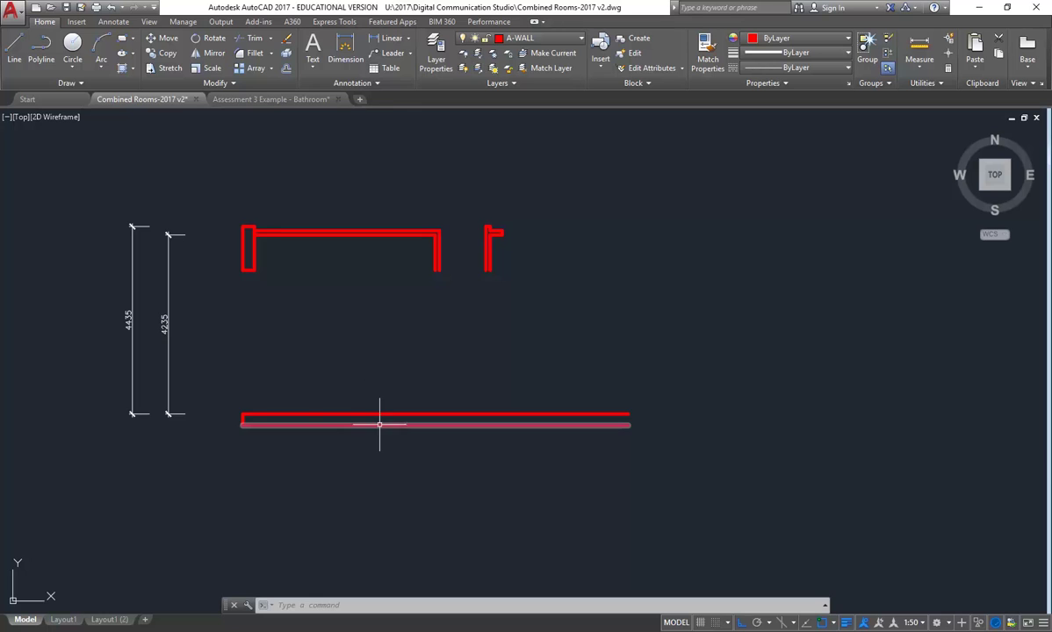
pyautogui.scroll(4, 251, 387)
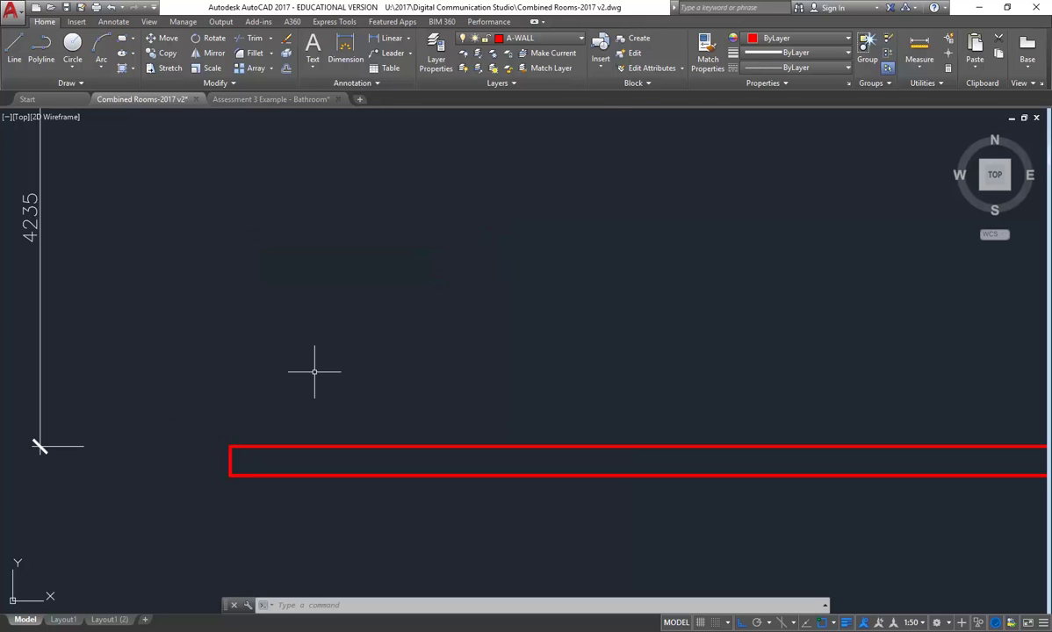
pyautogui.scroll(-2, 314, 372)
# Consult the PDF for the bottom wall's overall length and offset its left closing line 6075 to the right.
pyautogui.click(285, 71)
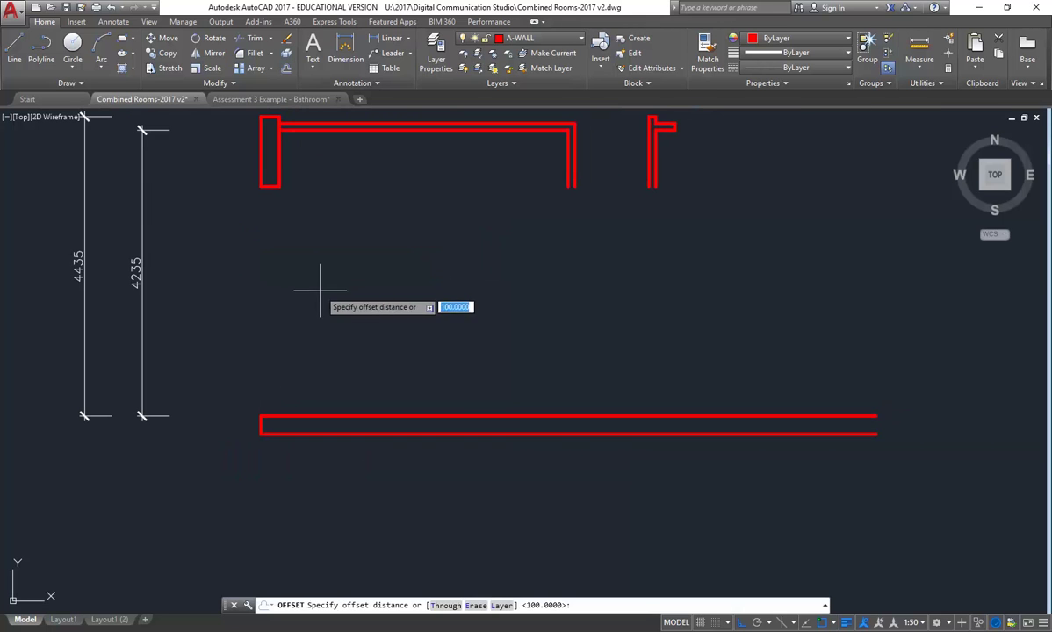
pyautogui.hotkey('alt', 'Tab')
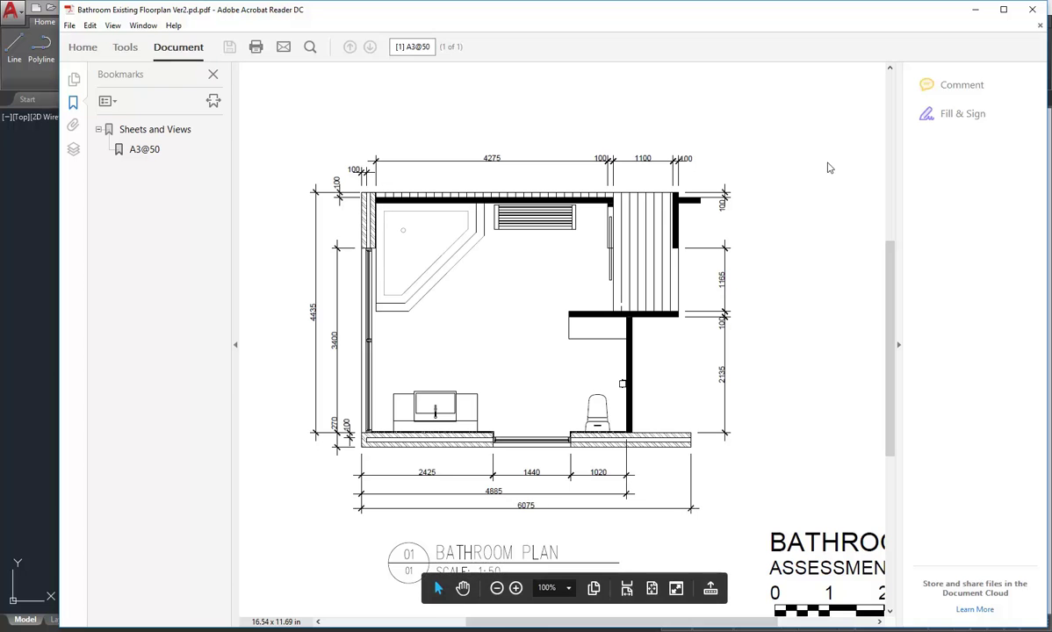
pyautogui.click(973, 14)
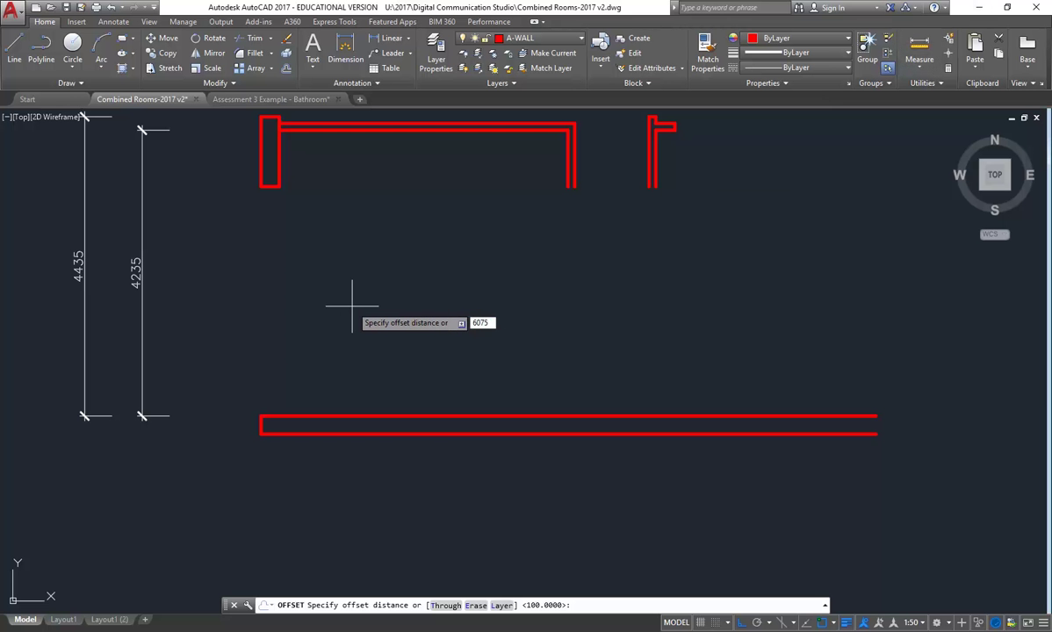
pyautogui.write('6075')
pyautogui.press('Return')
pyautogui.click(256, 425)
pyautogui.click(513, 320)
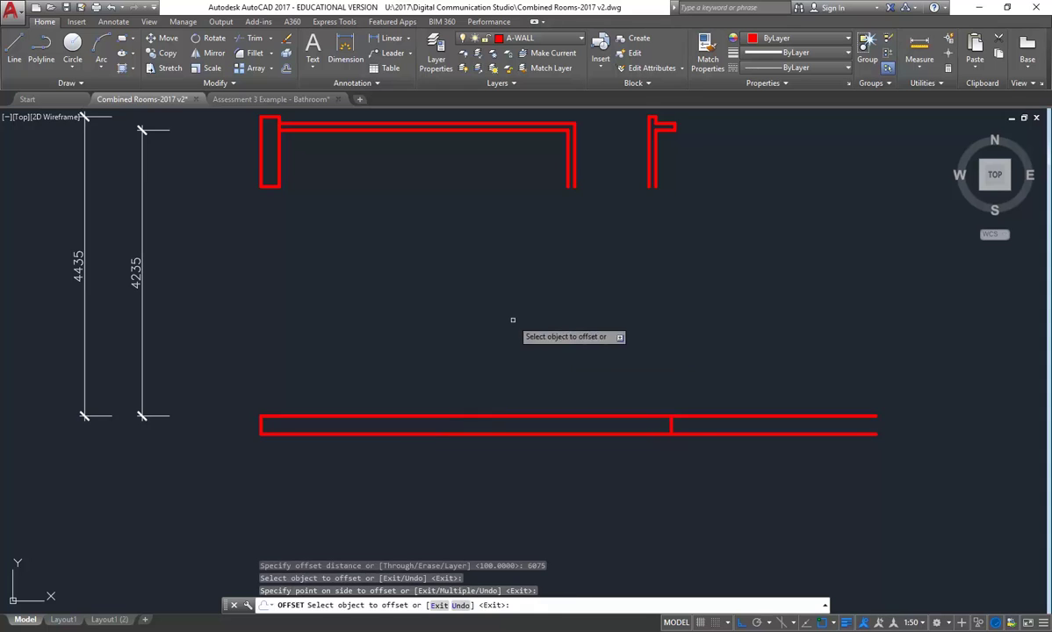
pyautogui.moveTo(513, 320); pyautogui.dragTo(446, 327, button='middle')
pyautogui.press('Return')
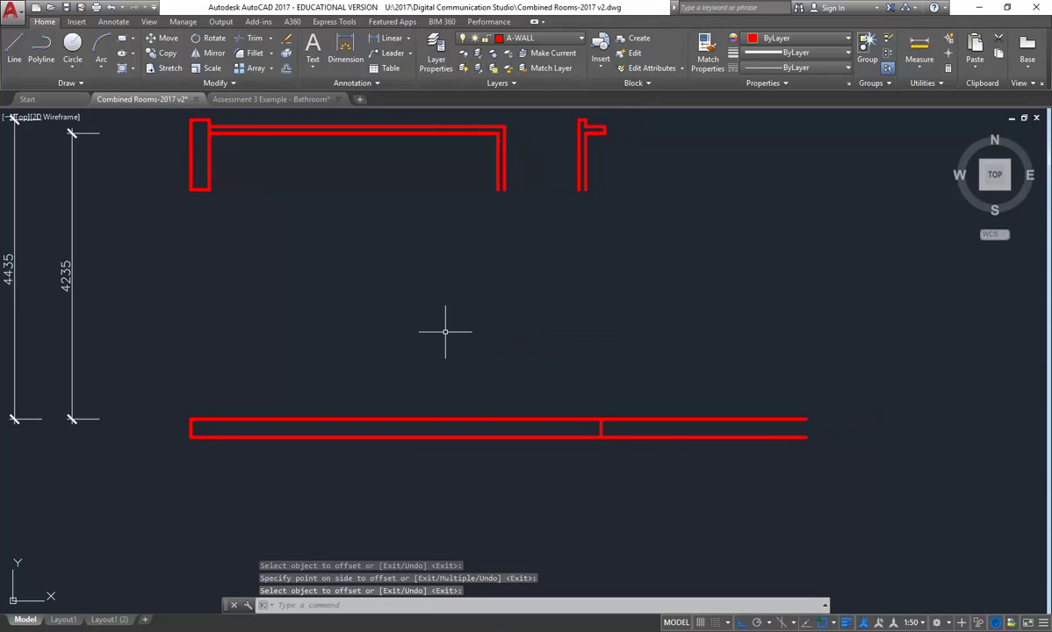
# Trim both bottom wall lines where they run past the new right closing line.
pyautogui.click(249, 39)
pyautogui.press('Return')
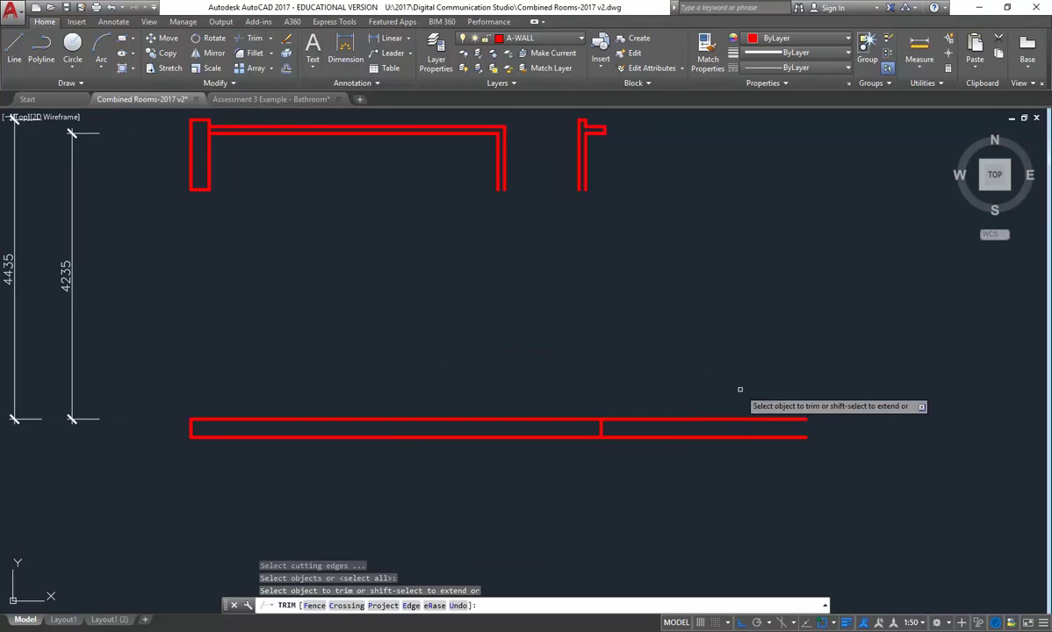
pyautogui.moveTo(739, 389); pyautogui.dragTo(571, 483)
pyautogui.rightClick(616, 298)
pyautogui.click(634, 307)
pyautogui.moveTo(507, 344); pyautogui.dragTo(547, 351, button='middle')
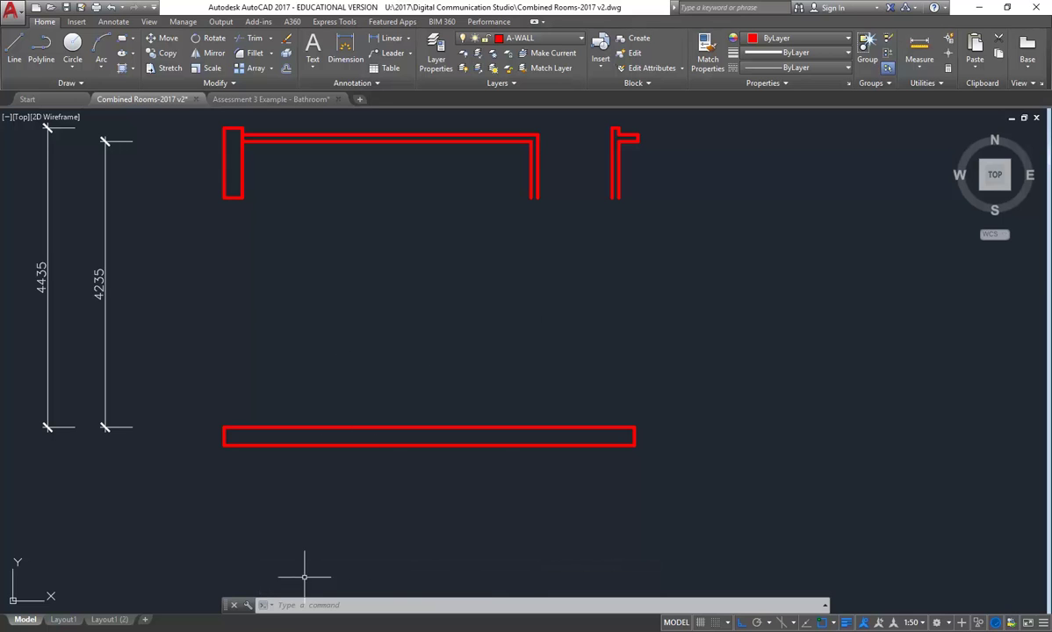
# Consult the PDF for the right partition's position and offset the bottom wall's left closing line 4885 to the right.
pyautogui.hotkey('alt', 'Tab')
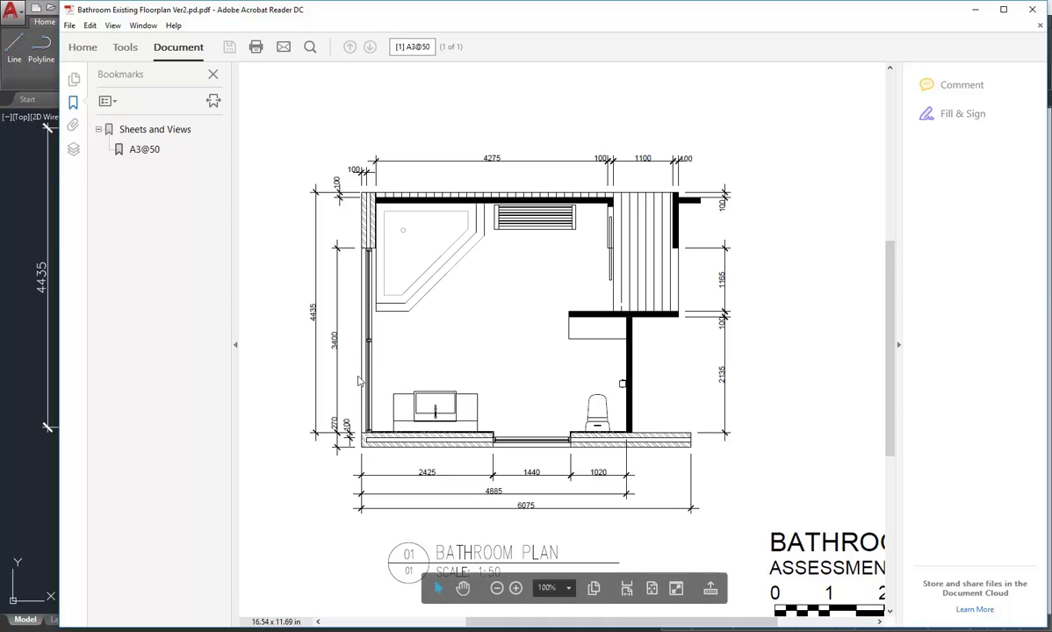
pyautogui.click(498, 490)
pyautogui.click(975, 10)
pyautogui.click(287, 68)
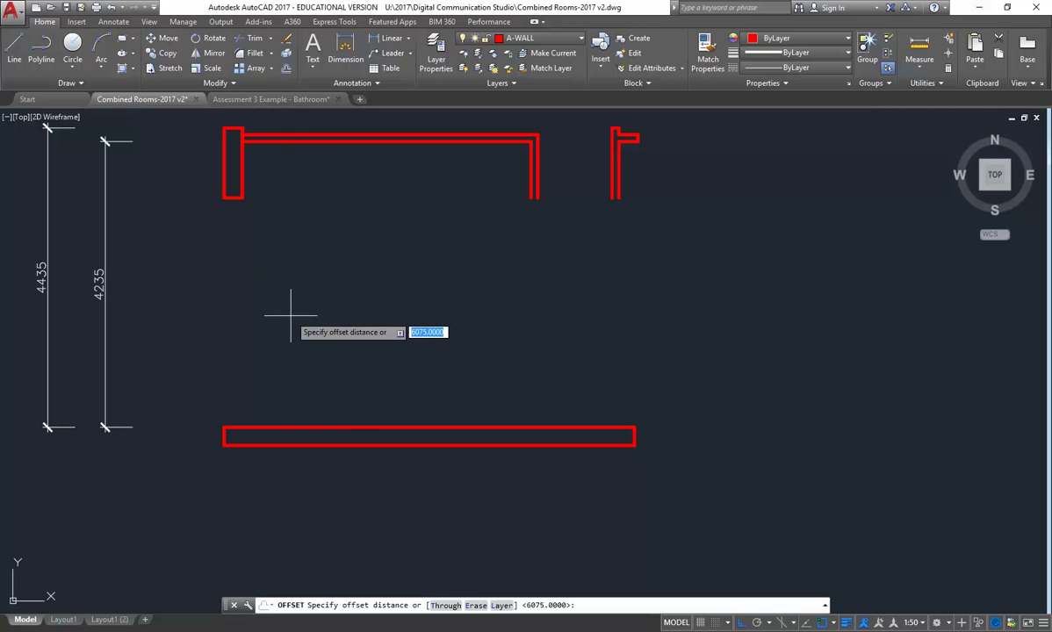
pyautogui.write('4885')
pyautogui.press('Return')
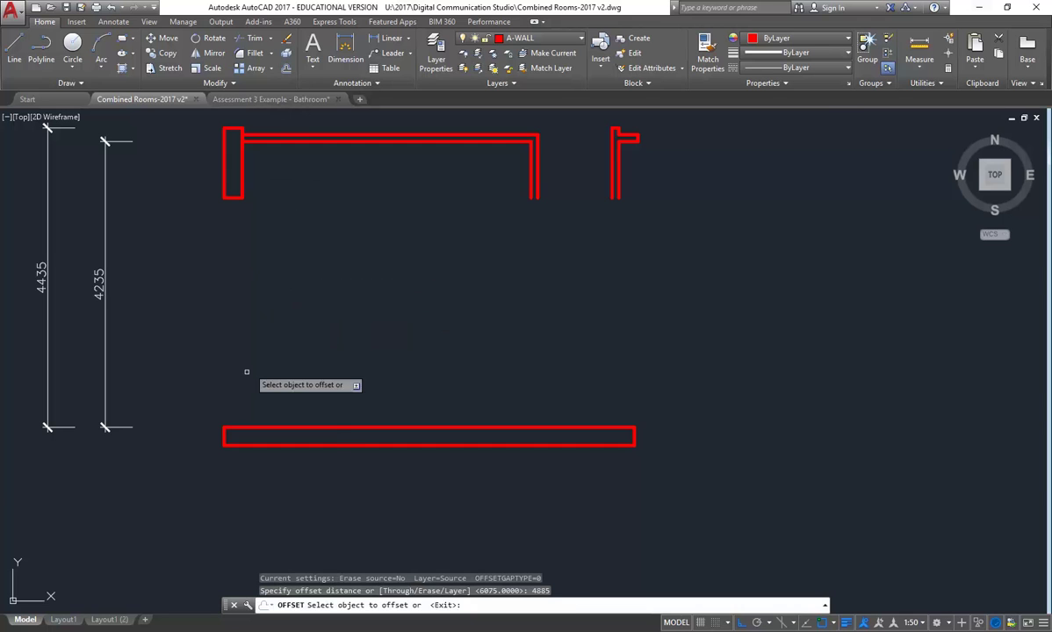
pyautogui.click(224, 437)
pyautogui.click(514, 371)
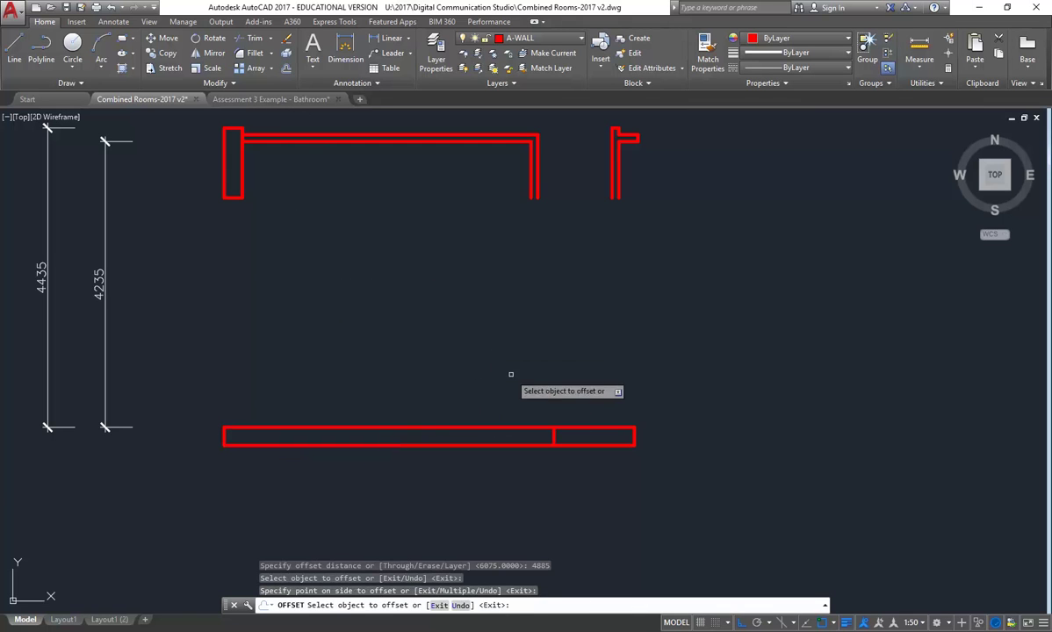
pyautogui.press('Return')
# Stretch the lower end of the new line inside the bottom wall upward, so it rises from the wall's upper face as a partition line.
pyautogui.click(553, 437)
pyautogui.scroll(3, 552, 439)
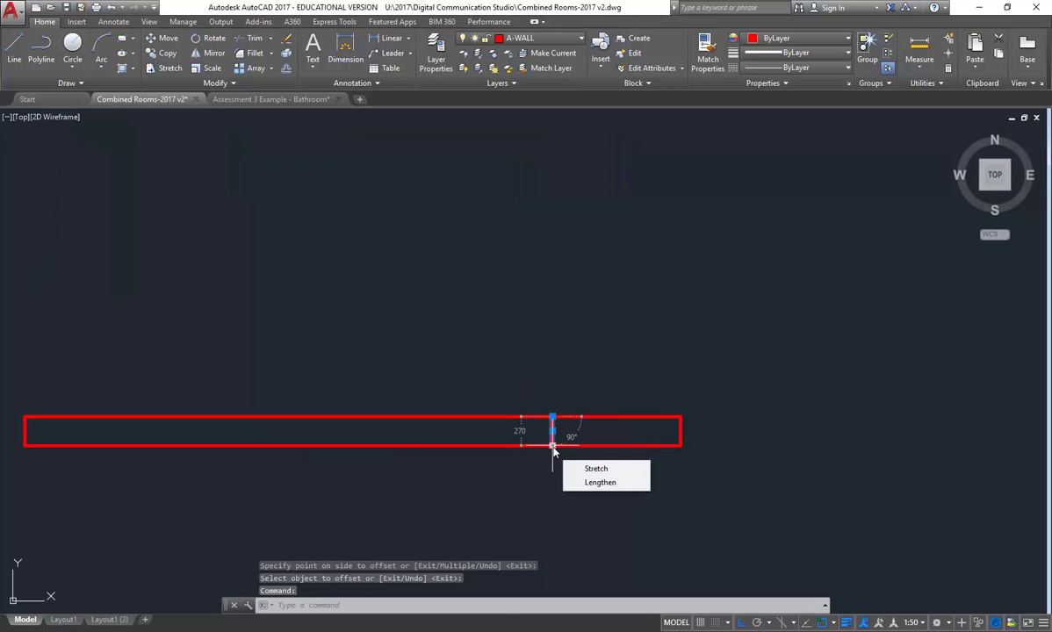
pyautogui.click(552, 446)
pyautogui.moveTo(558, 295); pyautogui.dragTo(549, 335, button='middle')
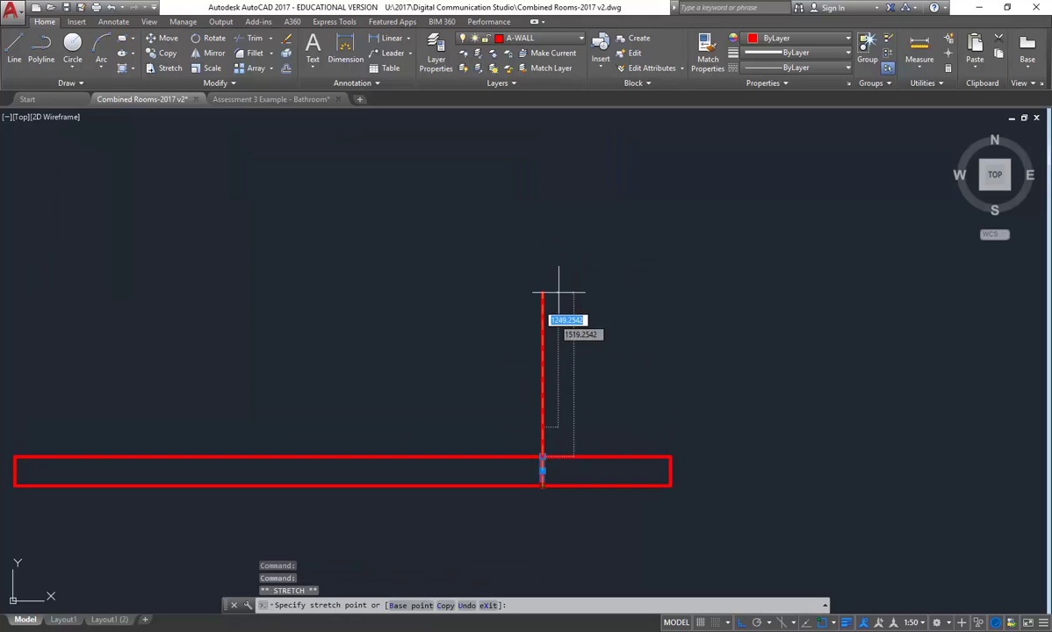
pyautogui.click(569, 226)
pyautogui.press('Escape')
pyautogui.press('Escape')
pyautogui.scroll(-3, 475, 295)
pyautogui.scroll(2, 472, 304)
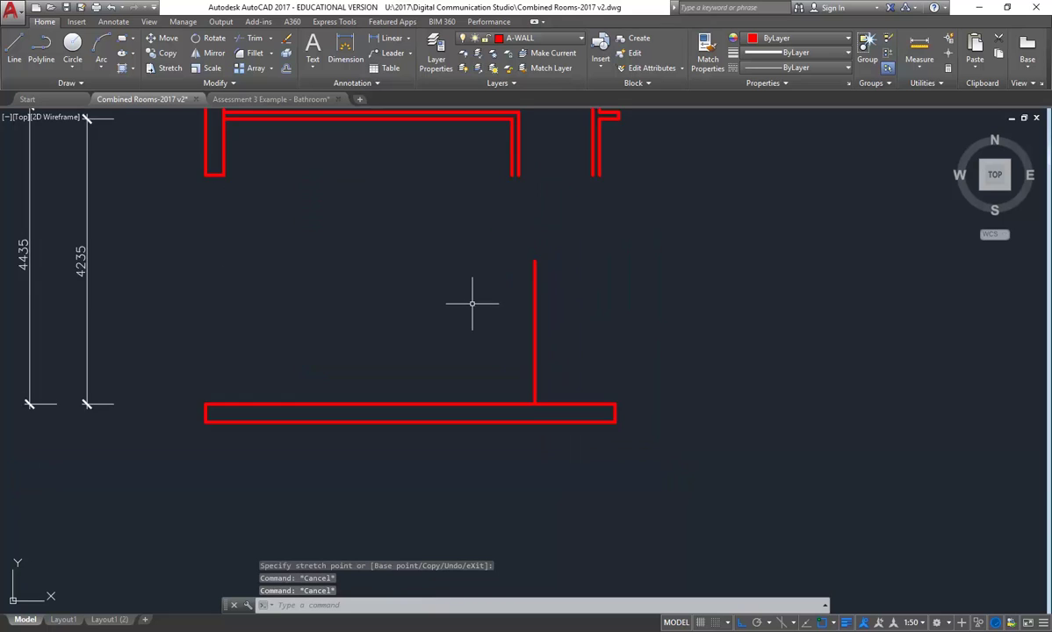
pyautogui.moveTo(472, 303); pyautogui.dragTo(451, 370, button='middle')
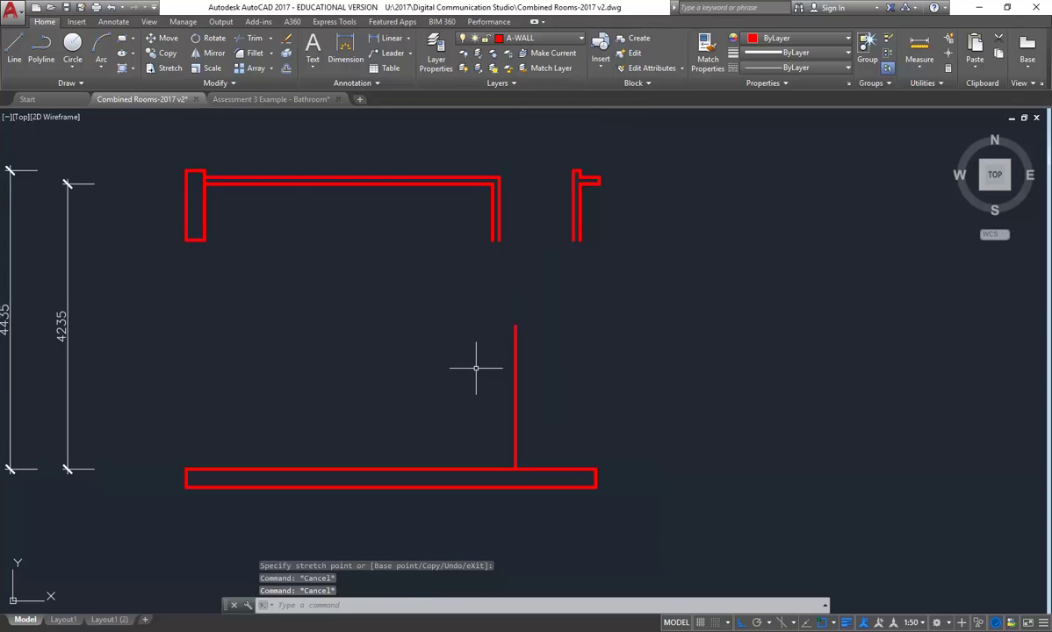
# Offset the bottom wall's upper line upward by 2135.
pyautogui.click(285, 70)
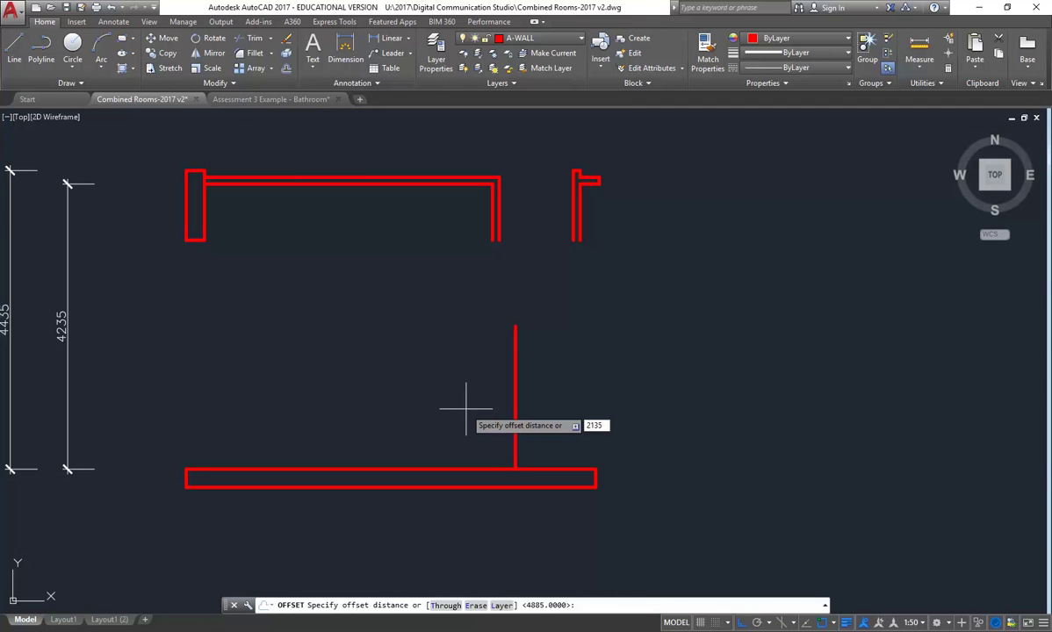
pyautogui.press('Return')
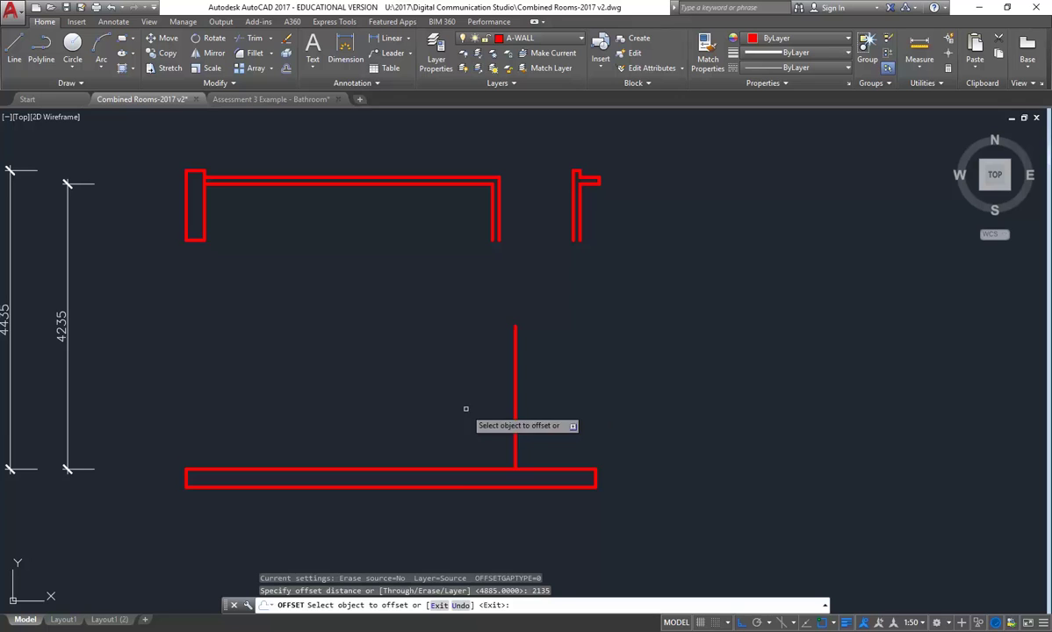
pyautogui.click(496, 469)
pyautogui.click(481, 356)
pyautogui.press('Return')
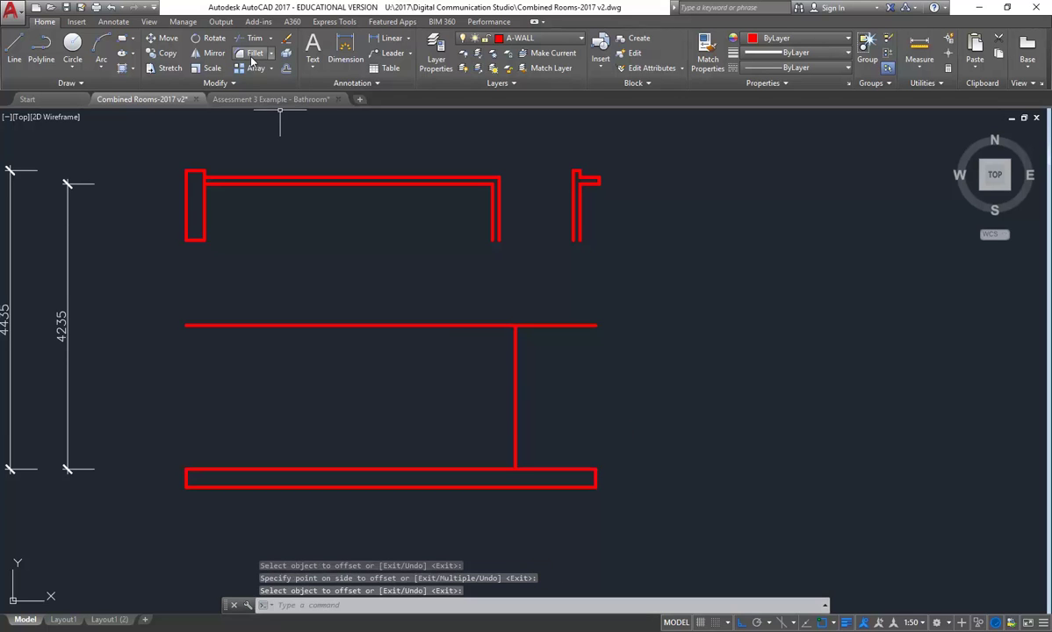
# Fillet the vertical partition line with the left part of the new horizontal line into a square corner.
pyautogui.click(254, 53)
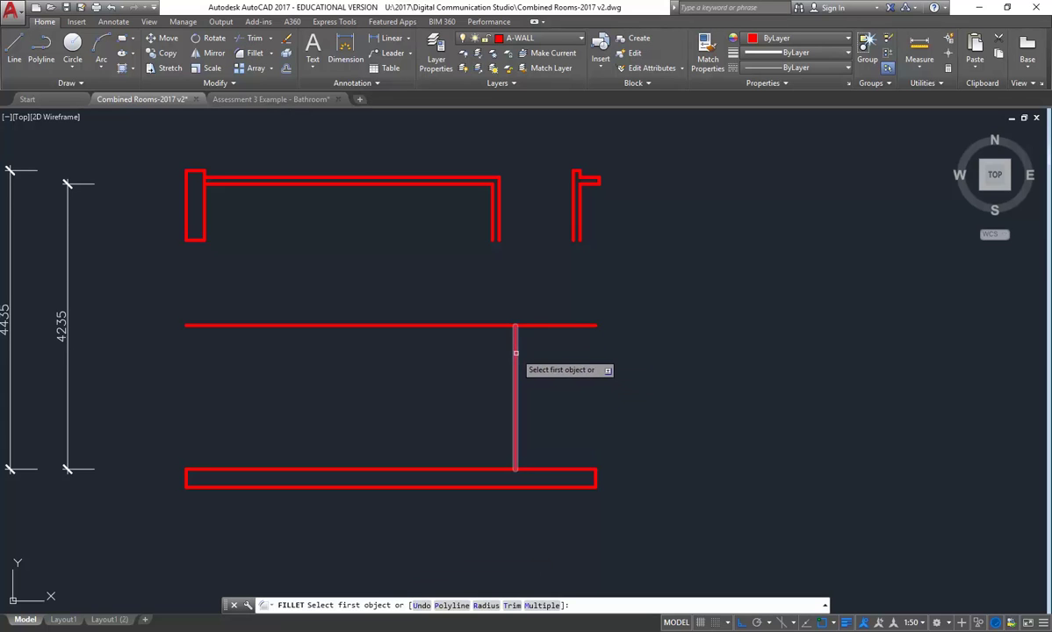
pyautogui.click(516, 366)
pyautogui.click(498, 325)
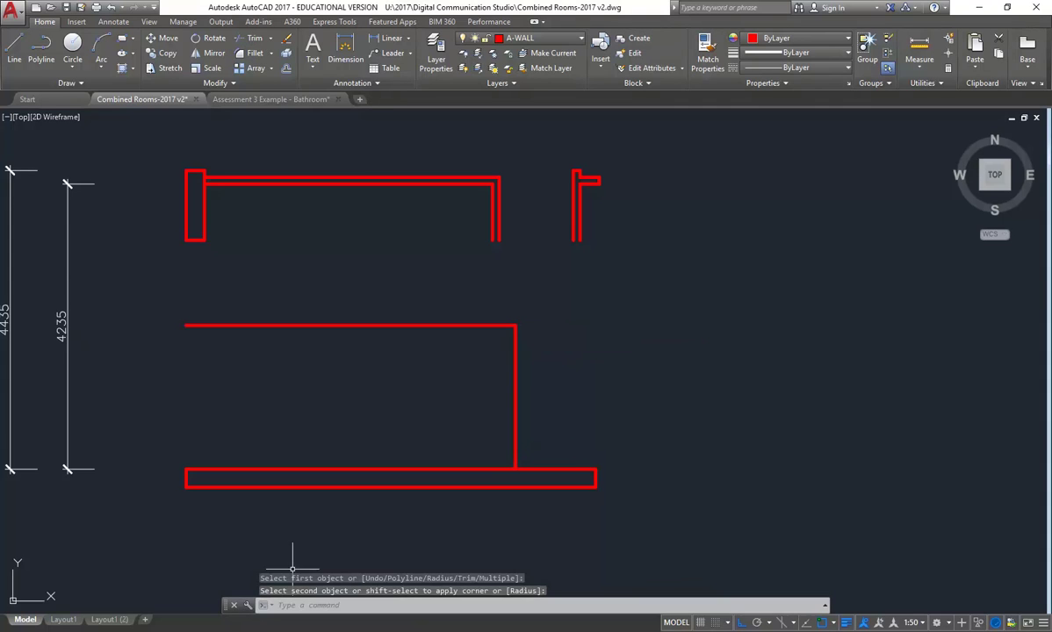
# Consult the PDF for the horizontal partition's left end and offset the vertical partition line 1020 to the left.
pyautogui.hotkey('alt', 'Tab')
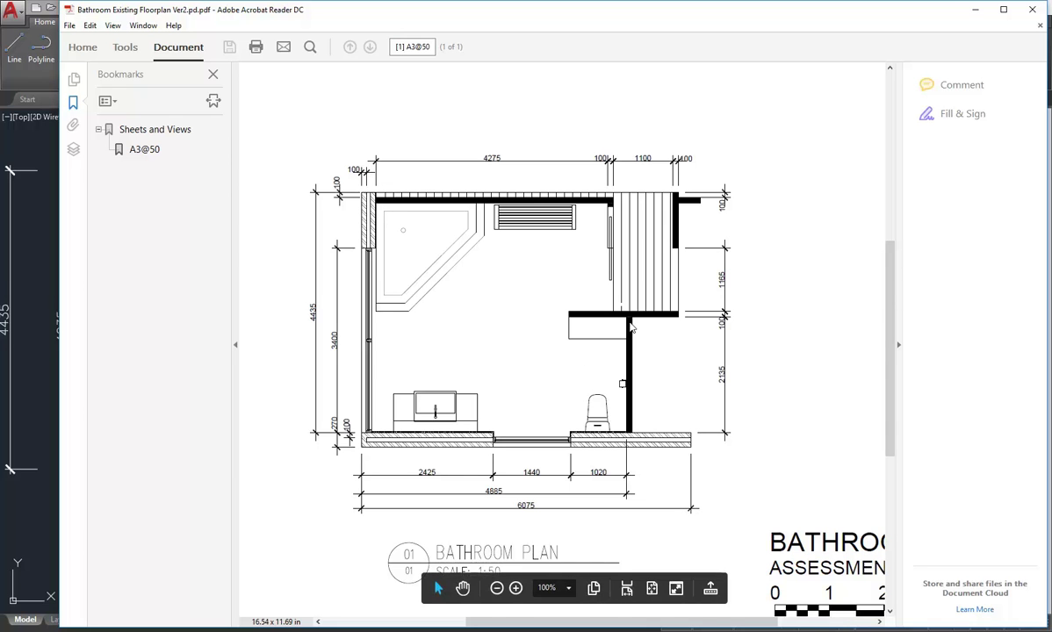
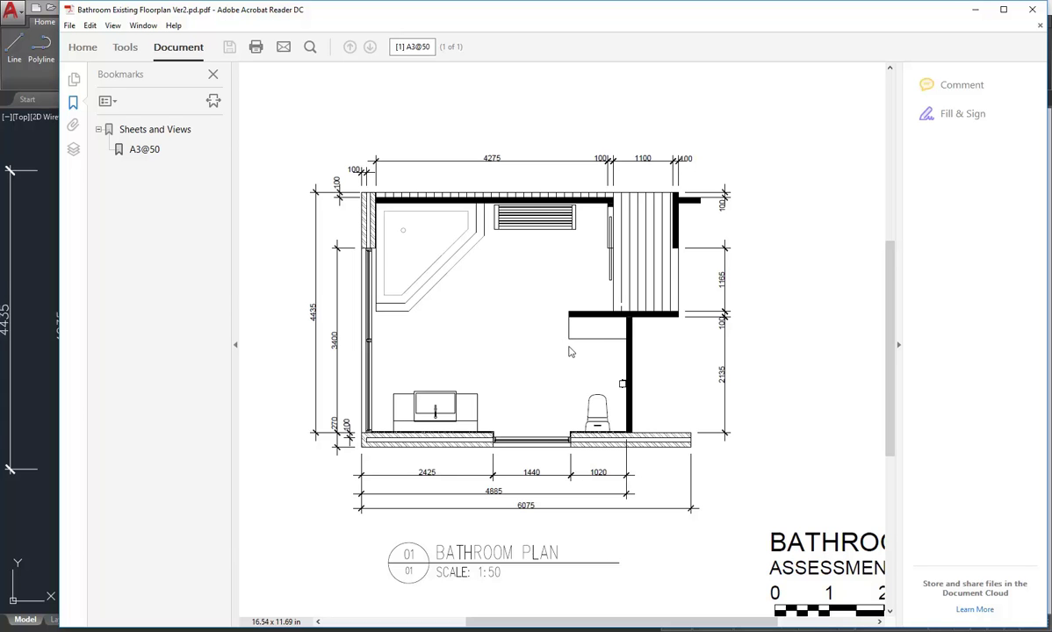
pyautogui.click(974, 9)
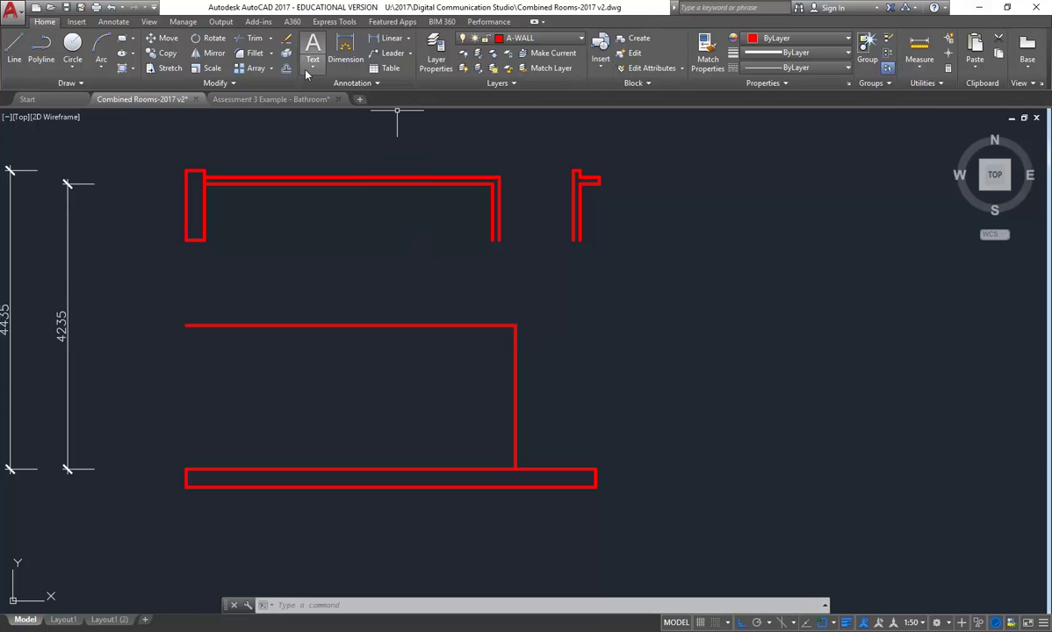
pyautogui.click(286, 67)
pyautogui.write('1020')
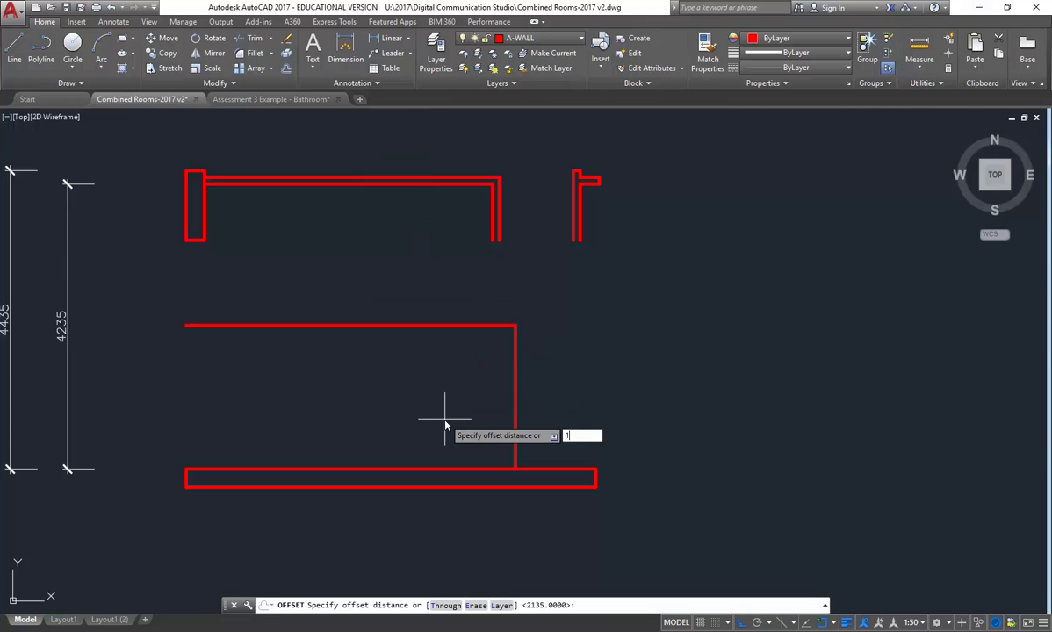
pyautogui.press('Return')
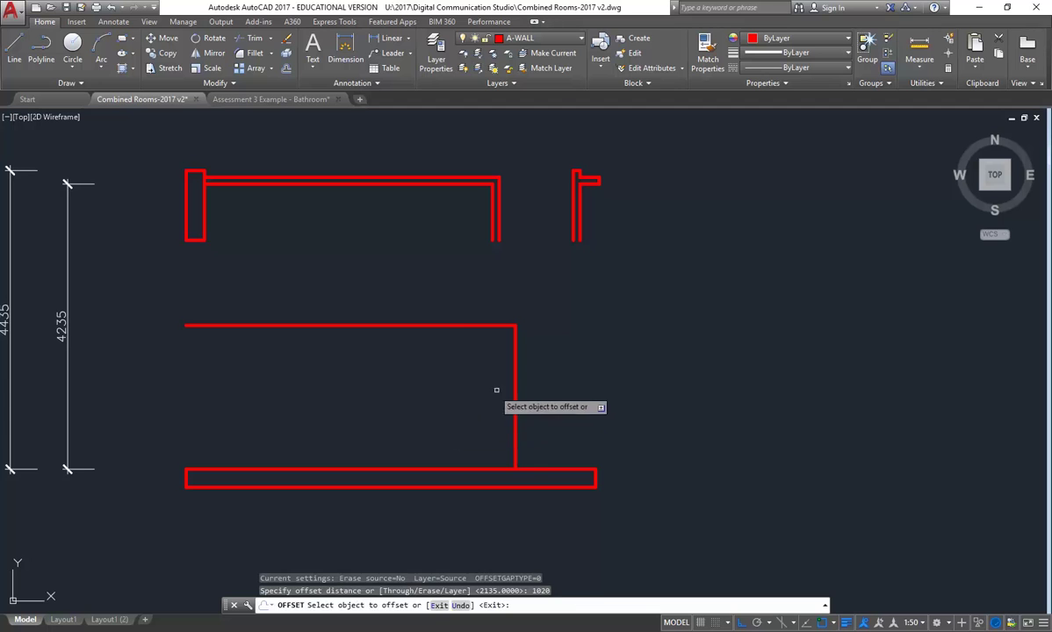
pyautogui.click(513, 390)
pyautogui.click(413, 423)
pyautogui.press('Return')
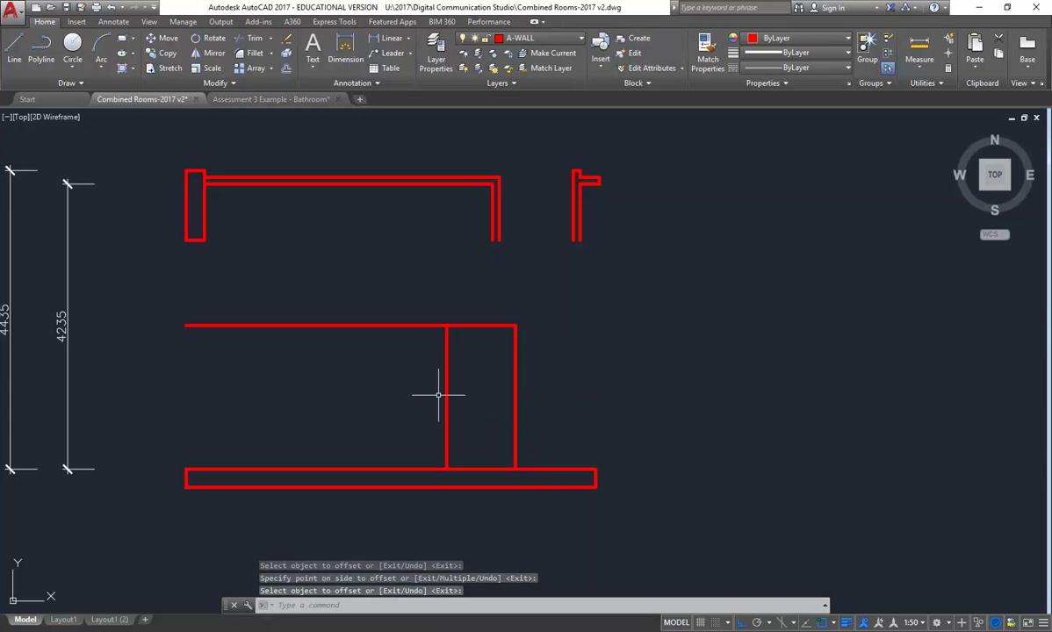
# Offset the horizontal partition line 100 upward and the original vertical partition line 100 to the right for the wall thickness.
pyautogui.press('Return')
pyautogui.write('100')
pyautogui.press('Return')
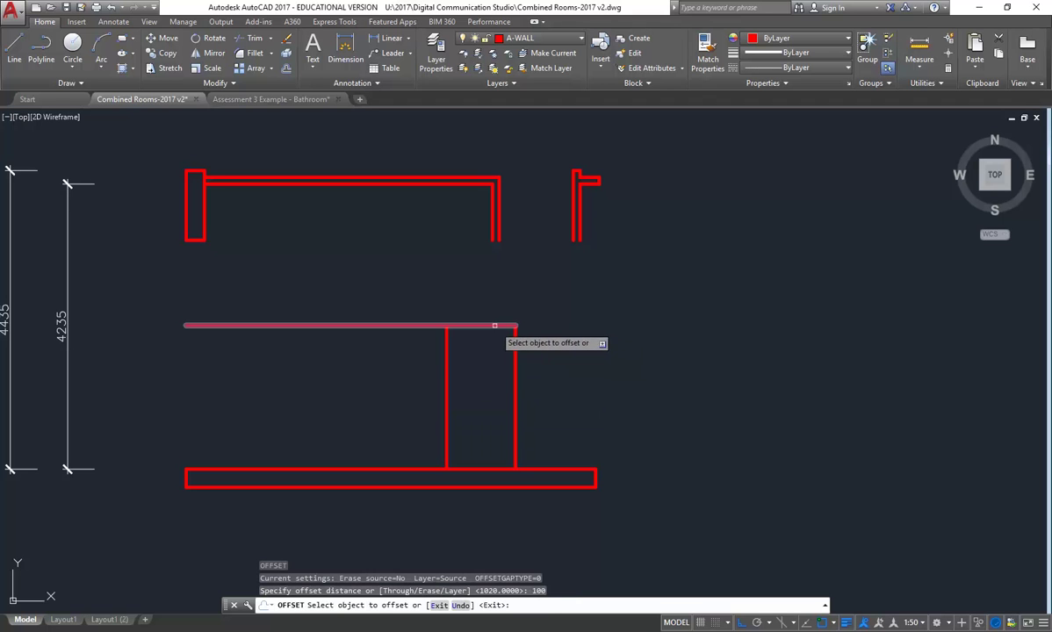
pyautogui.click(490, 326)
pyautogui.click(489, 280)
pyautogui.click(513, 360)
pyautogui.click(540, 325)
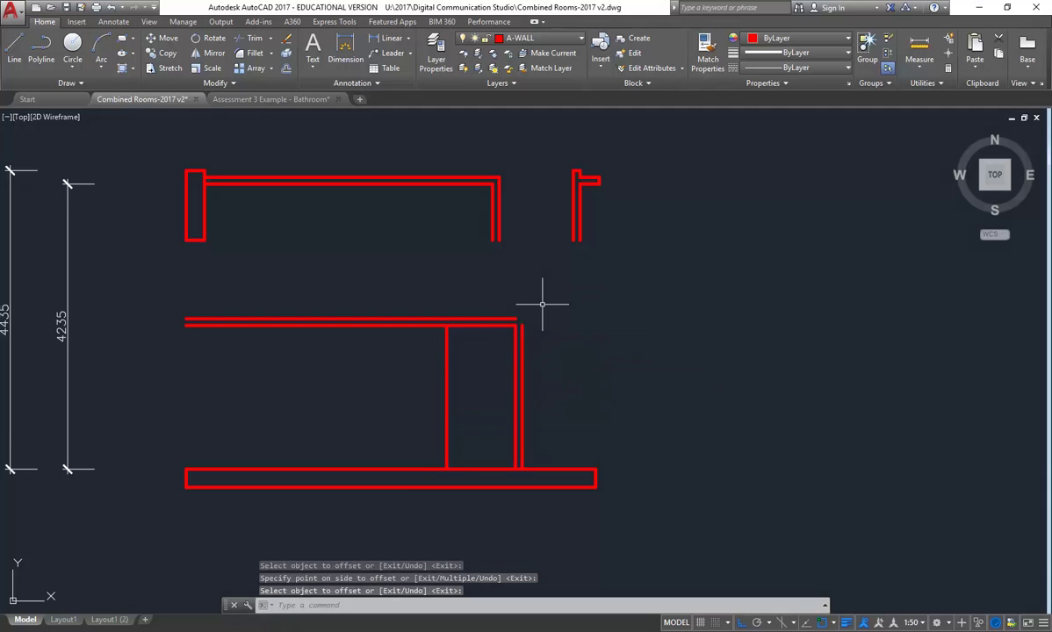
# Fillet the left vertical line with both horizontal partition lines to close the partition's left end.
pyautogui.click(250, 53)
pyautogui.scroll(4, 422, 292)
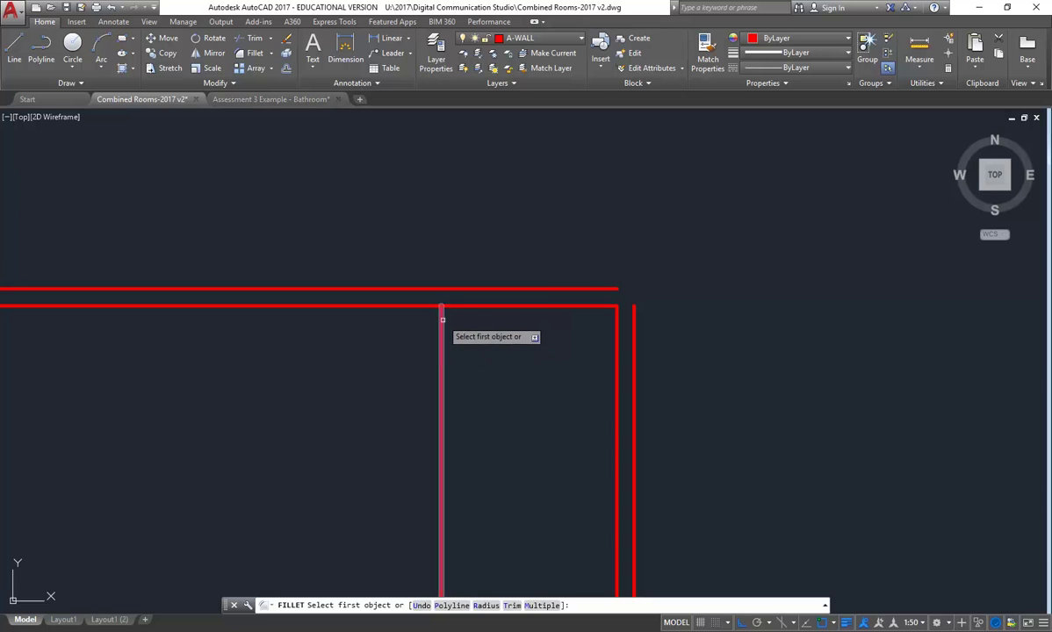
pyautogui.click(441, 310)
pyautogui.click(453, 289)
pyautogui.press('Return')
pyautogui.click(441, 297)
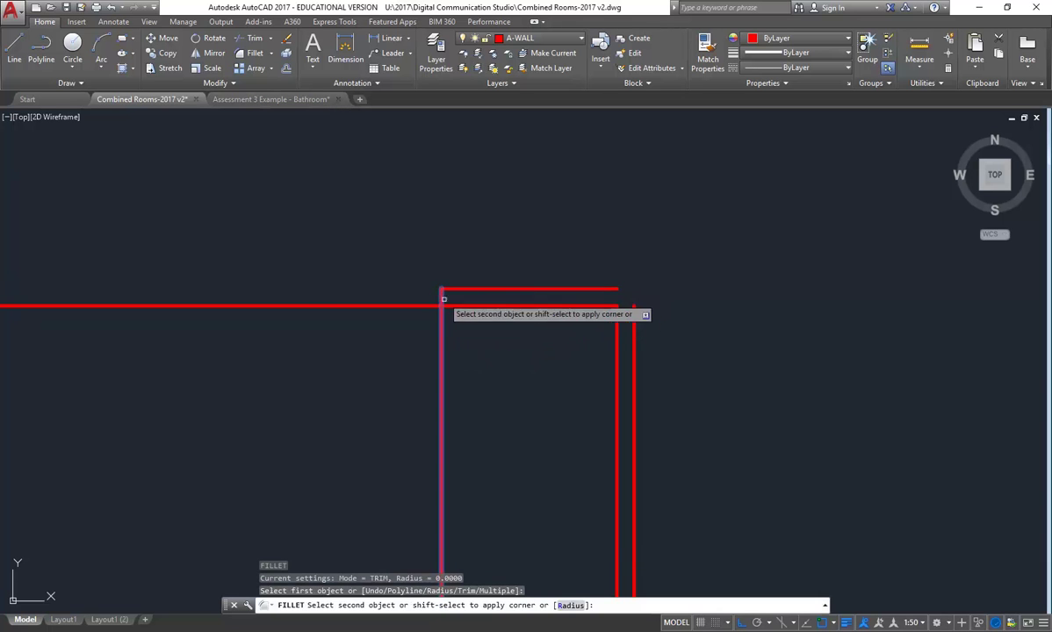
pyautogui.click(451, 307)
pyautogui.press('Escape')
pyautogui.press('Escape')
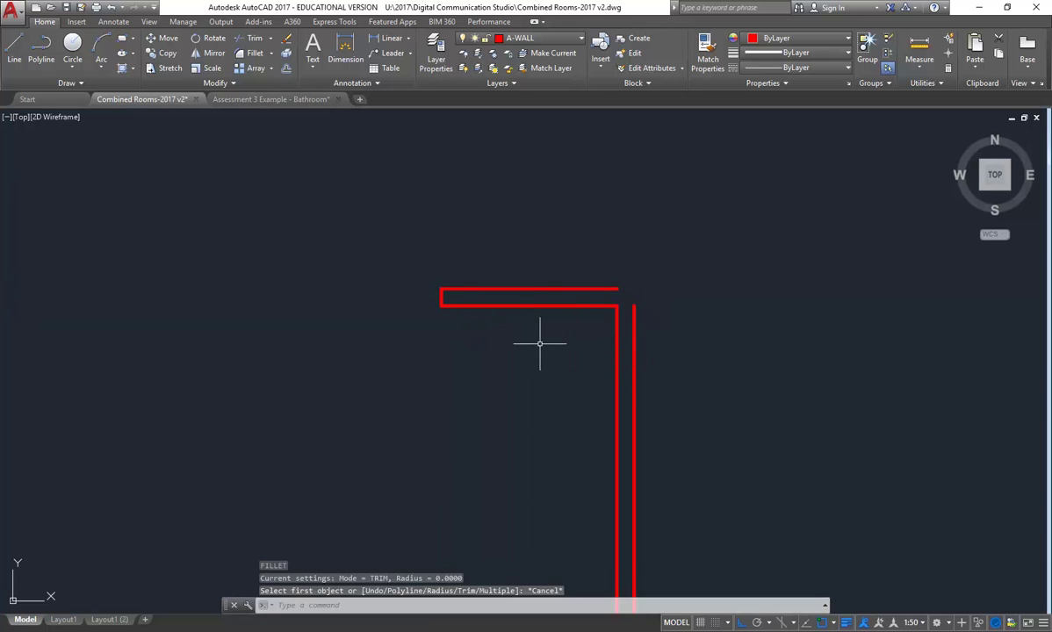
# Offset the horizontal partition's upper line upward by 1165.
pyautogui.scroll(-4, 500, 327)
pyautogui.scroll(2, 493, 379)
pyautogui.moveTo(494, 379); pyautogui.dragTo(476, 357, button='middle')
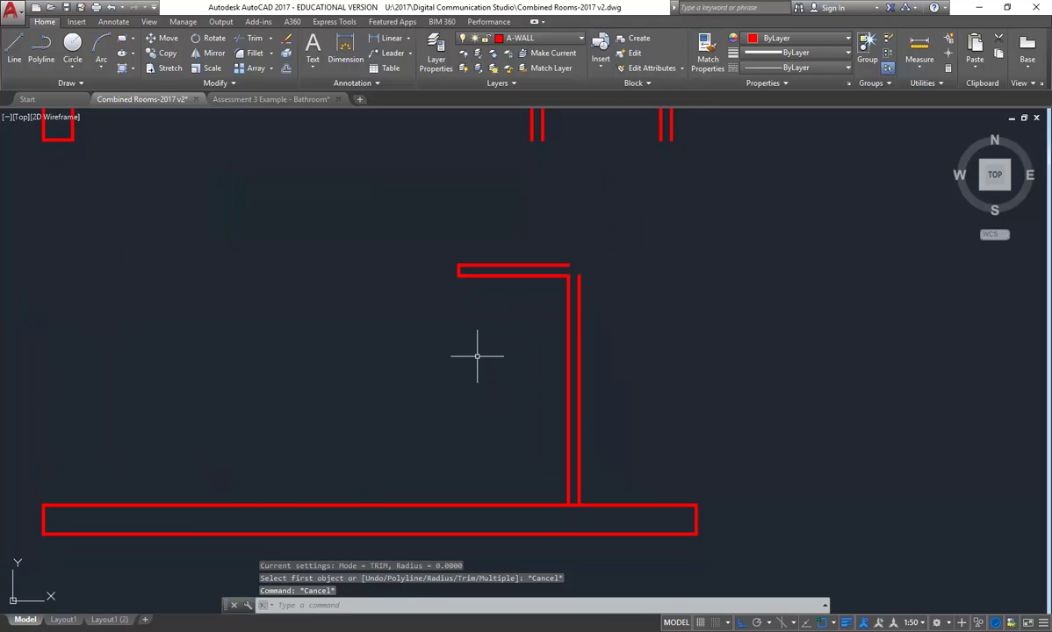
pyautogui.scroll(-2, 488, 377)
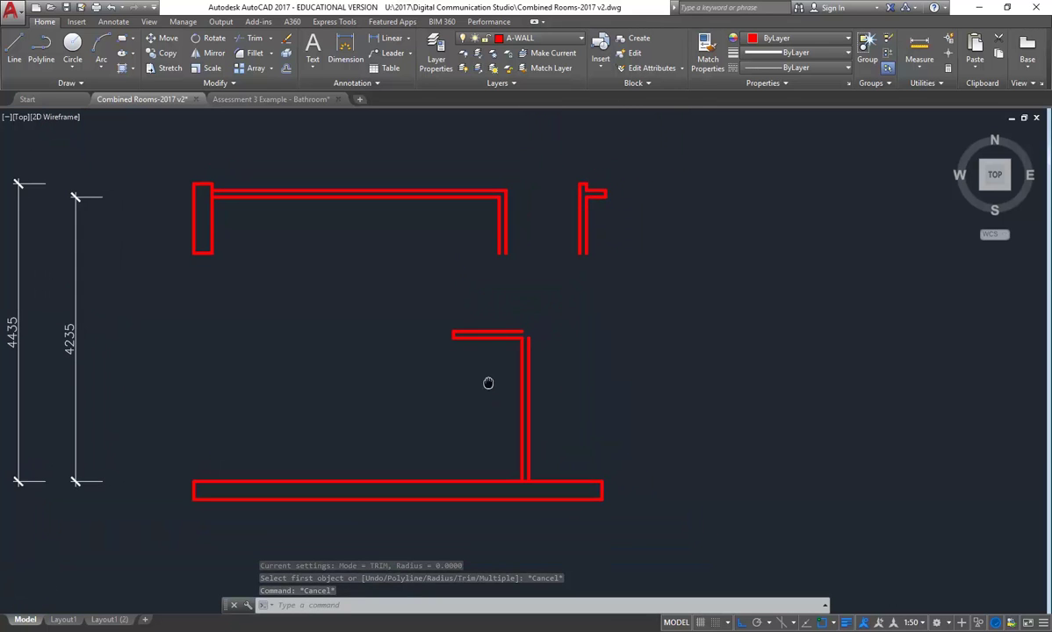
pyautogui.scroll(2, 512, 288)
pyautogui.moveTo(512, 289); pyautogui.dragTo(501, 299, button='middle')
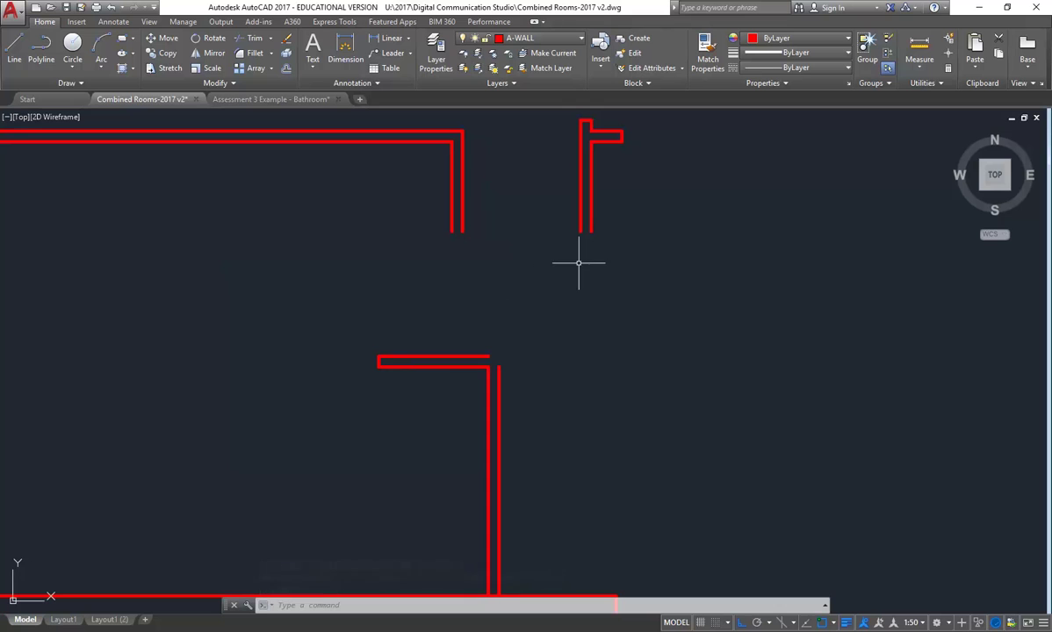
pyautogui.moveTo(564, 300); pyautogui.dragTo(566, 325, button='middle')
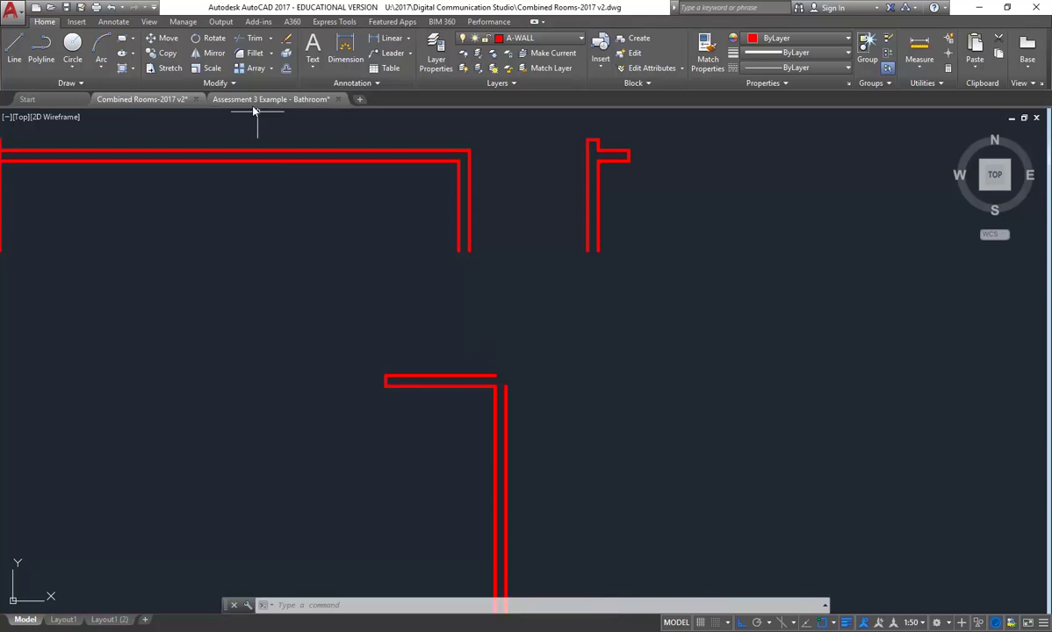
pyautogui.click(287, 68)
pyautogui.write('1165')
pyautogui.press('Return')
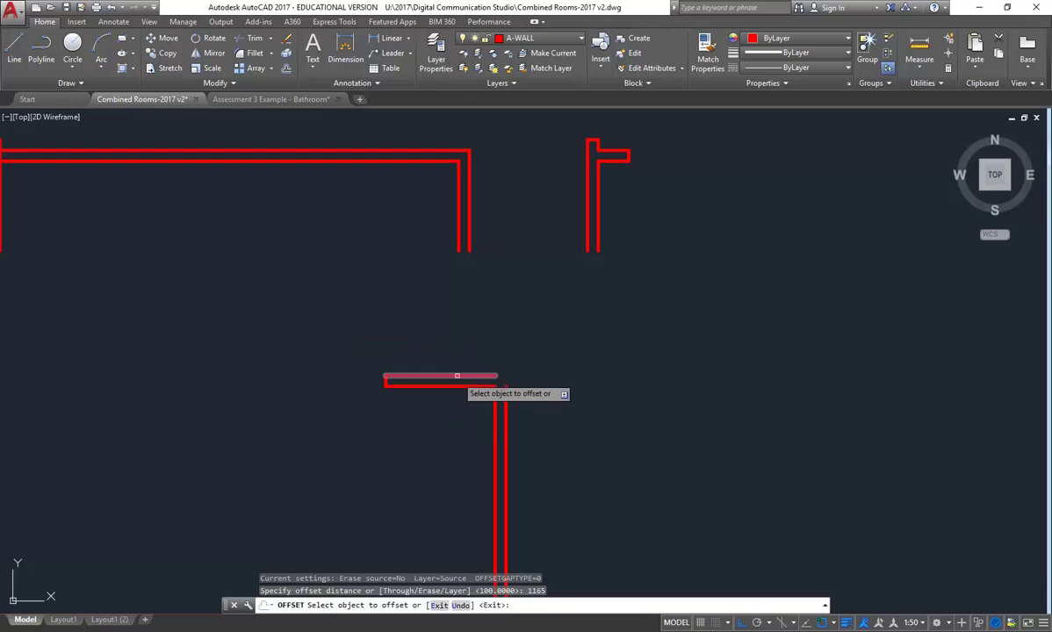
pyautogui.click(460, 378)
pyautogui.click(497, 303)
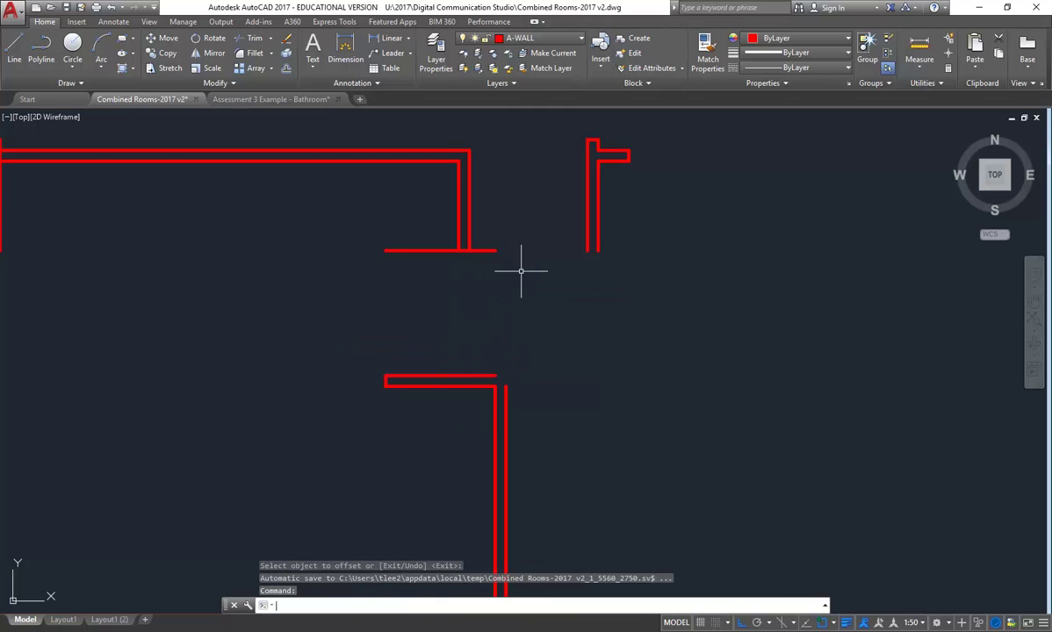
# Fillet the new horizontal line with both vertical lines of the upper-right wall to close its lower end.
pyautogui.click(250, 52)
pyautogui.click(490, 251)
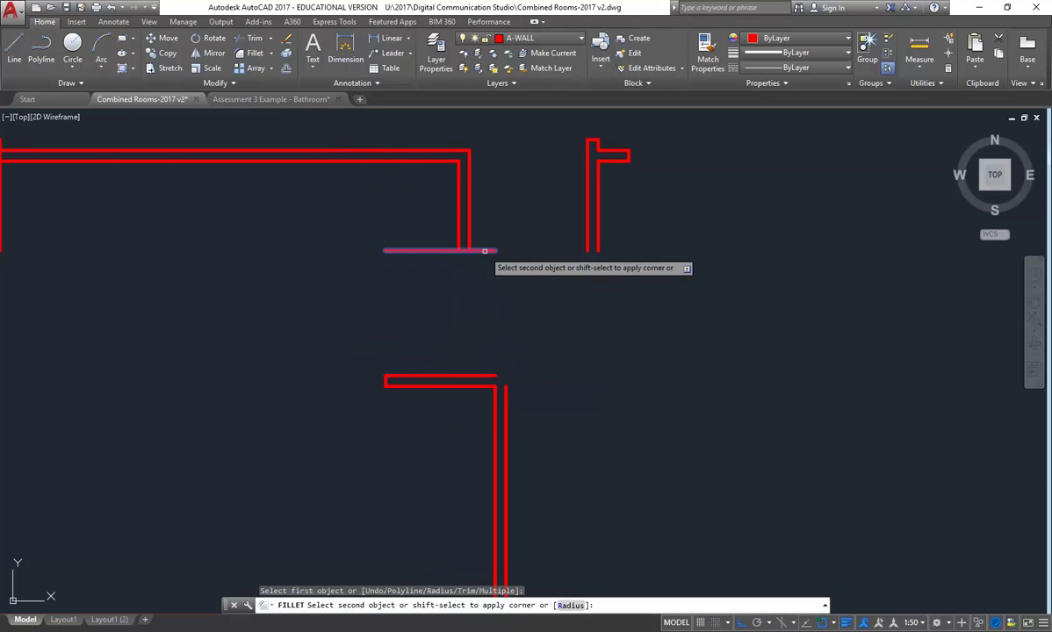
pyautogui.click(598, 230)
pyautogui.press('space')
pyautogui.click(592, 250)
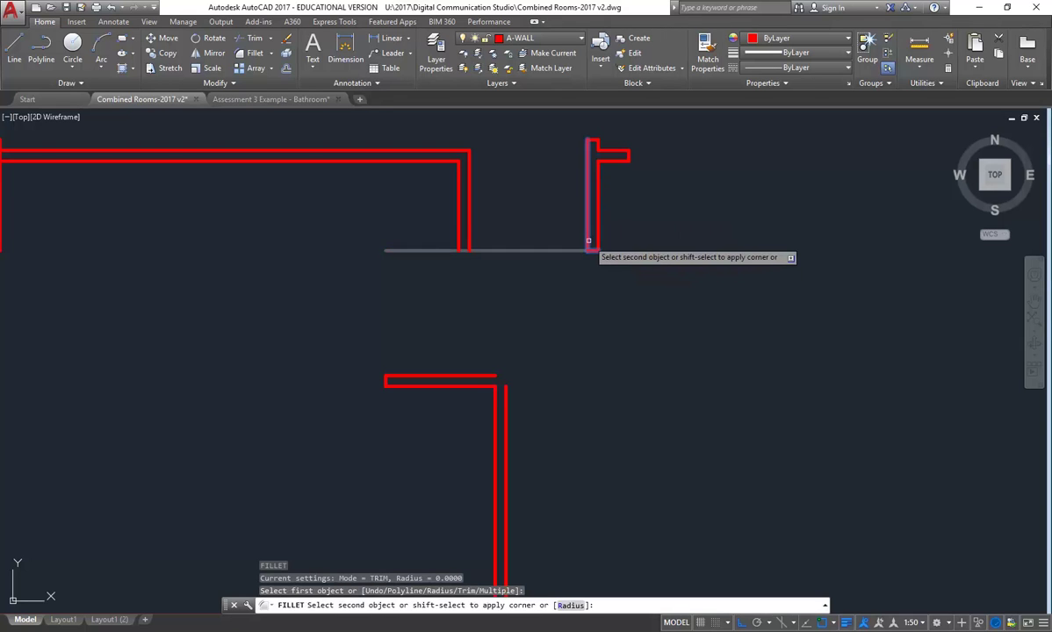
pyautogui.click(586, 239)
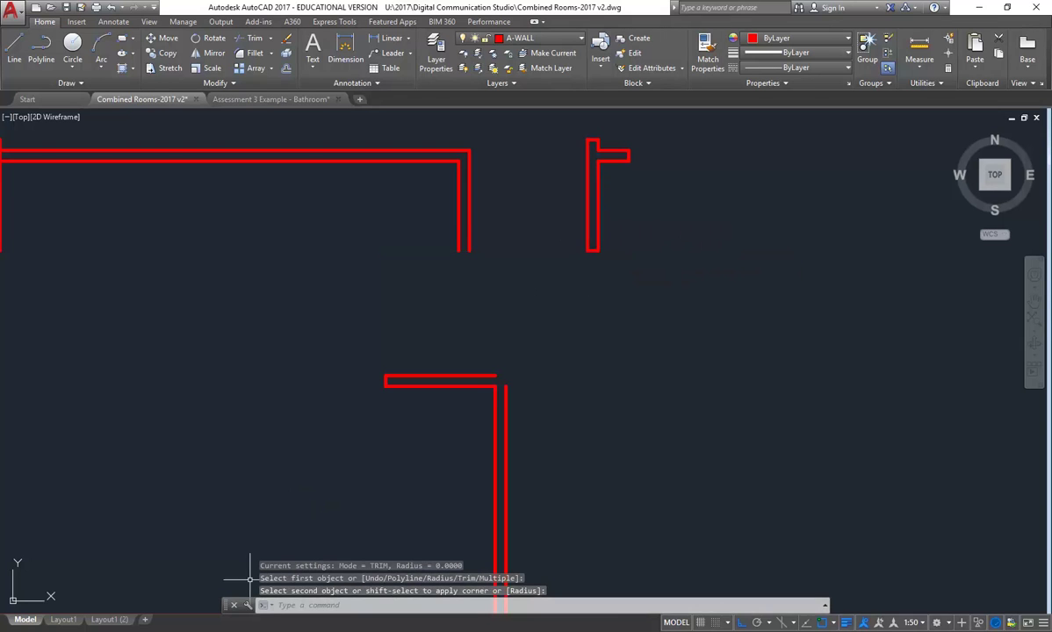
# Check the right-hand wall alignment in the PDF and draw a vertical line down from the upper-right wall's lower right corner past the partition.
pyautogui.hotkey('alt', 'Tab')
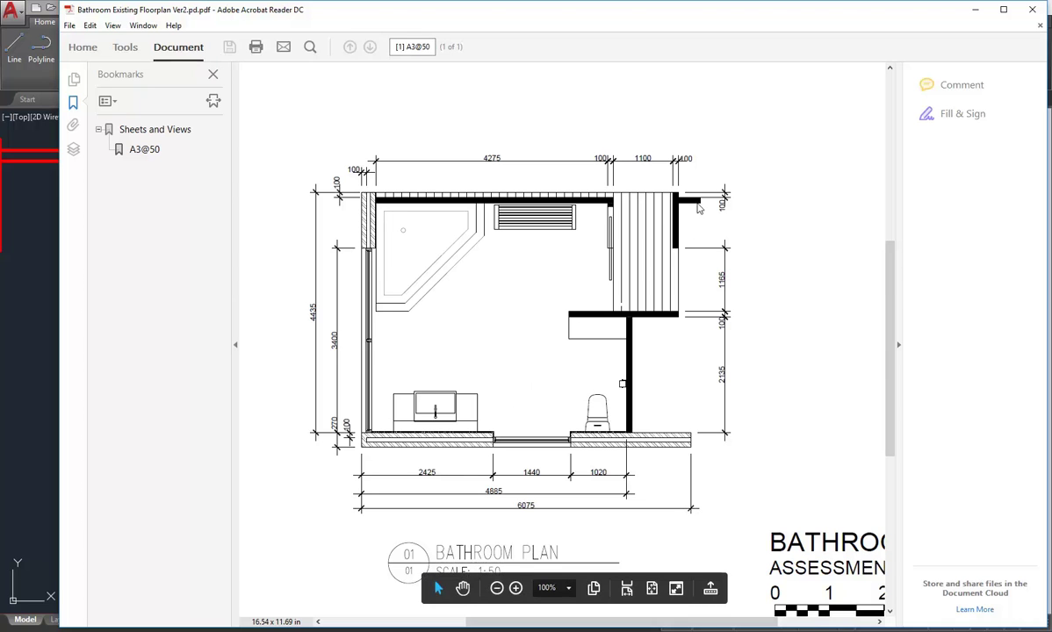
pyautogui.hotkey('alt', 'Tab')
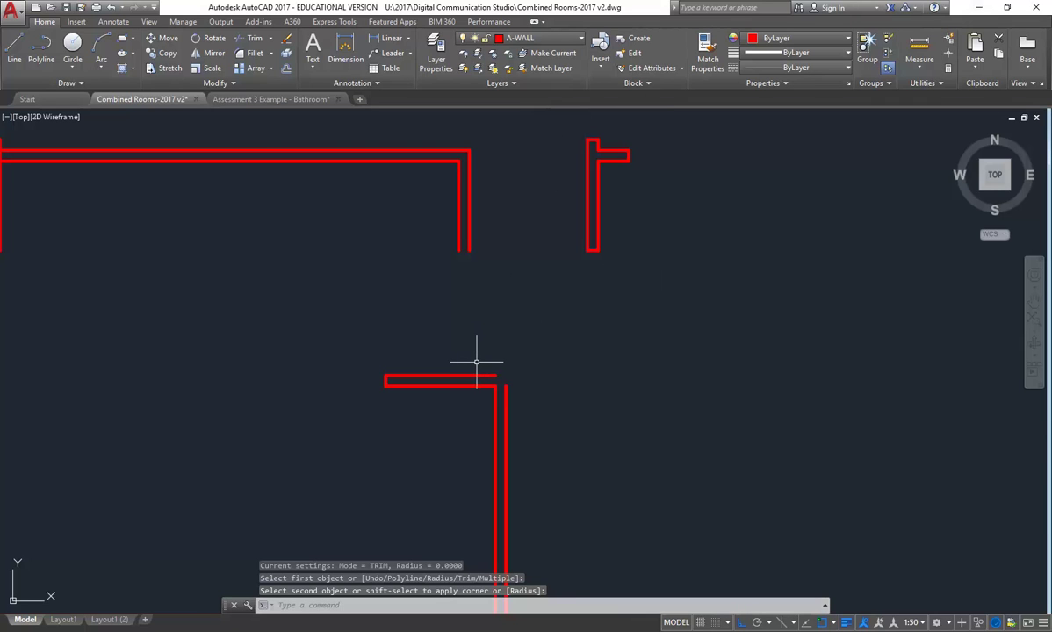
pyautogui.click(14, 49)
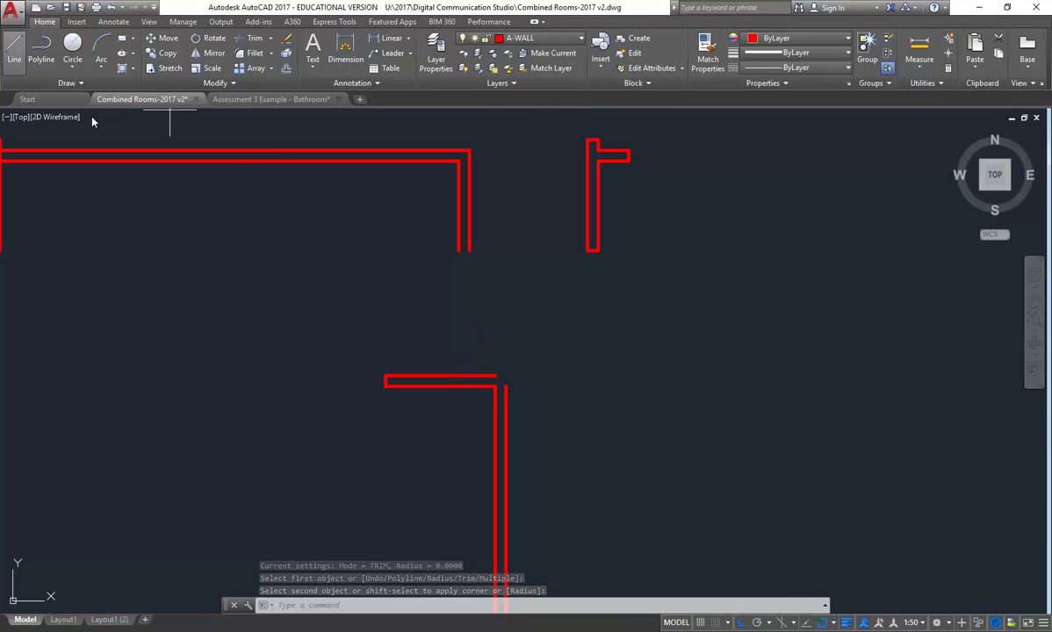
pyautogui.click(598, 251)
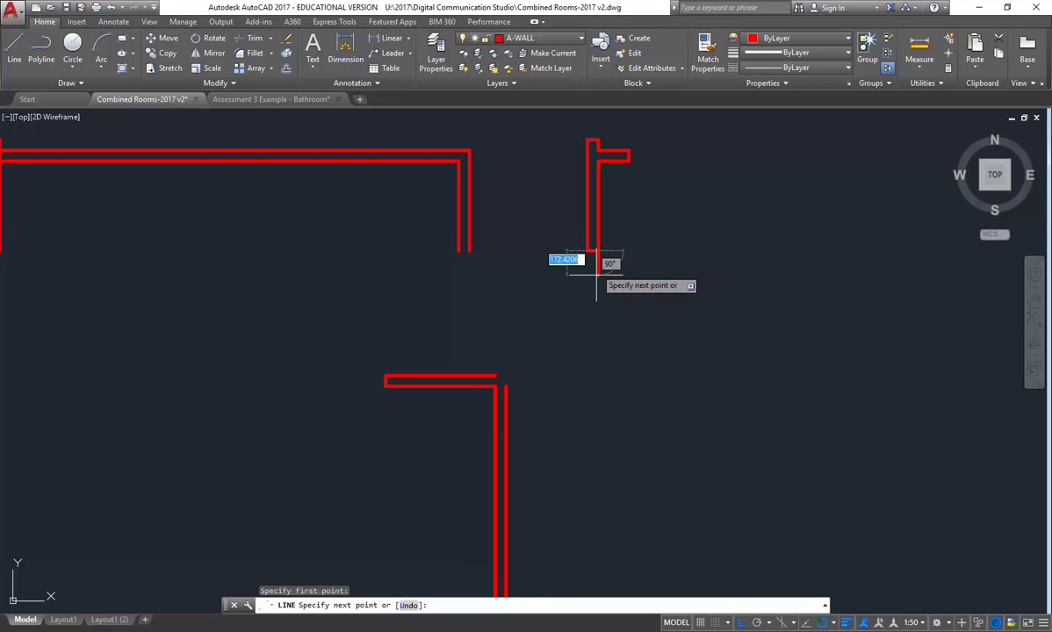
pyautogui.click(616, 446)
pyautogui.press('Return')
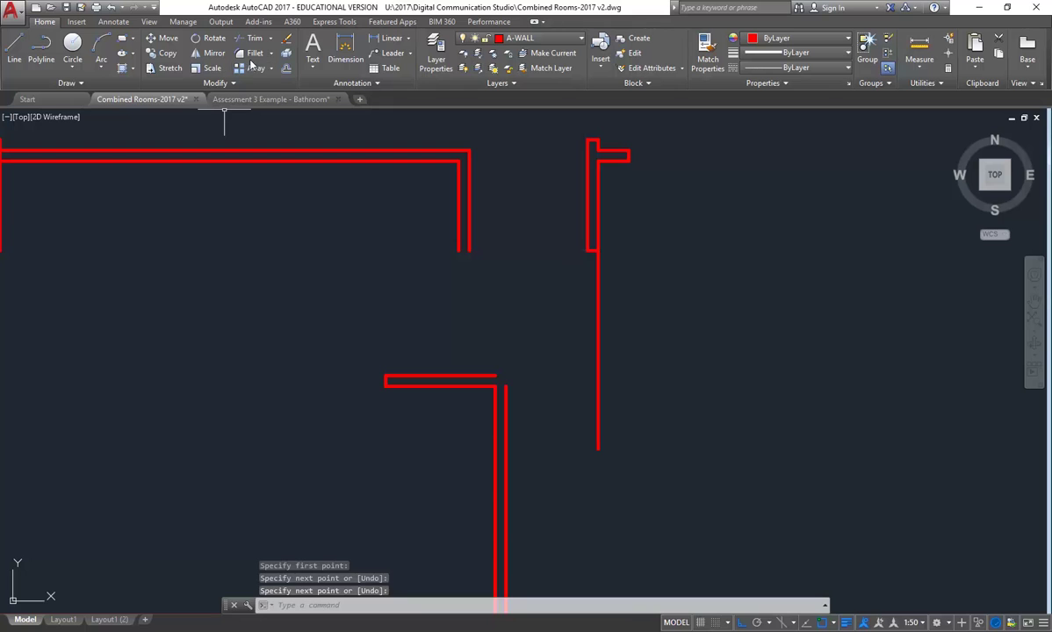
# Fillet the horizontal partition's upper line with the lower part of the vertical alignment line into a square corner.
pyautogui.click(252, 56)
pyautogui.click(472, 377)
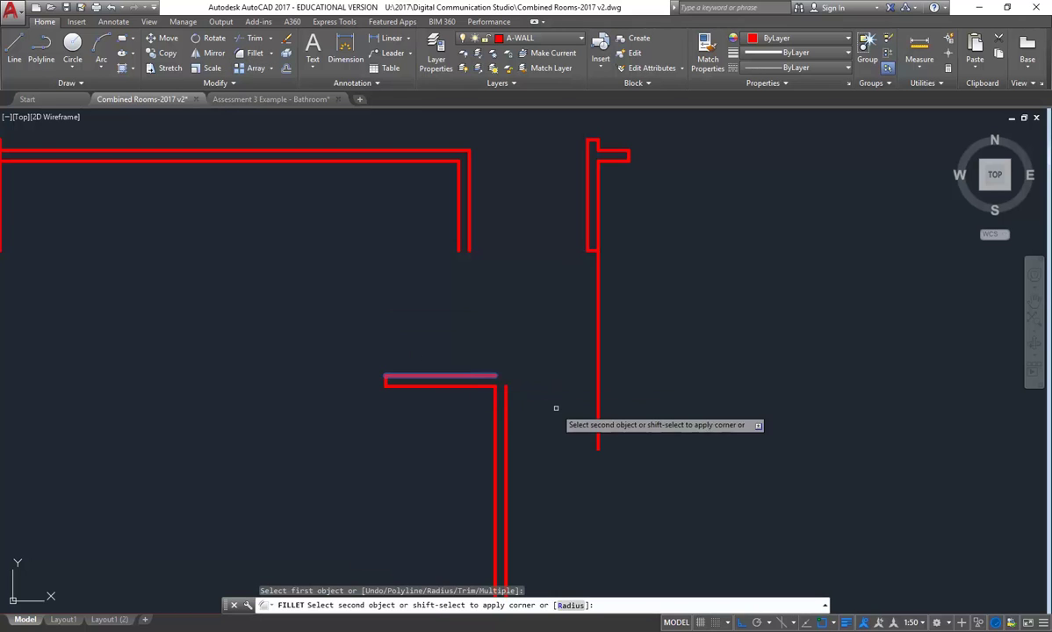
pyautogui.click(598, 435)
# Draw the partition's lower face from the vertical wall's right line to the alignment line and fillet them to close the right end.
pyautogui.click(14, 48)
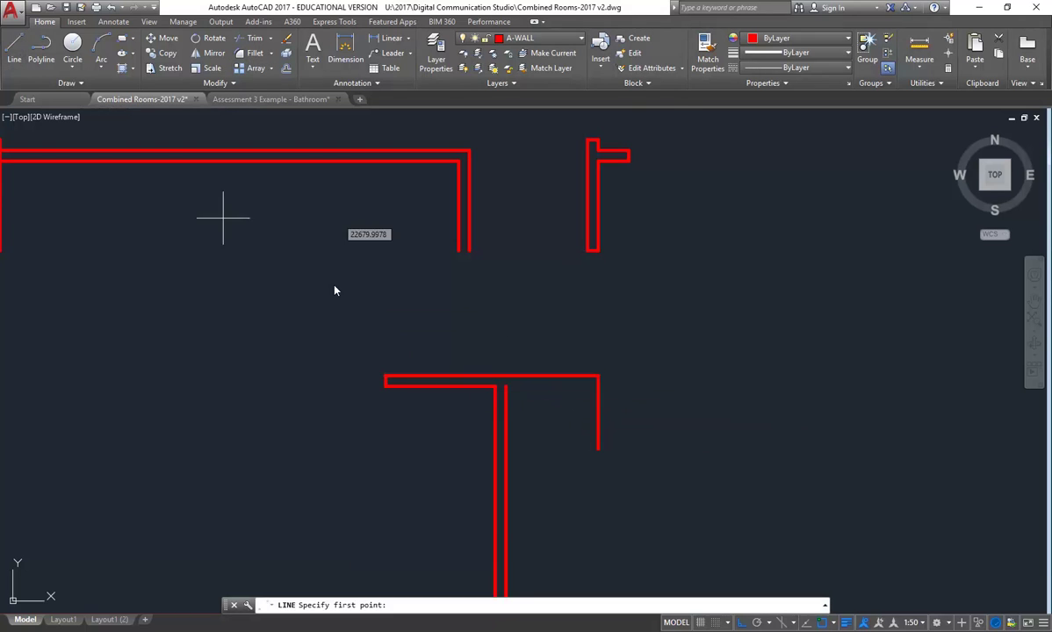
pyautogui.scroll(2, 445, 384)
pyautogui.click(542, 386)
pyautogui.click(691, 380)
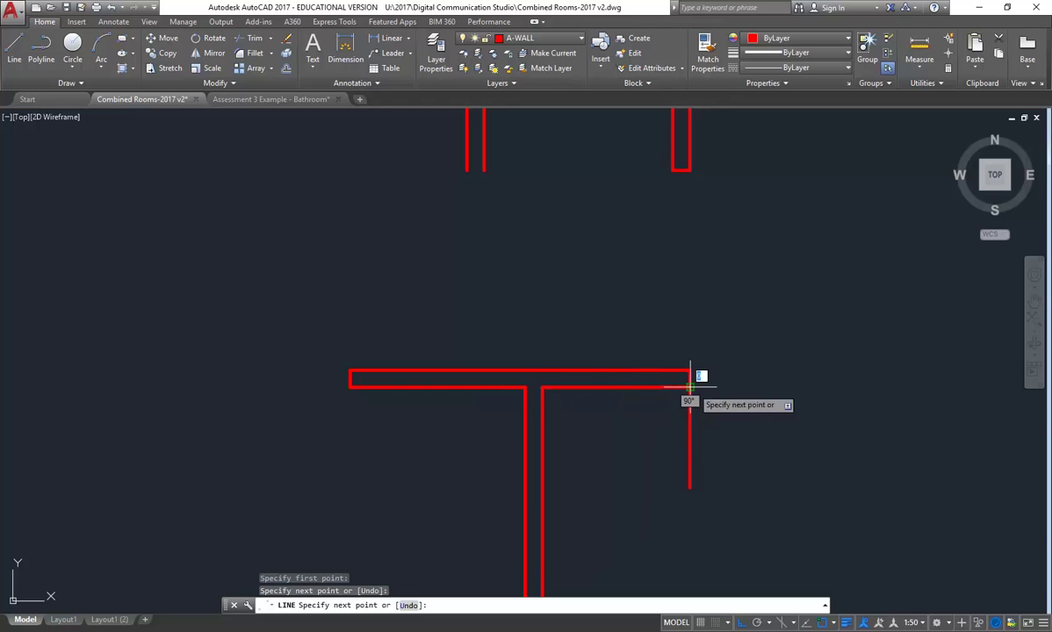
pyautogui.press('Return')
pyautogui.click(252, 53)
pyautogui.click(688, 378)
pyautogui.click(673, 386)
pyautogui.scroll(-5, 615, 329)
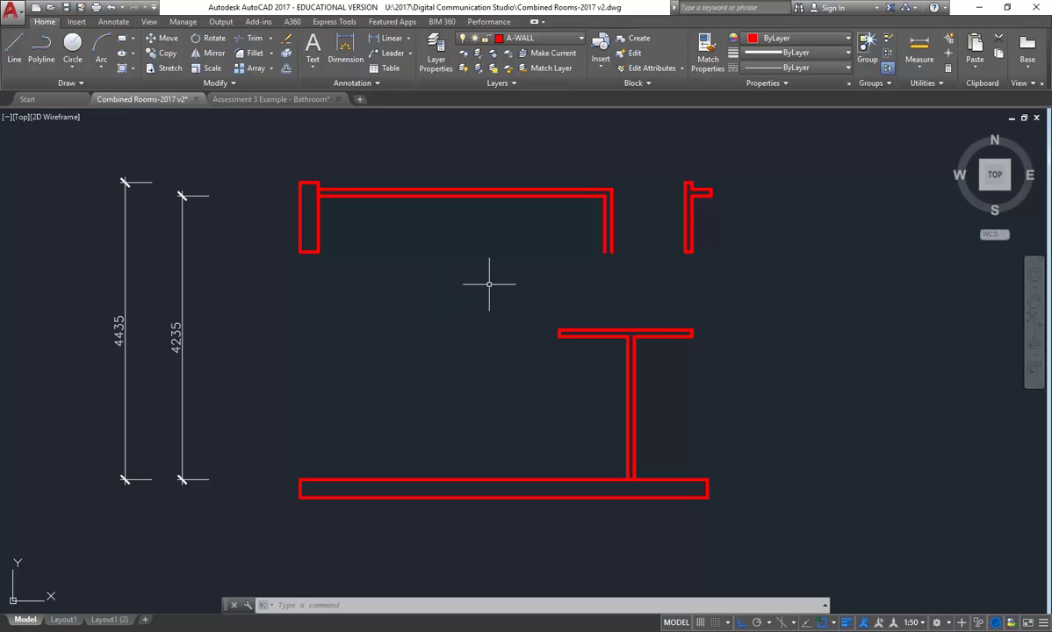
# Check the top wall's right end in the PDF and offset that wall's lower line 80 mm downward.
pyautogui.moveTo(488, 284); pyautogui.dragTo(484, 311, button='middle')
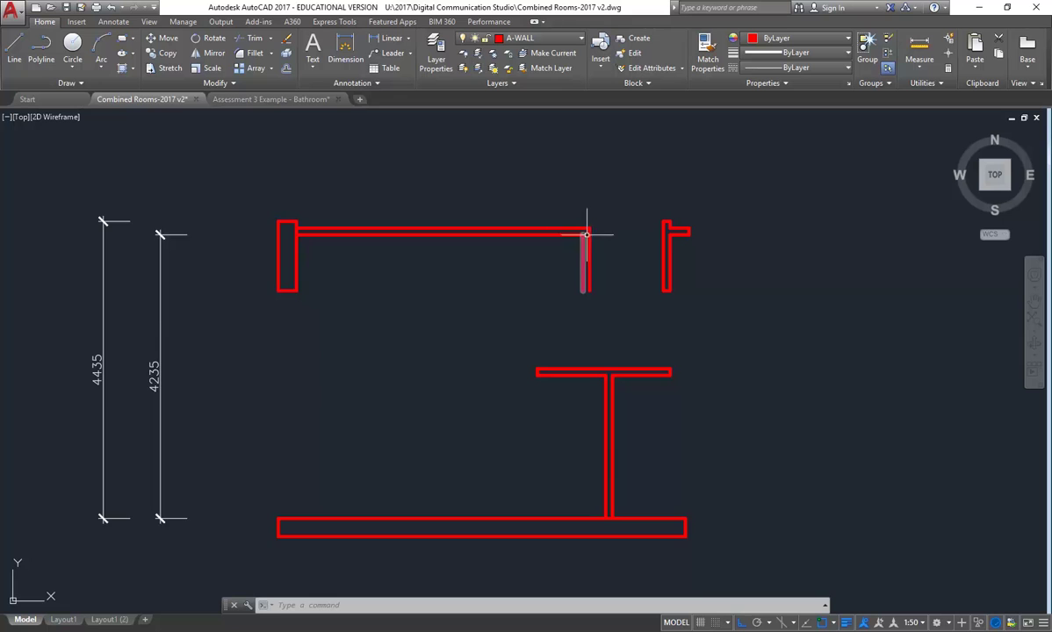
pyautogui.scroll(4, 606, 230)
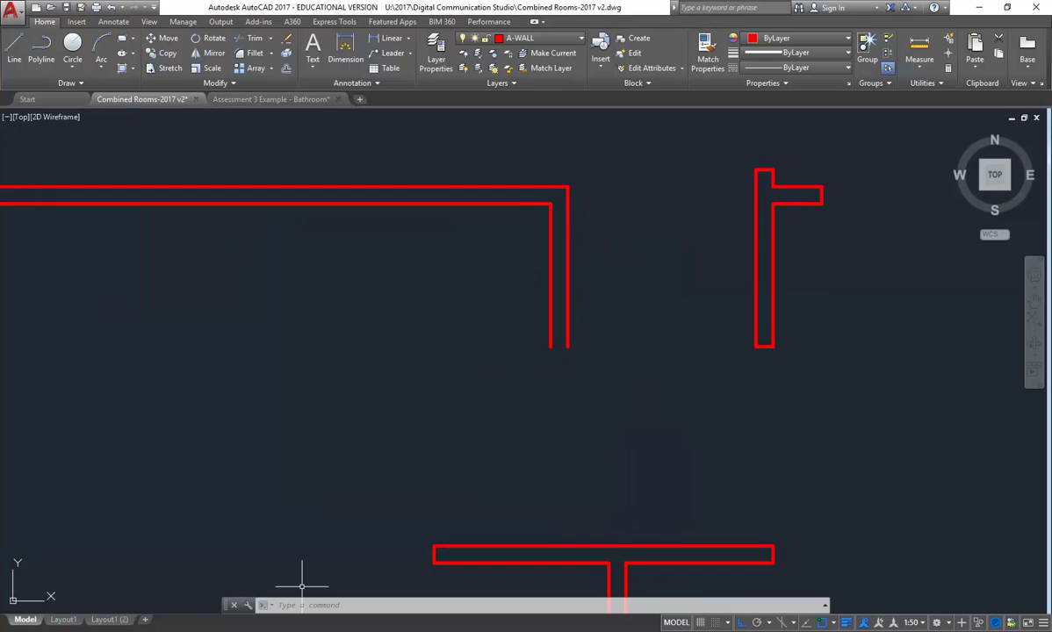
pyautogui.hotkey('alt', 'Tab')
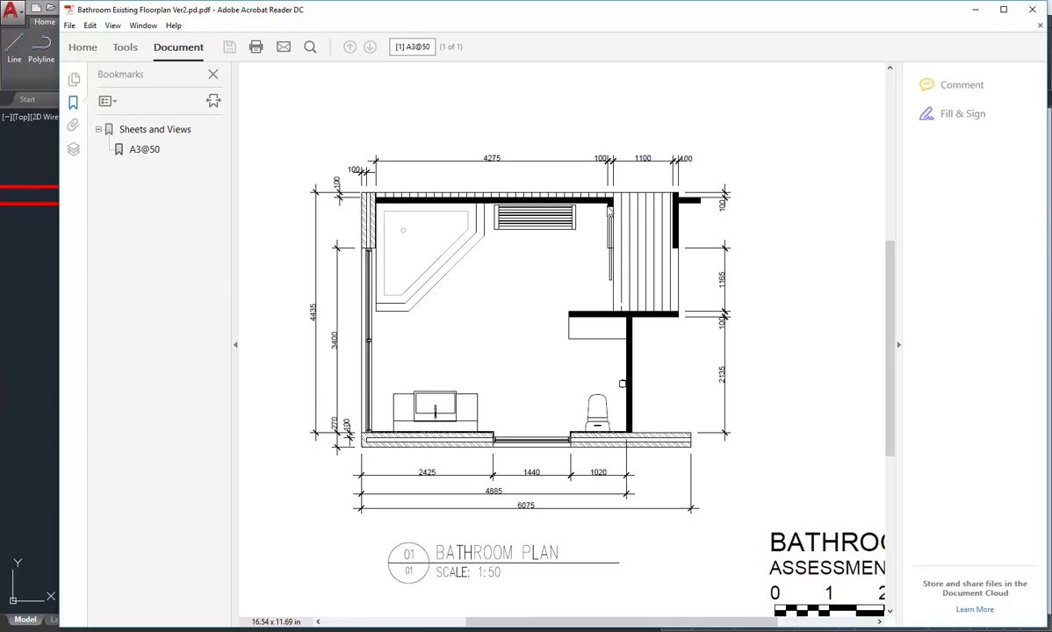
pyautogui.click(975, 9)
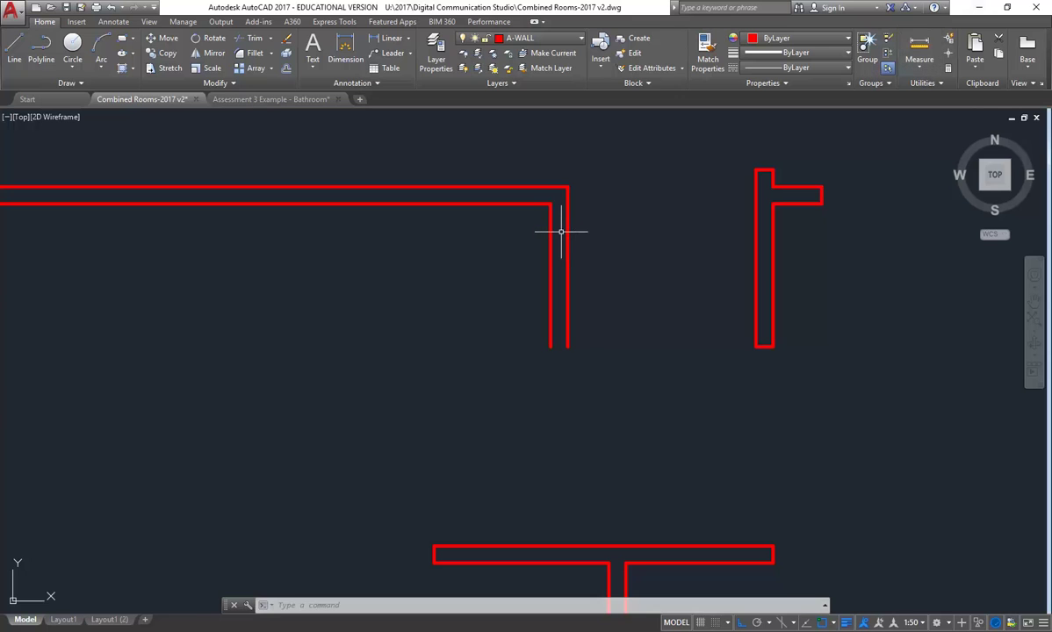
pyautogui.press('Return')
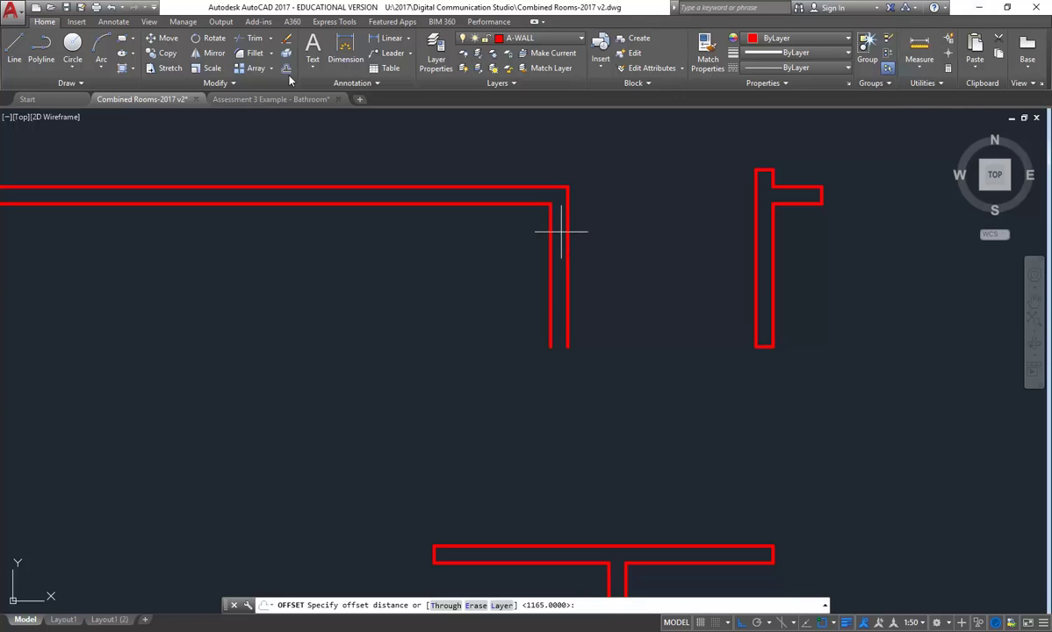
pyautogui.write('80')
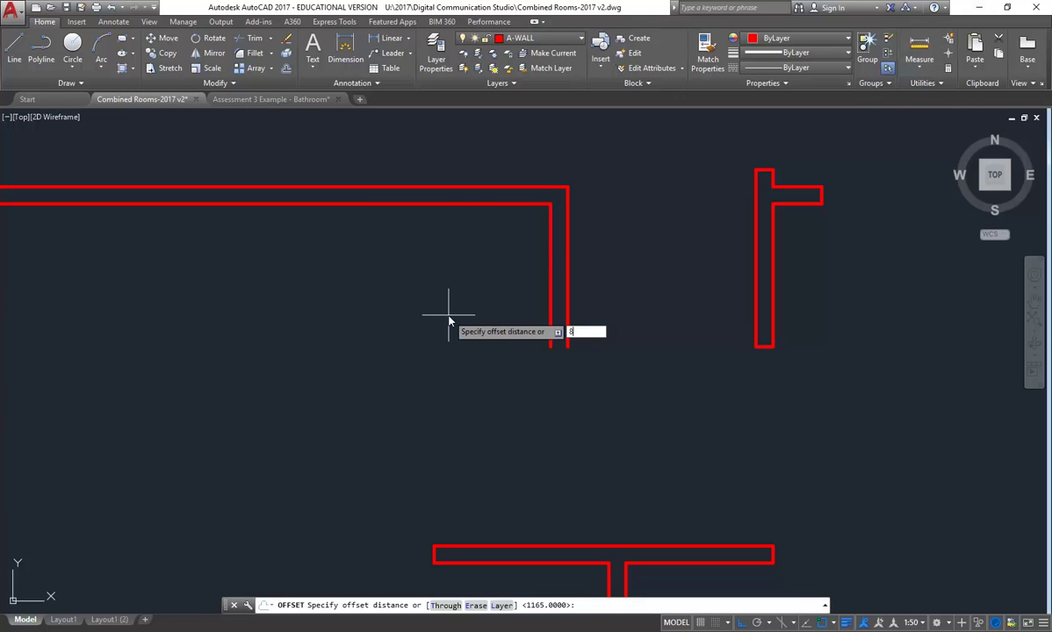
pyautogui.press('Return')
pyautogui.click(500, 204)
pyautogui.click(502, 252)
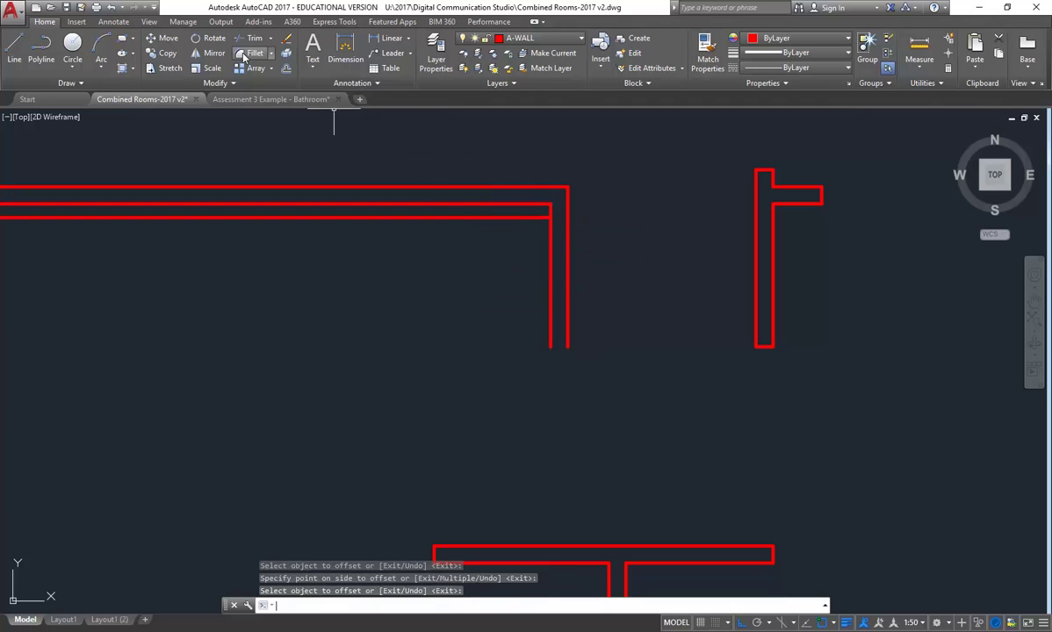
pyautogui.press('Return')
pyautogui.press('Return')
# Fillet the new offset line with both vertical lines at the top wall's right end to form a short closed nib.
pyautogui.click(249, 53)
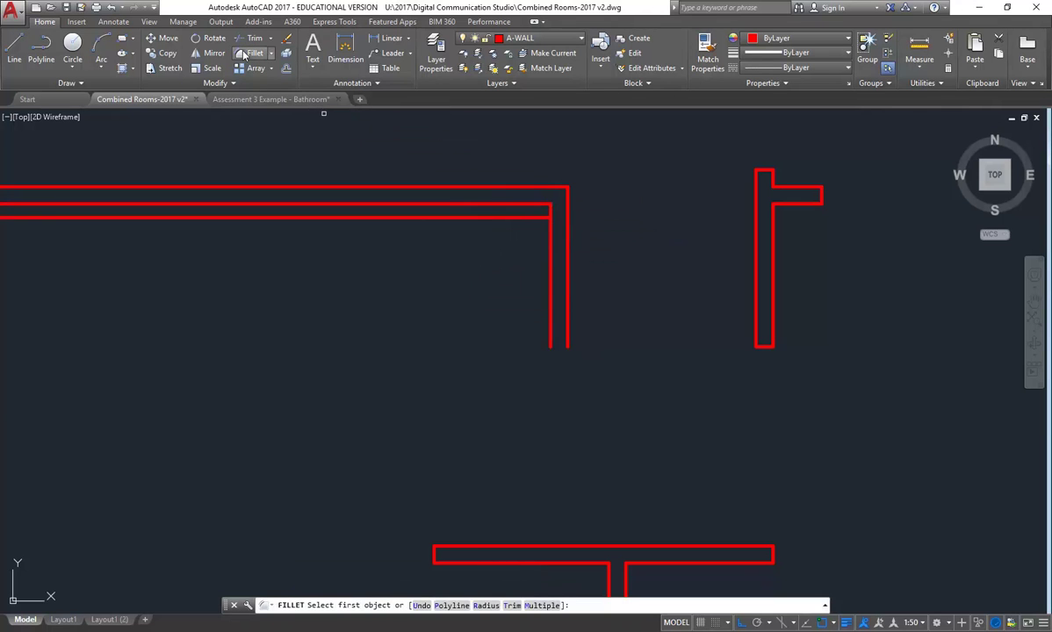
pyautogui.click(540, 216)
pyautogui.click(569, 211)
pyautogui.press('Return')
pyautogui.click(562, 216)
pyautogui.click(551, 230)
# Make A-FLOOR current and draw a line from the upper-left wall's top right corner to the upper-right wall's top left corner.
pyautogui.scroll(-3, 536, 264)
pyautogui.moveTo(562, 254); pyautogui.dragTo(596, 267, button='middle')
pyautogui.scroll(-2, 551, 292)
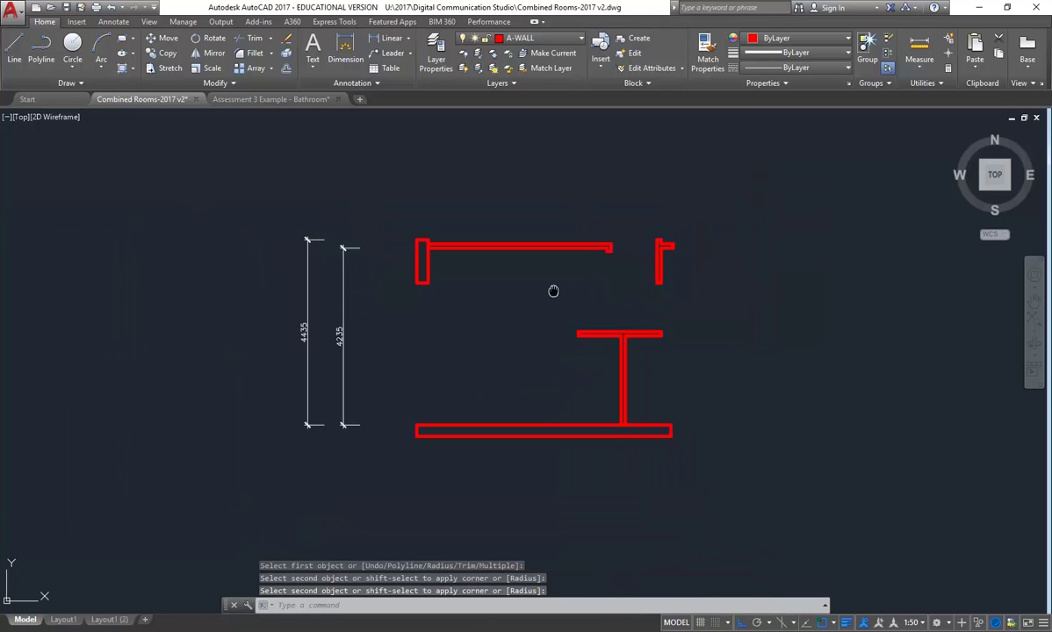
pyautogui.scroll(2, 512, 348)
pyautogui.moveTo(522, 306); pyautogui.dragTo(480, 331, button='middle')
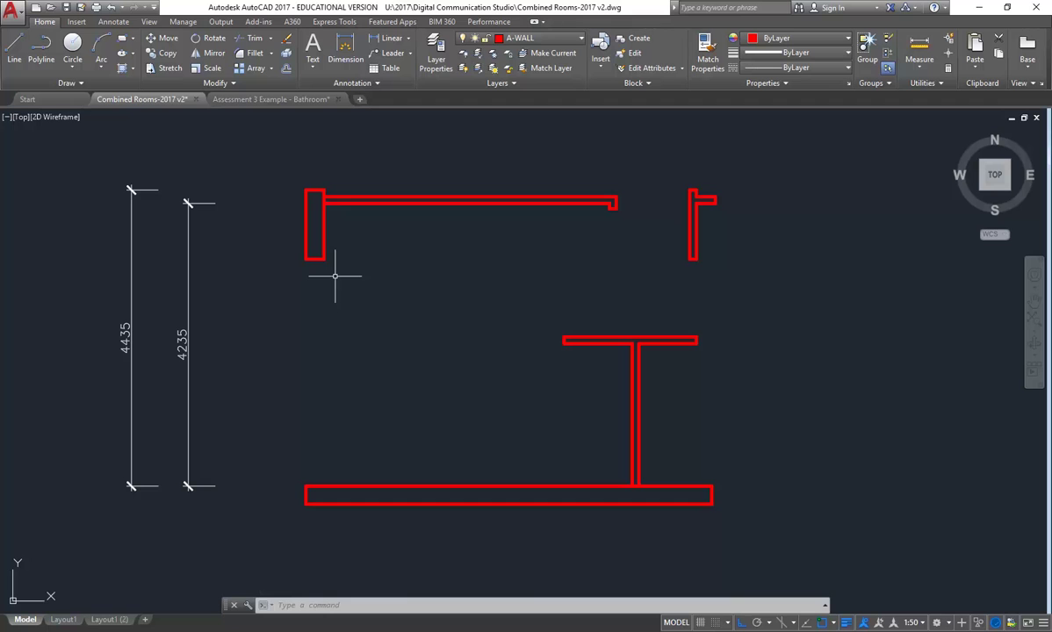
pyautogui.click(527, 38)
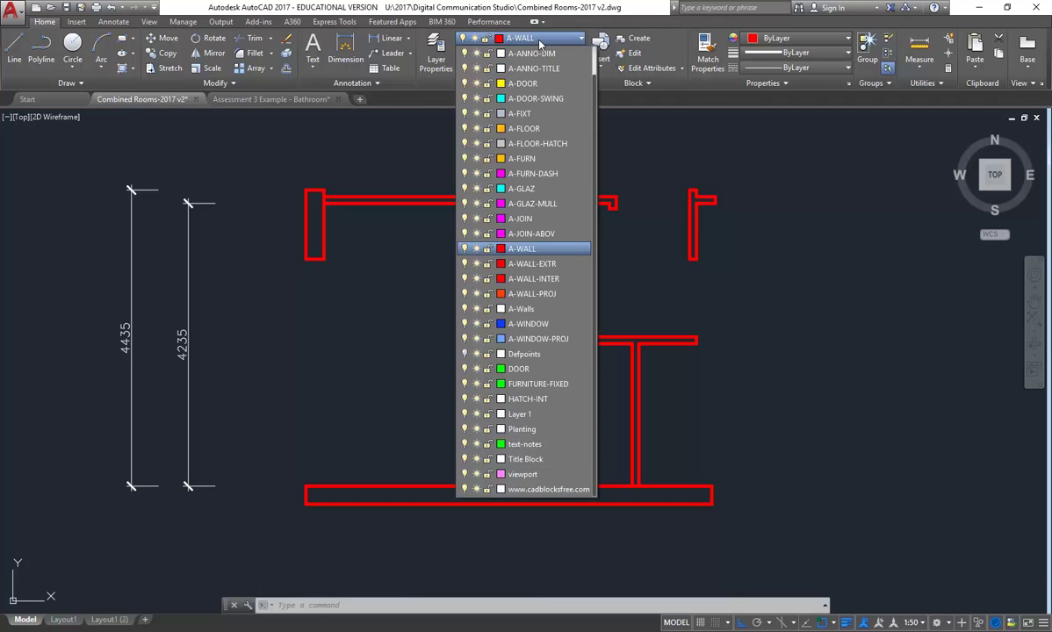
pyautogui.click(531, 129)
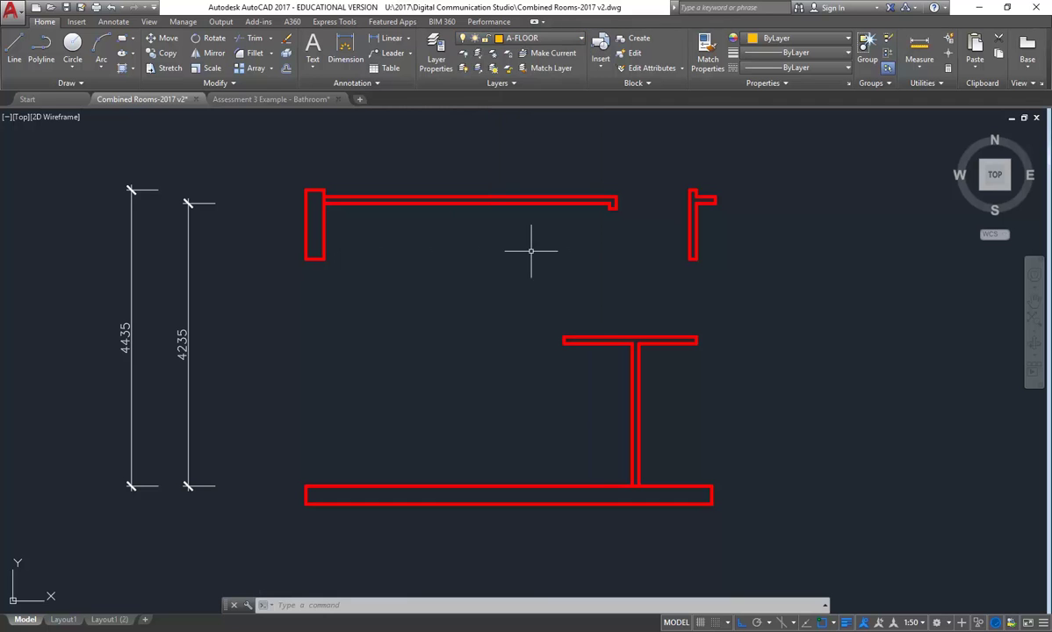
pyautogui.click(14, 48)
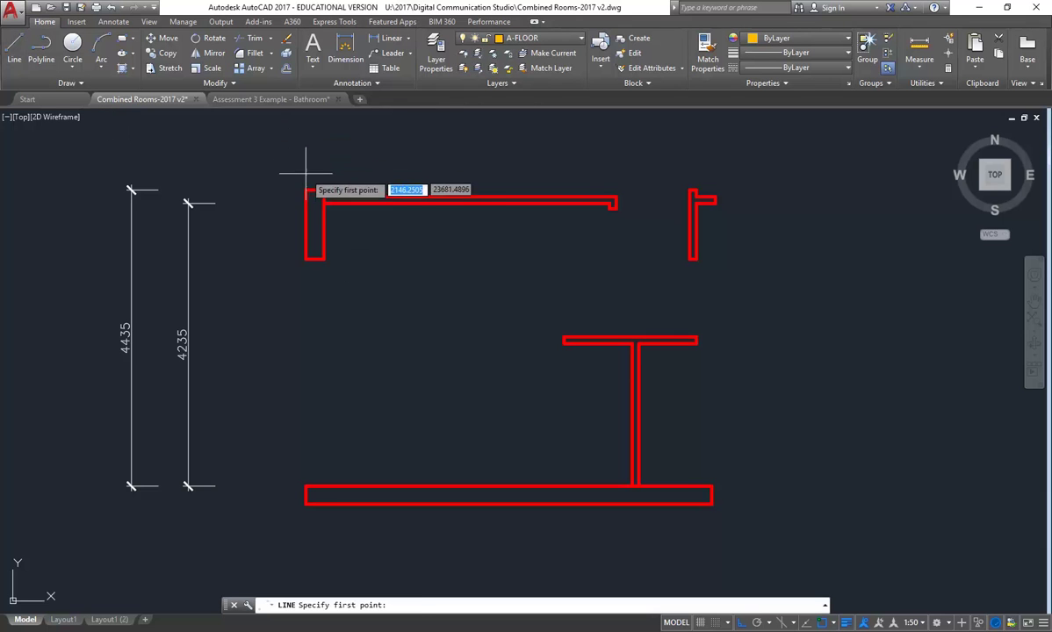
pyautogui.click(324, 189)
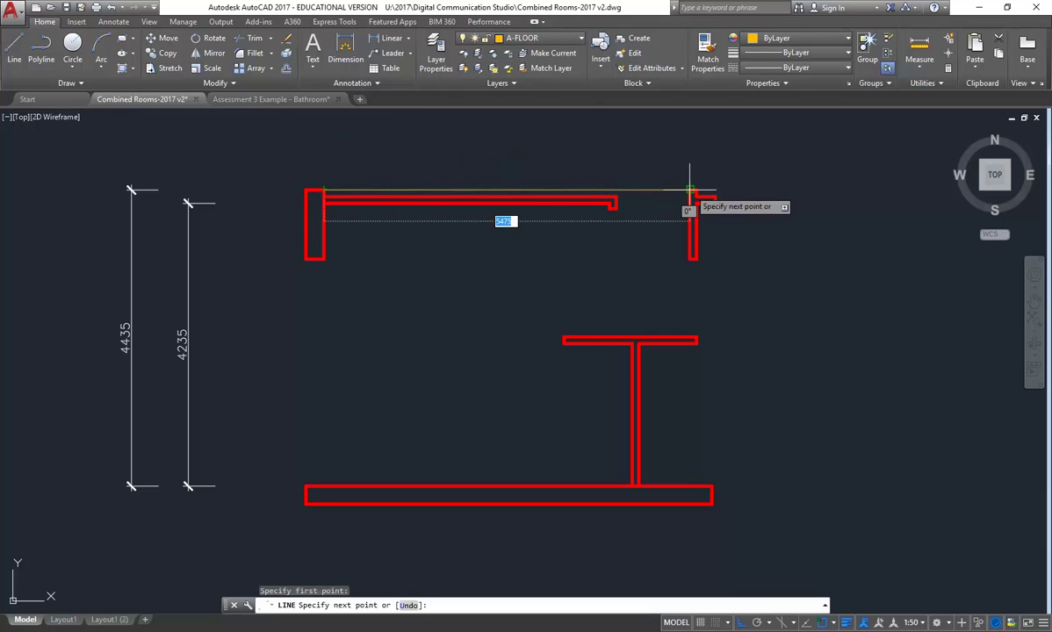
pyautogui.click(689, 188)
pyautogui.rightClick(666, 160)
pyautogui.click(680, 167)
# Draw a vertical floor line from the upper-right wall's lower right corner down to the partition's upper right corner.
pyautogui.rightClick(669, 161)
pyautogui.click(689, 166)
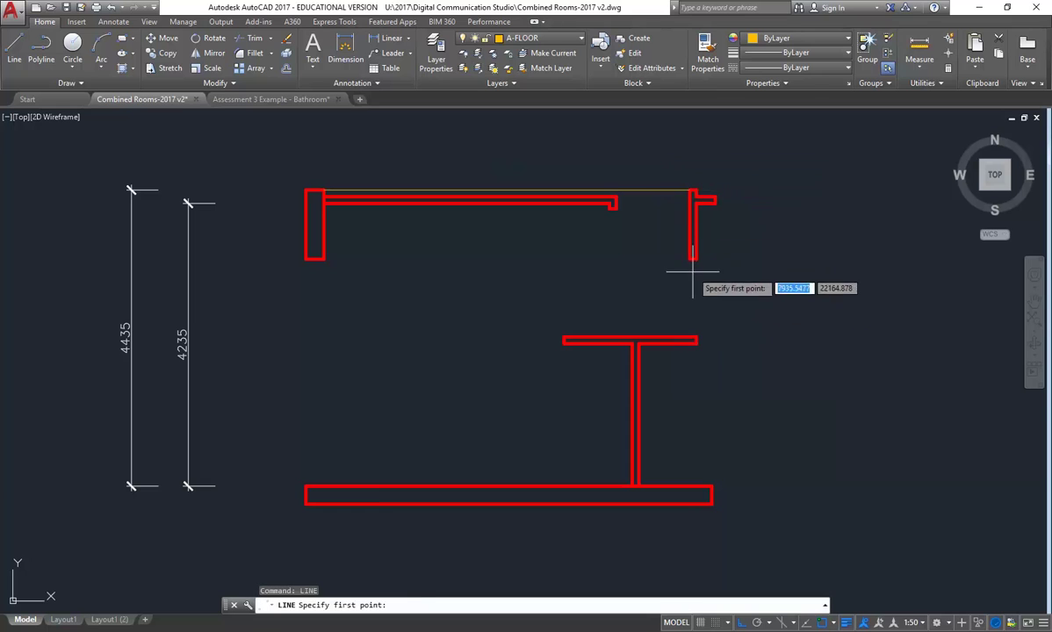
pyautogui.click(694, 258)
pyautogui.click(695, 338)
pyautogui.rightClick(574, 268)
pyautogui.click(584, 275)
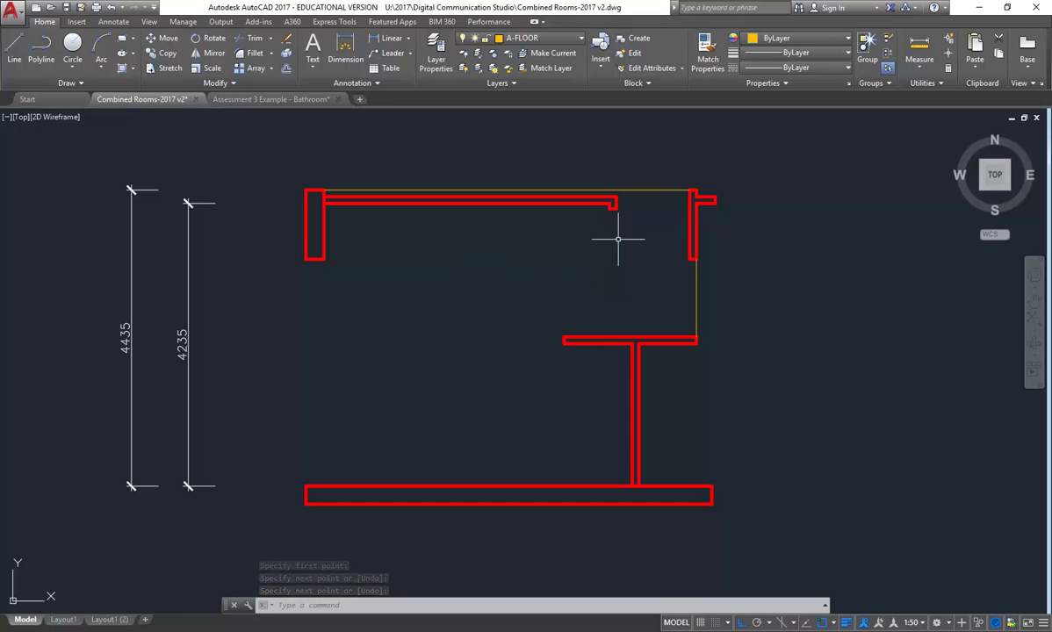
# Draw a vertical floor line from the nib's lower right corner down to the partition's upper face.
pyautogui.rightClick(604, 211)
pyautogui.click(619, 219)
pyautogui.scroll(2, 579, 230)
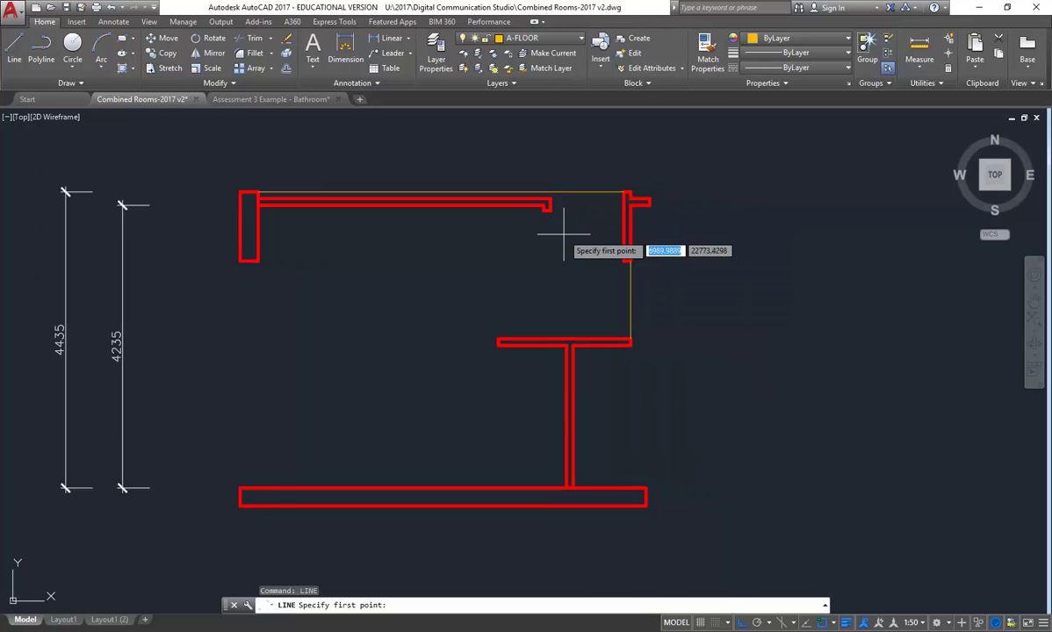
pyautogui.click(542, 195)
pyautogui.click(542, 402)
pyautogui.rightClick(499, 309)
pyautogui.click(526, 315)
# Make A-WALL-PROJ the current layer and change its layer colour to a lighter orange.
pyautogui.scroll(-4, 470, 329)
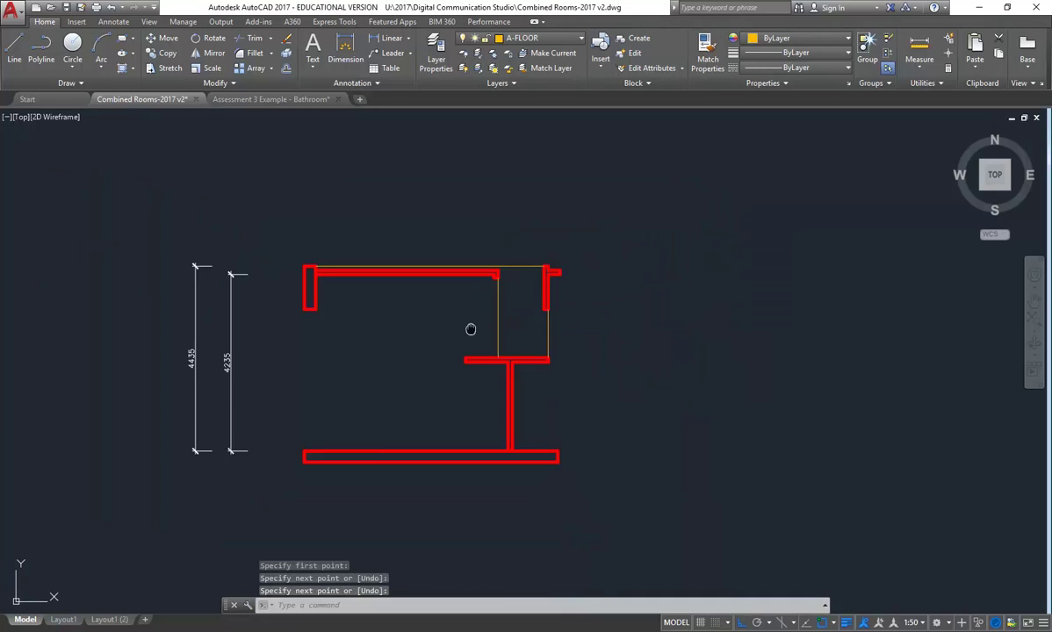
pyautogui.scroll(2, 527, 315)
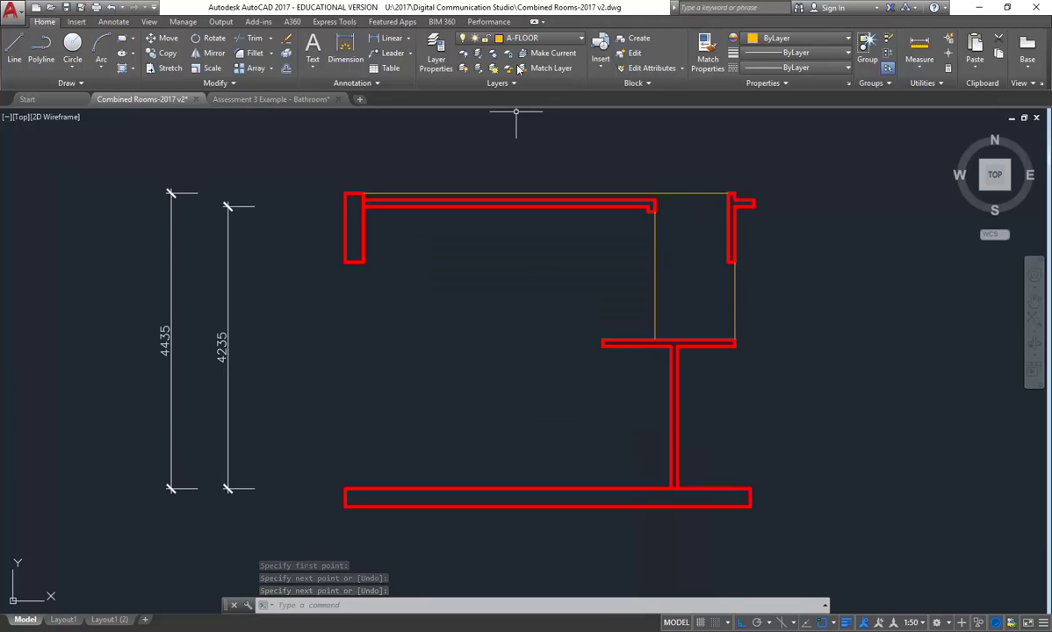
pyautogui.click(506, 37)
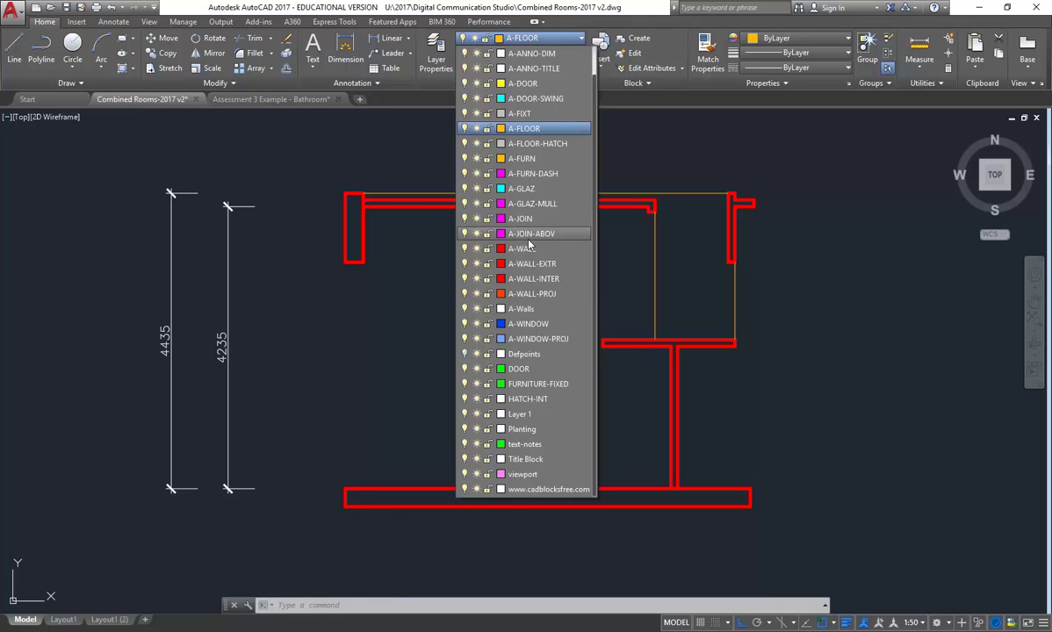
pyautogui.click(532, 294)
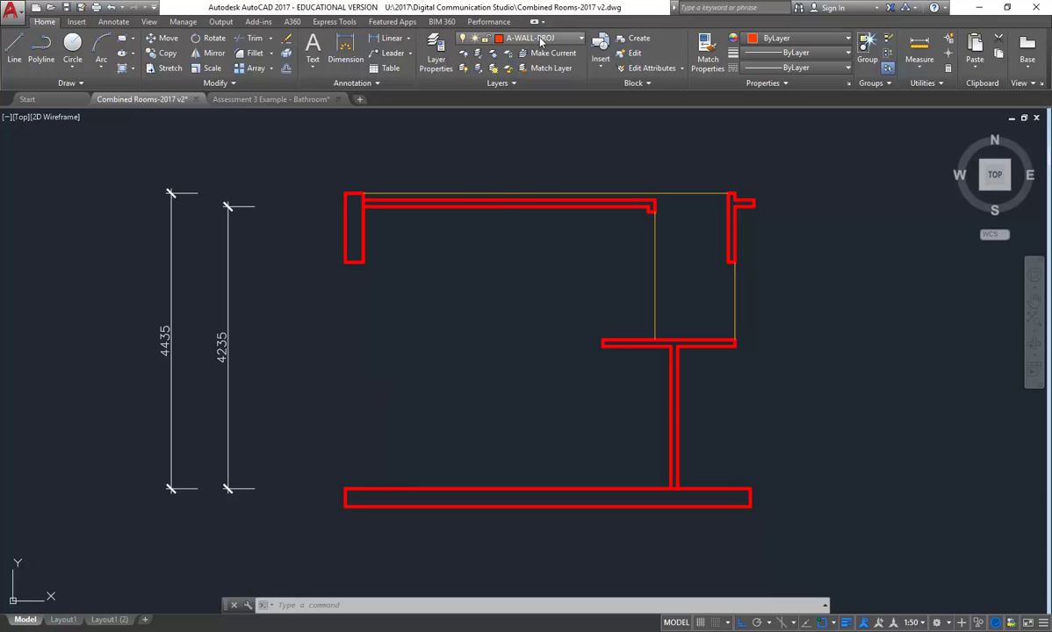
pyautogui.click(435, 55)
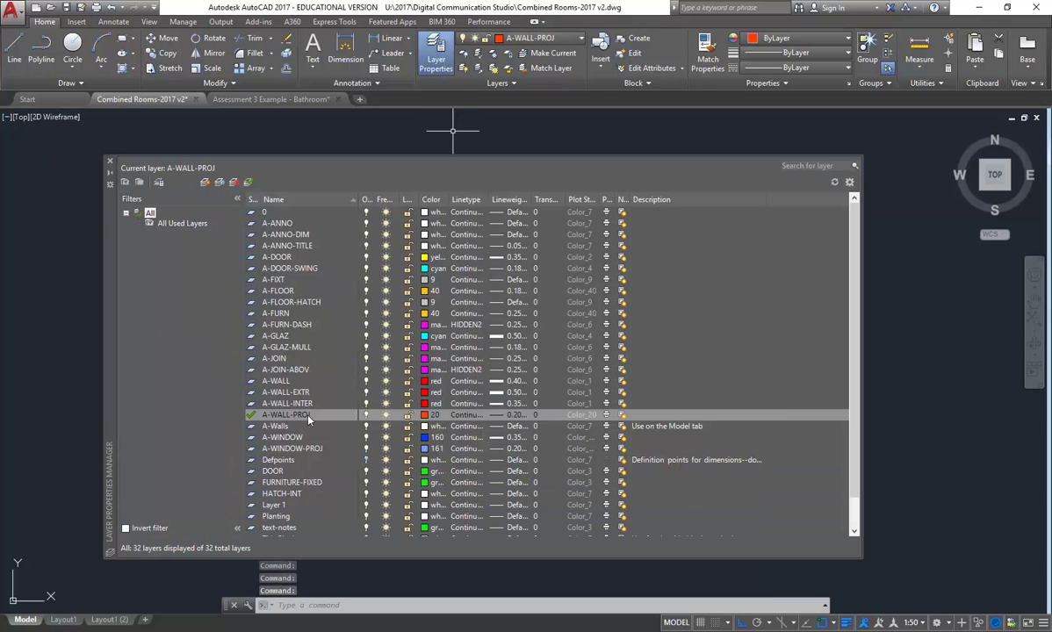
pyautogui.click(426, 416)
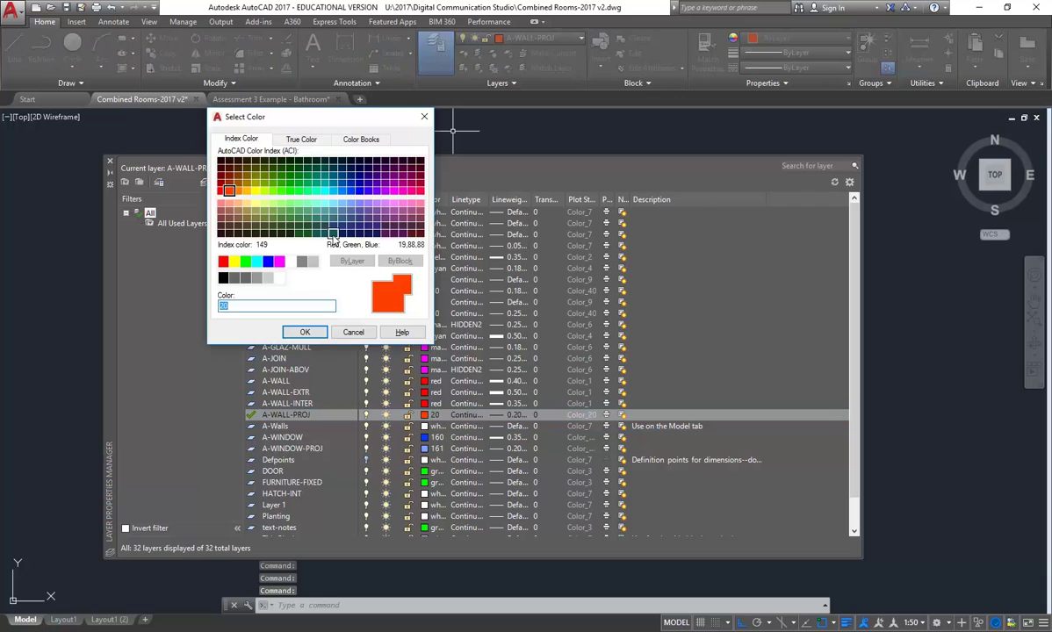
pyautogui.click(302, 331)
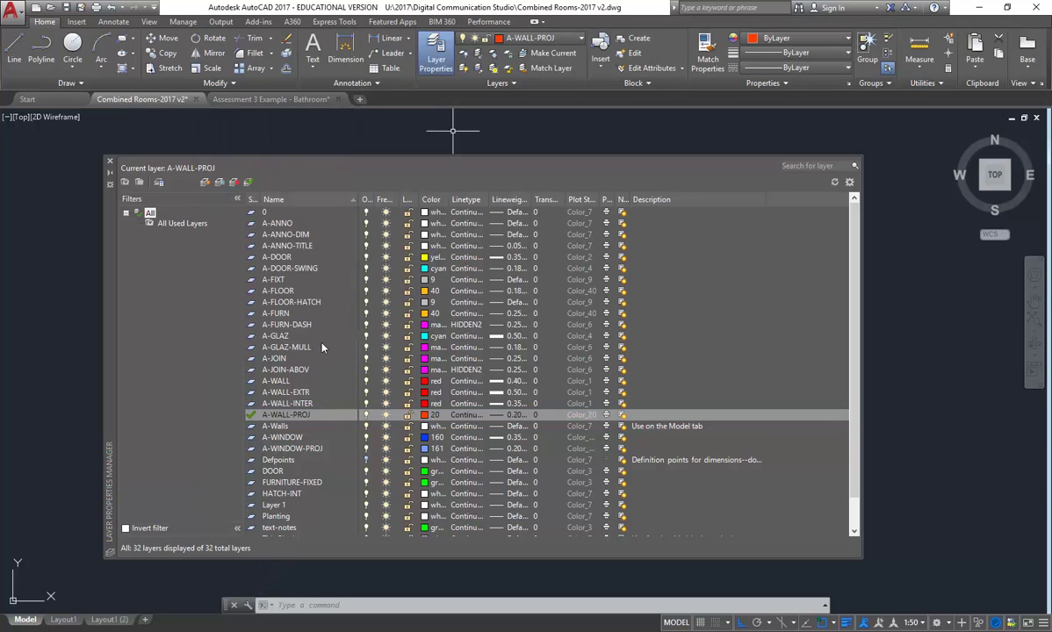
pyautogui.click(109, 162)
# Draw two vertical lines joining the upper-left wall's lower corners to the bottom wall's upper face.
pyautogui.click(14, 53)
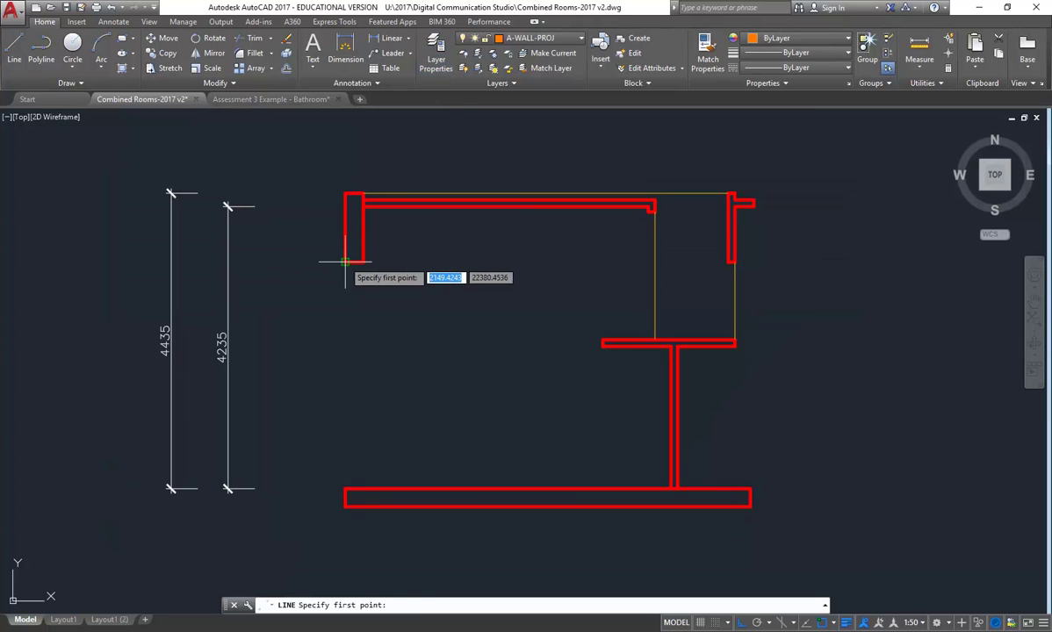
pyautogui.click(345, 261)
pyautogui.rightClick(392, 364)
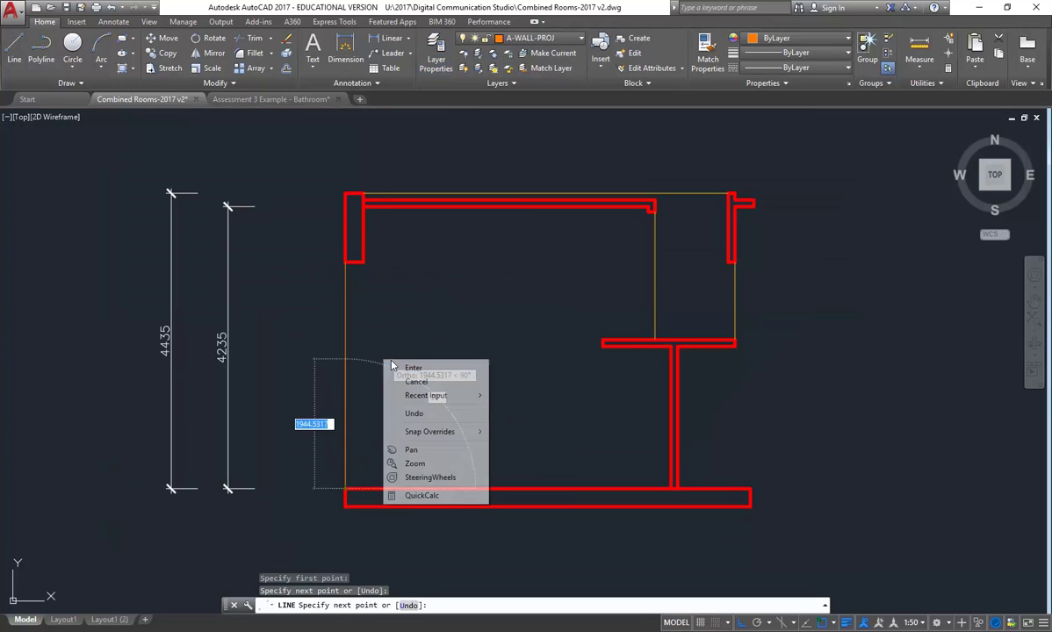
pyautogui.click(393, 367)
pyautogui.click(14, 53)
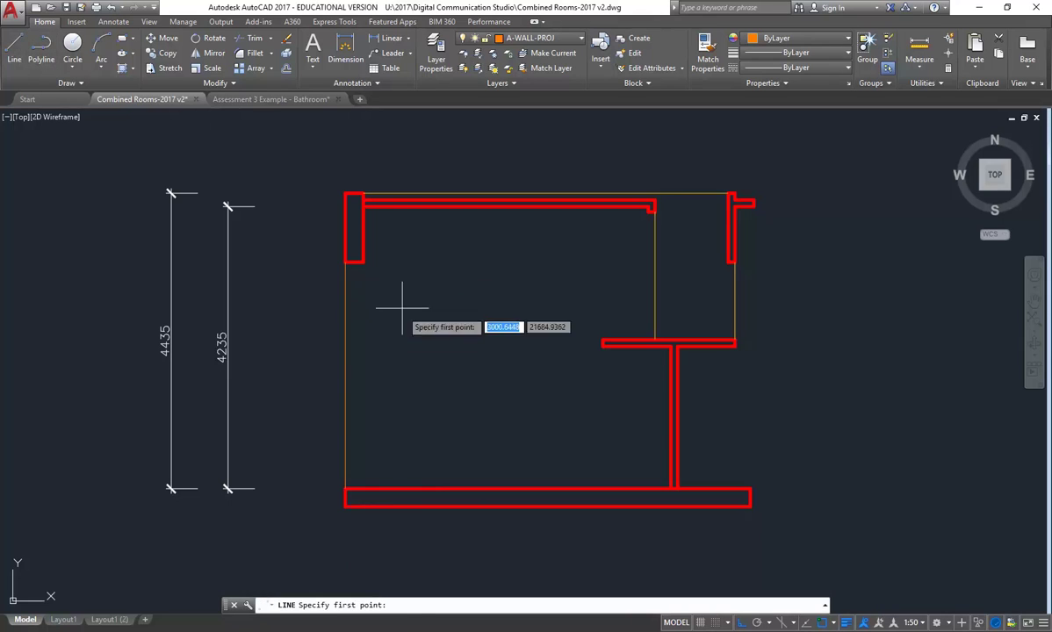
pyautogui.click(362, 488)
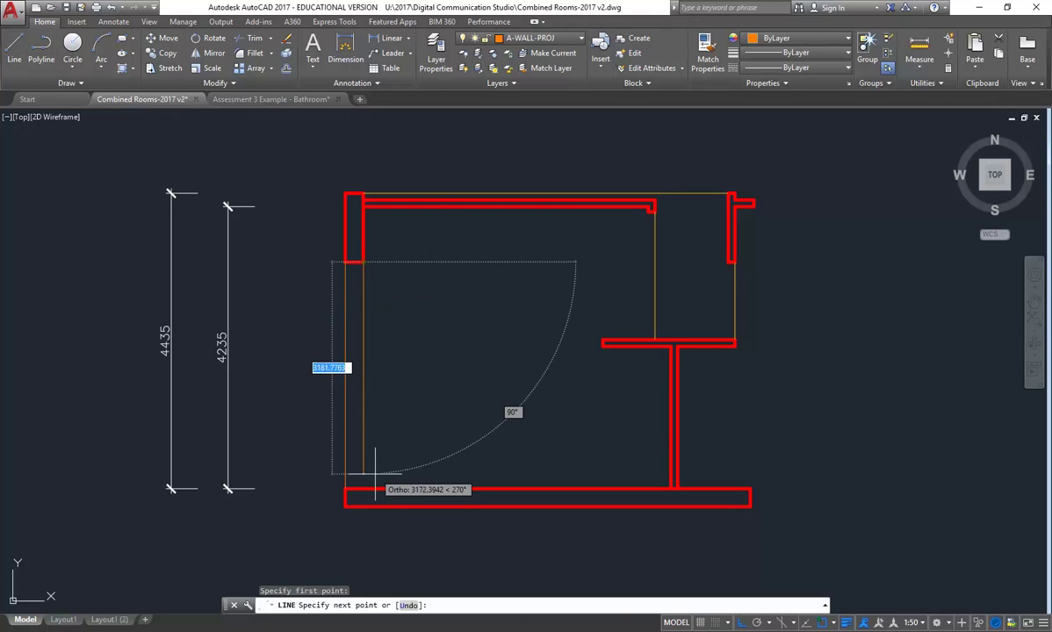
pyautogui.rightClick(400, 319)
pyautogui.click(415, 323)
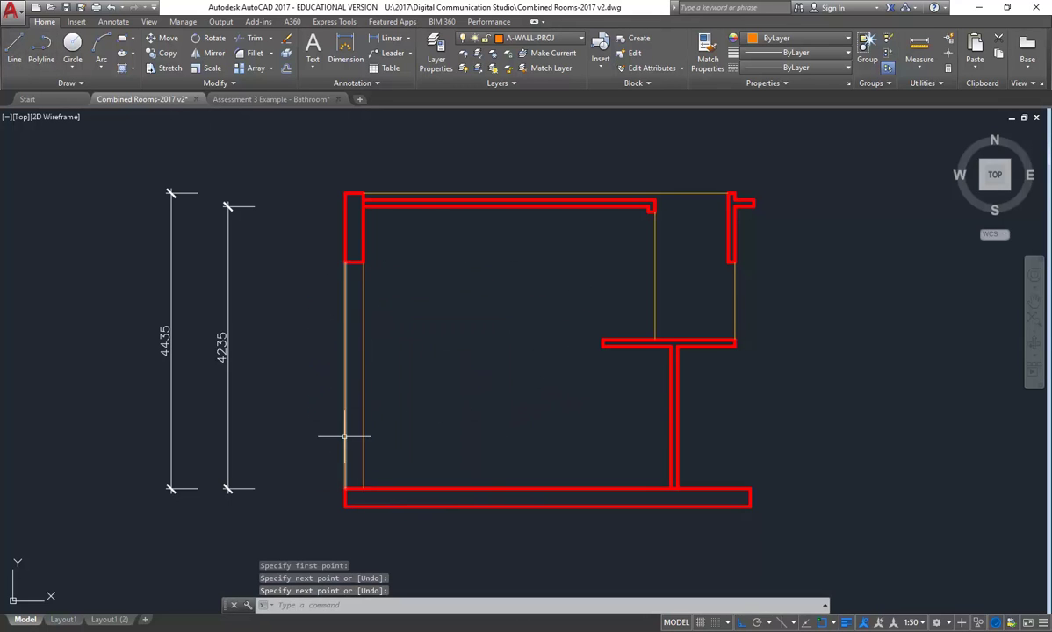
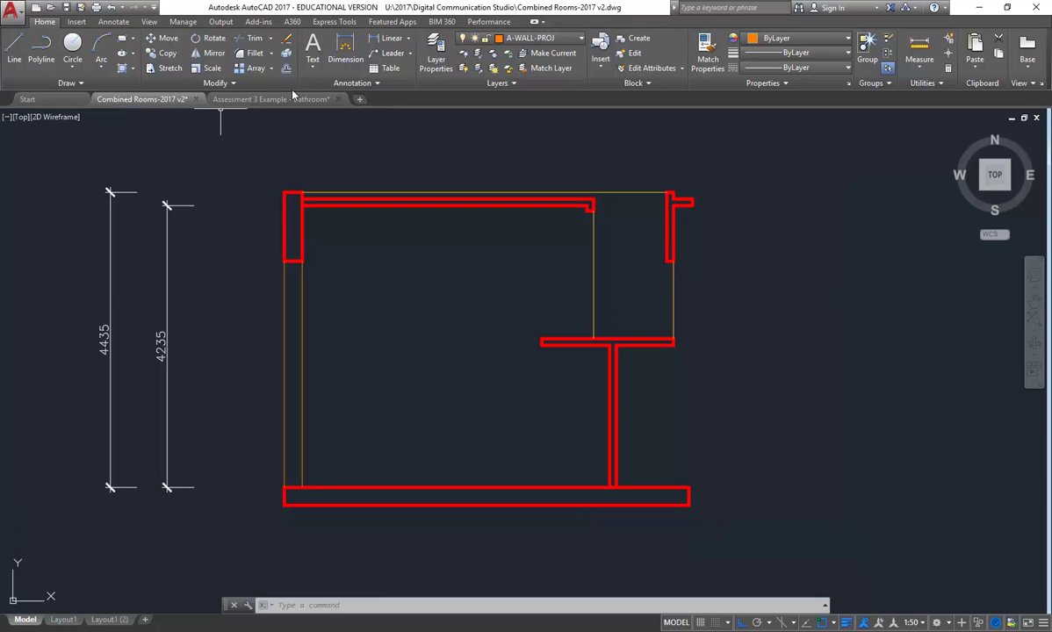
# Start inserting a block from a drawing file and browse to EDU_DC_InteriorDesign, Digital Communication Studio, AutoCAD Resources.
pyautogui.click(601, 52)
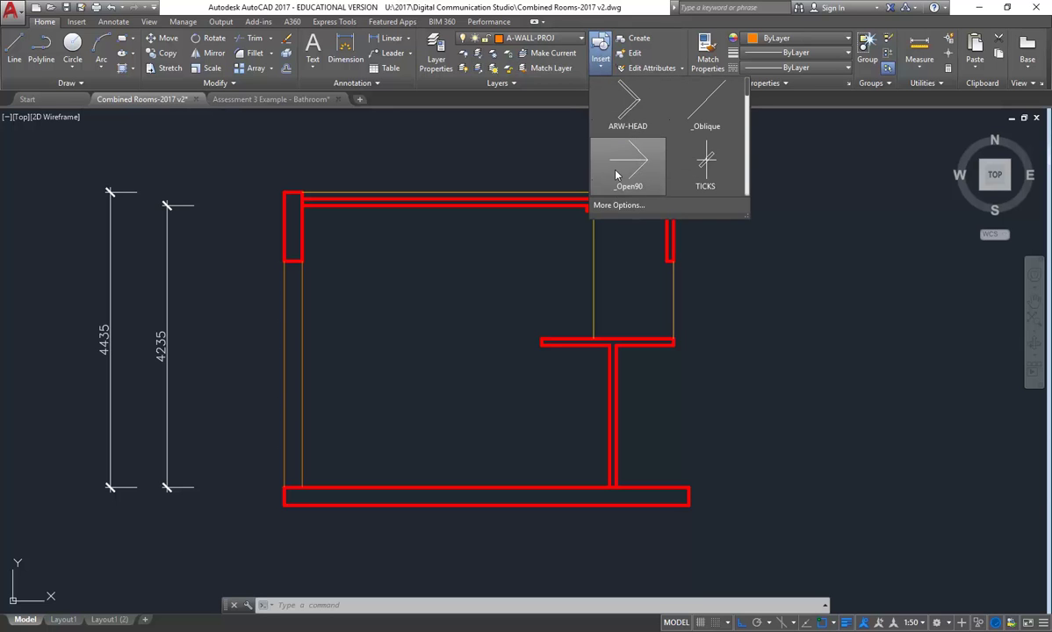
pyautogui.click(628, 205)
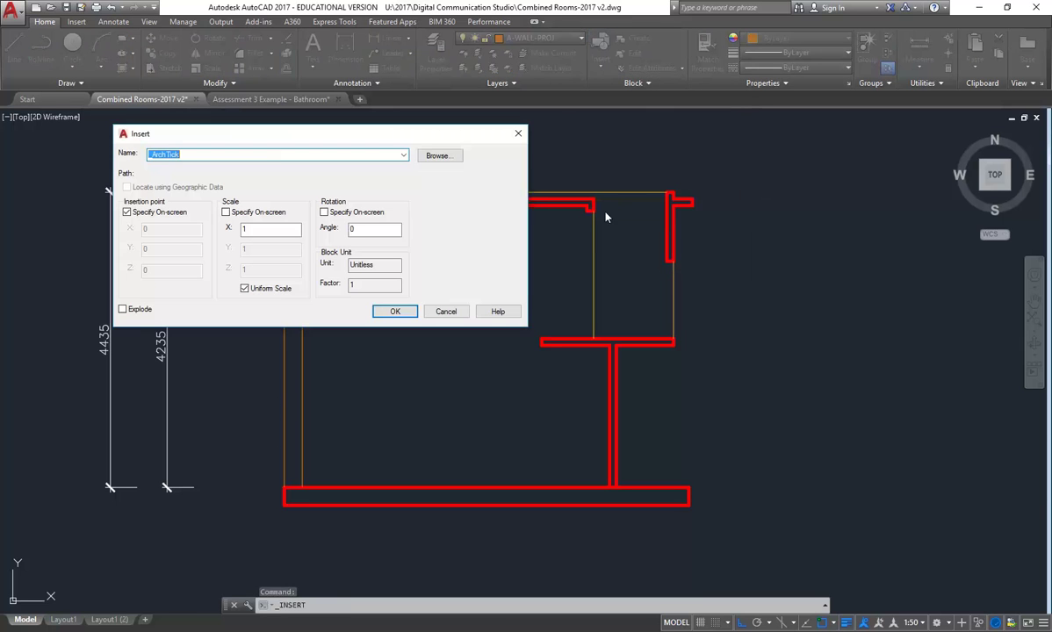
pyautogui.click(439, 156)
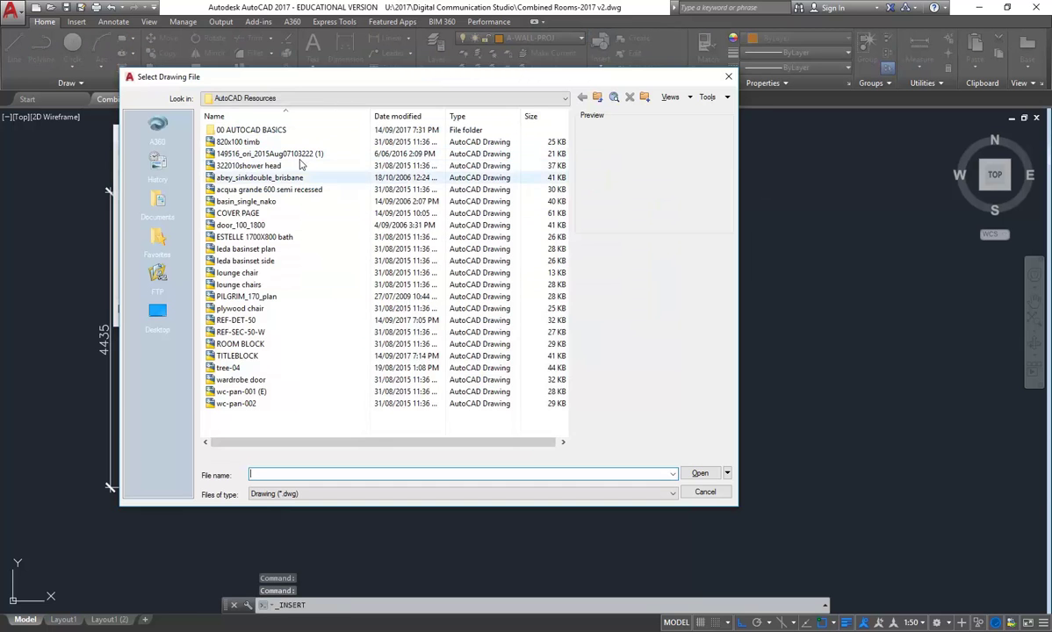
pyautogui.click(246, 142)
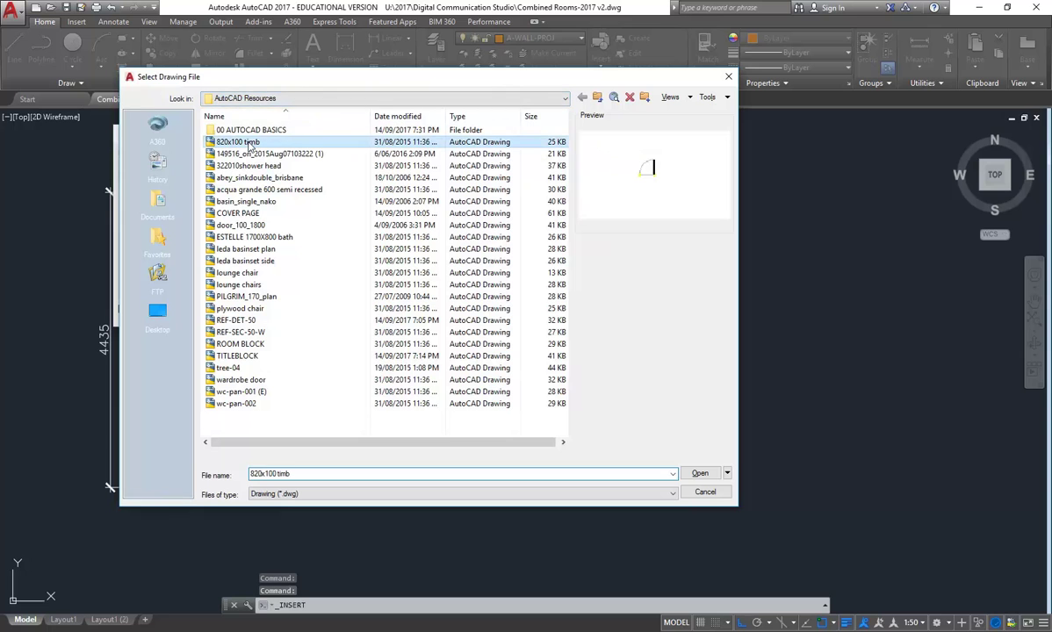
pyautogui.click(317, 101)
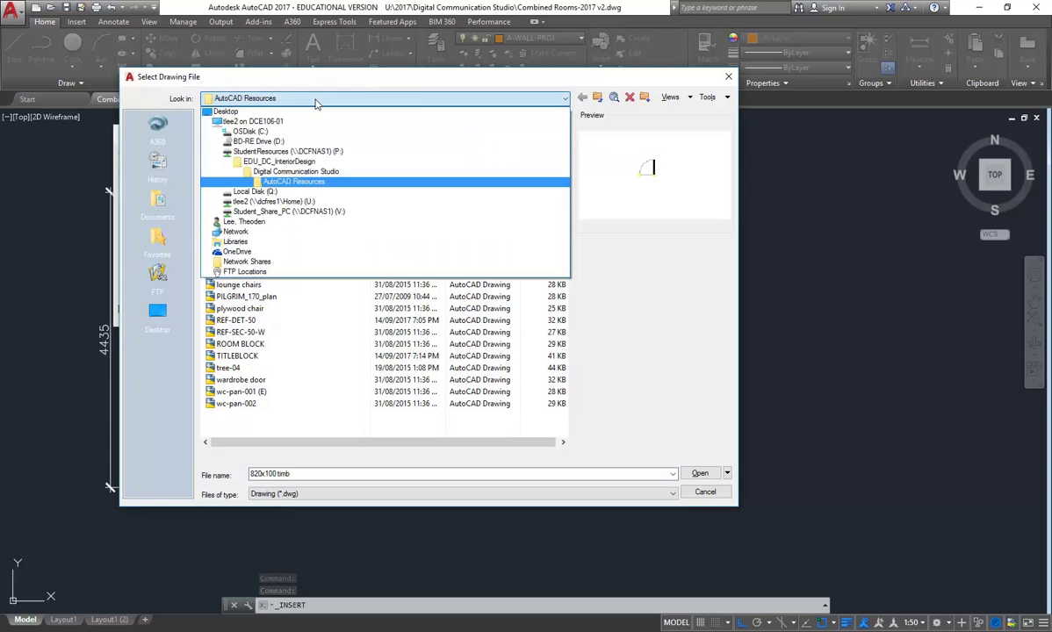
pyautogui.click(295, 154)
pyautogui.doubleClick(268, 212)
pyautogui.click(263, 371)
pyautogui.scroll(-2, 263, 376)
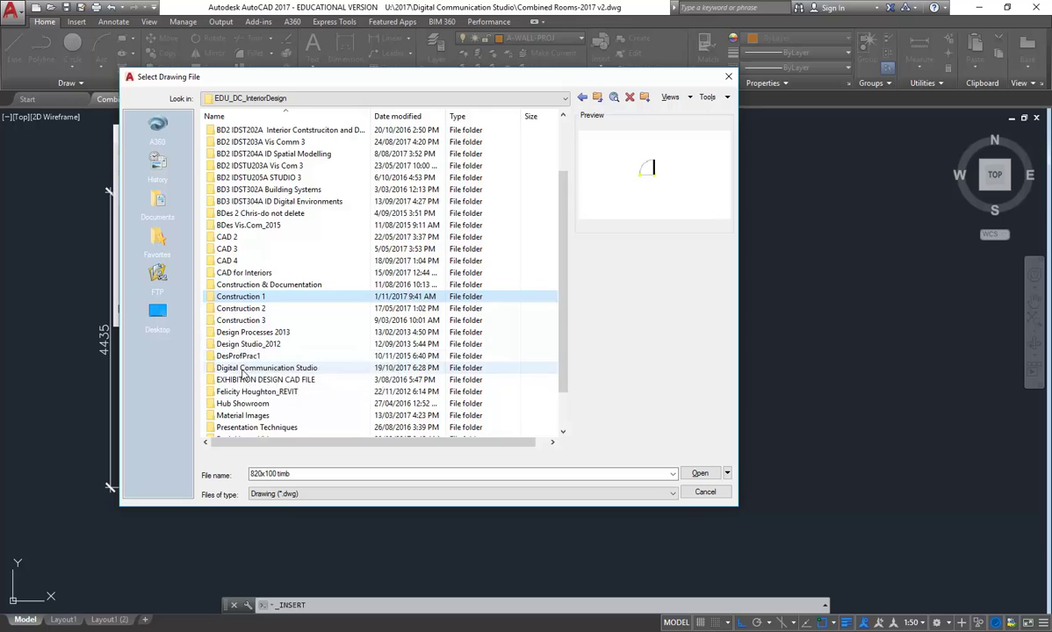
pyautogui.doubleClick(244, 370)
pyautogui.doubleClick(243, 166)
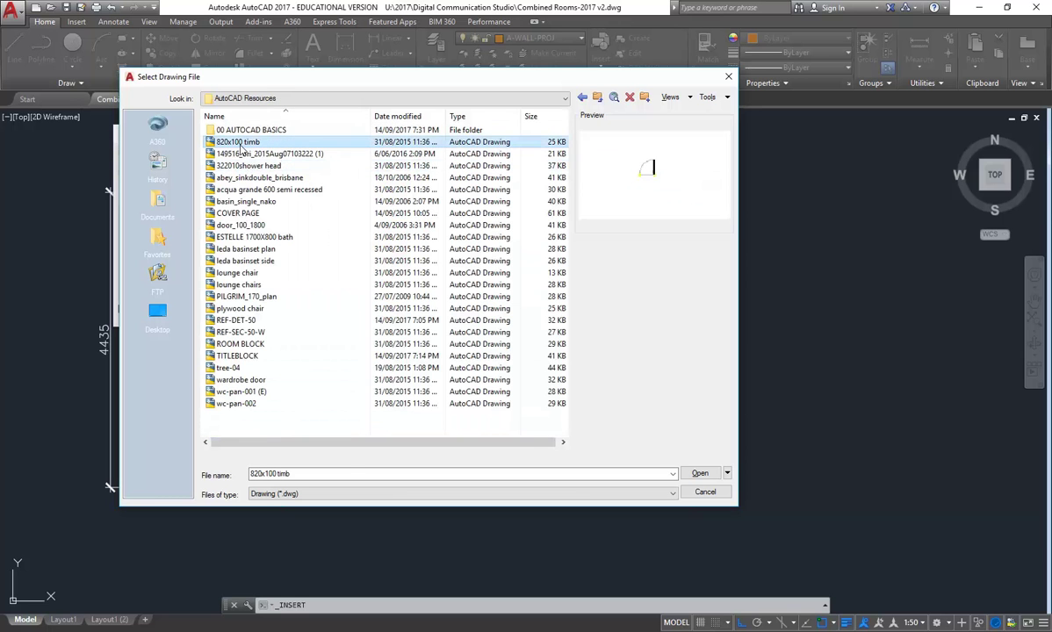
# Preview the block drawings in the AutoCAD Resources folder one by one, from 820x100 timb down to wc-pan-002.
pyautogui.press('Down')
pyautogui.press('Down')
pyautogui.press('Down')
pyautogui.press('Down')
pyautogui.press('Down')
pyautogui.press('Down')
pyautogui.press('Down')
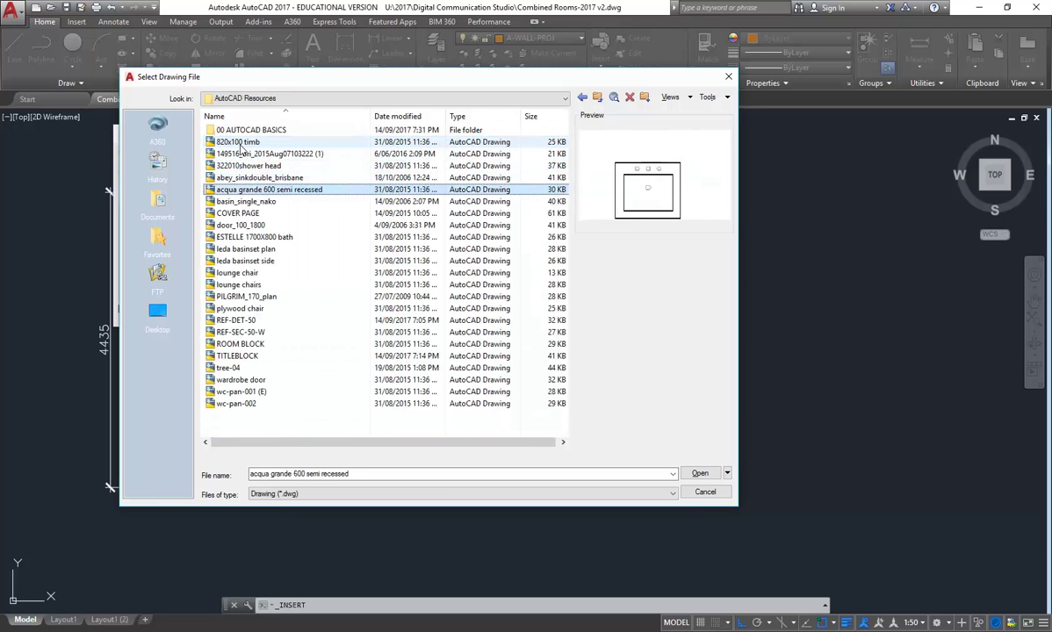
pyautogui.press('Down')
pyautogui.press('Down')
pyautogui.press('Down')
pyautogui.press('Down')
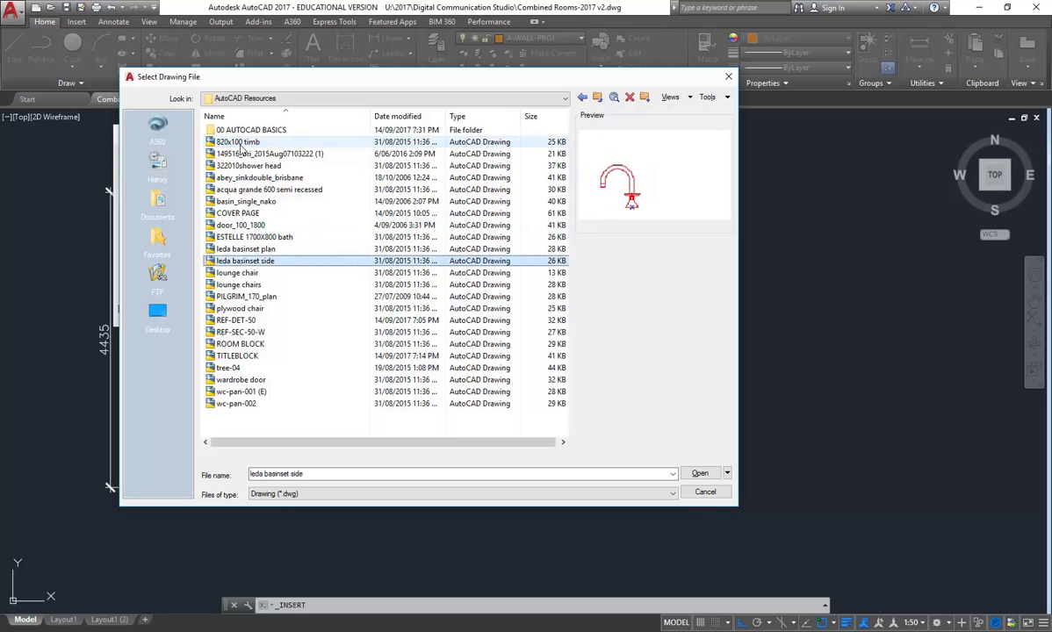
pyautogui.press('Down')
pyautogui.press('Down')
pyautogui.press('Down')
pyautogui.press('Down')
pyautogui.press('Down')
pyautogui.press('Down')
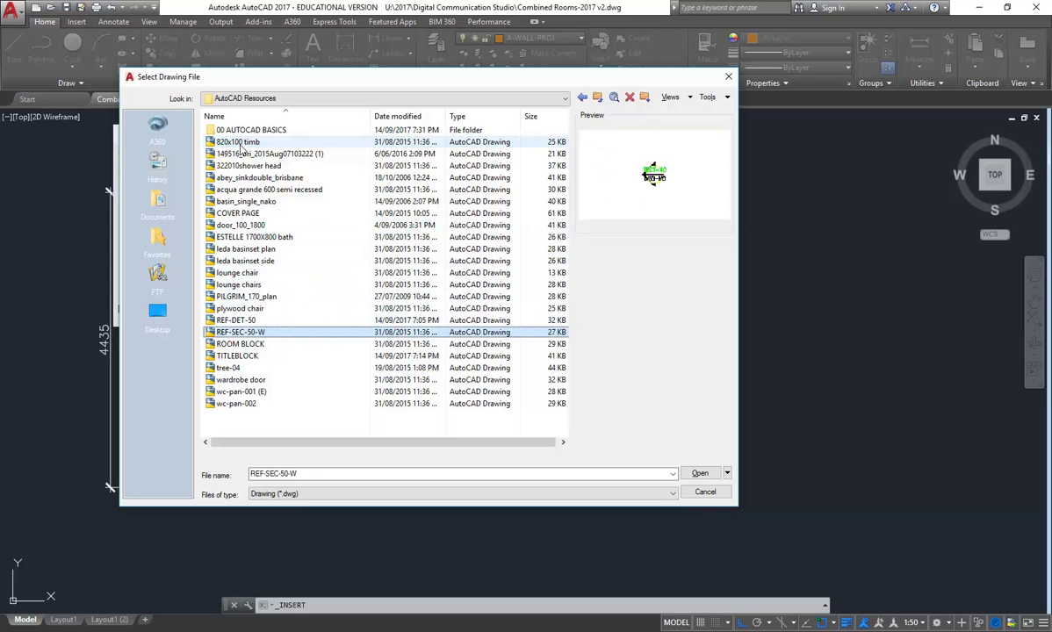
pyautogui.press('Down')
pyautogui.press('Down')
pyautogui.press('Down')
pyautogui.press('Down')
pyautogui.press('Down')
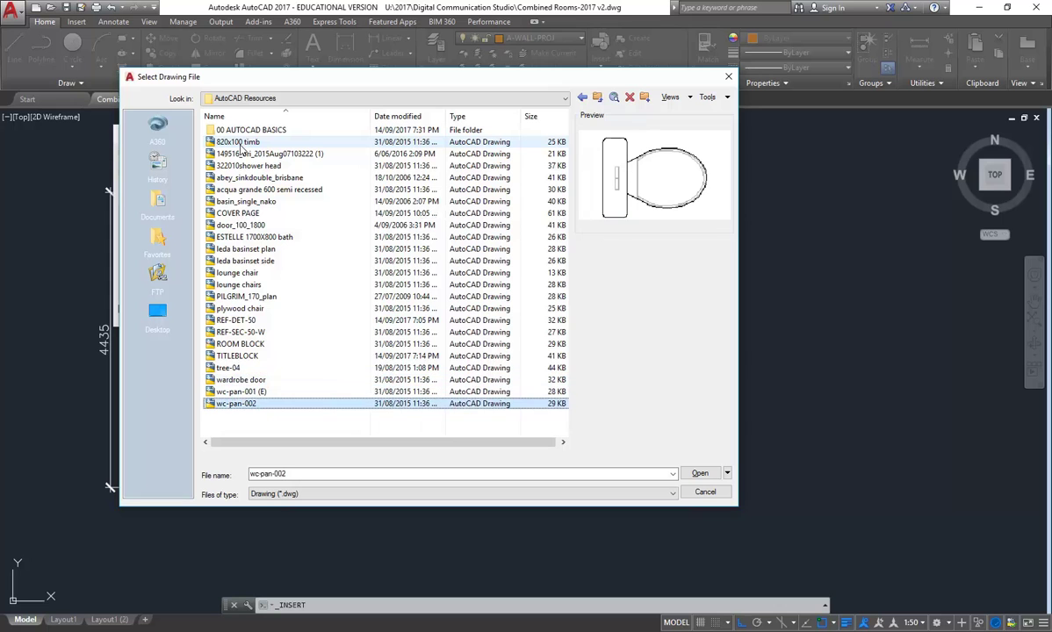
pyautogui.press('Up')
pyautogui.press('Up')
pyautogui.press('Down')
pyautogui.press('Up')
pyautogui.press('Up')
pyautogui.press('Up')
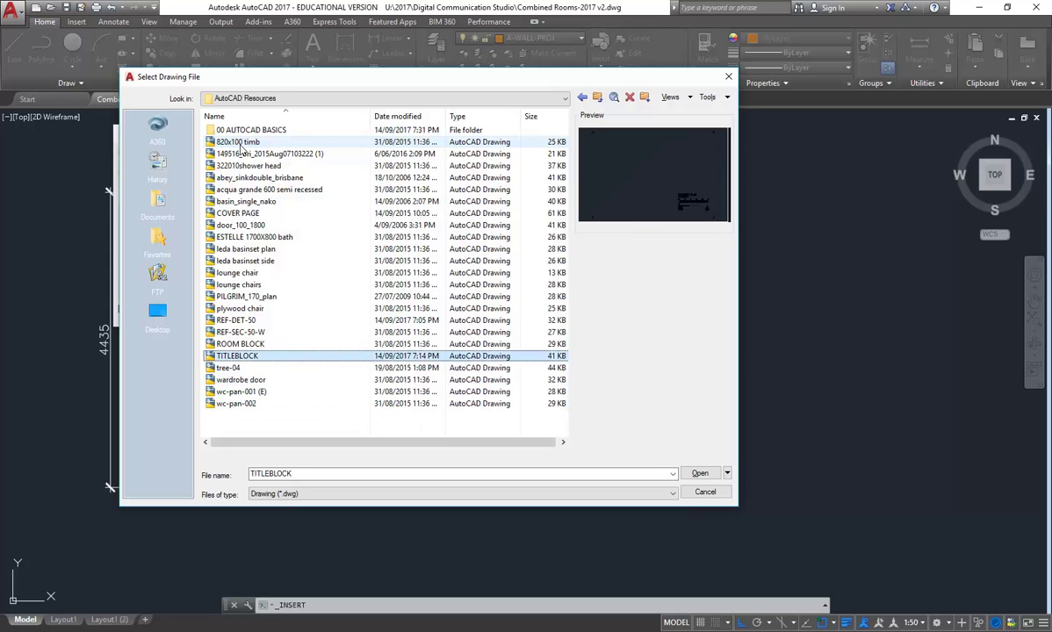
pyautogui.press('Down')
pyautogui.press('Down')
pyautogui.press('Down')
pyautogui.press('Down')
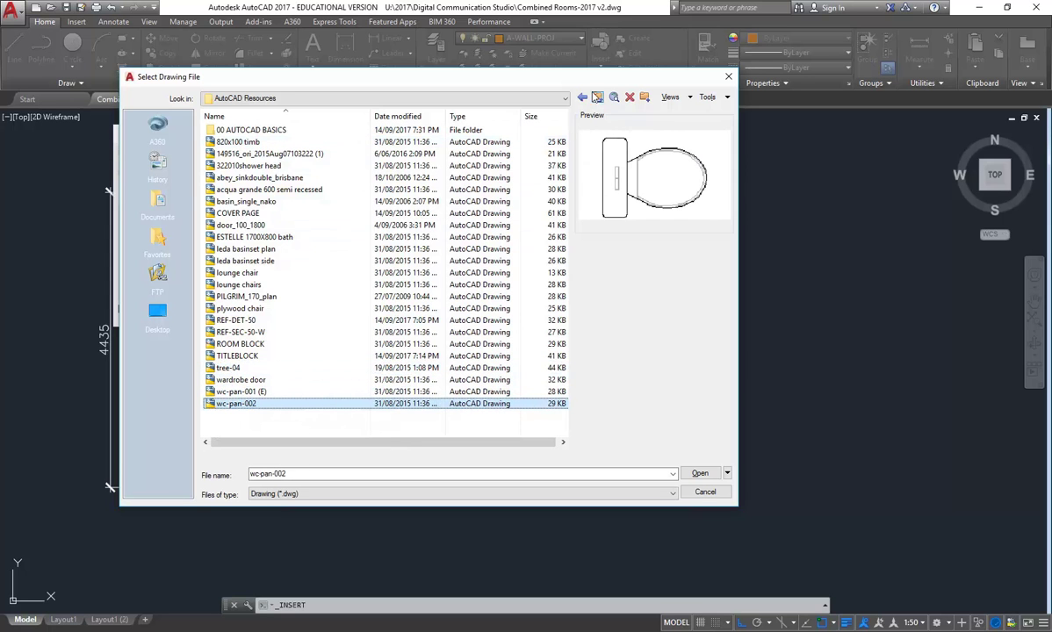
# Browse to the wc pans folder through EDU_DC_InteriorDesign, AutoCAD Library, Blocks_2D and bathroom, previewing the WC drawing on the way.
pyautogui.click(598, 99)
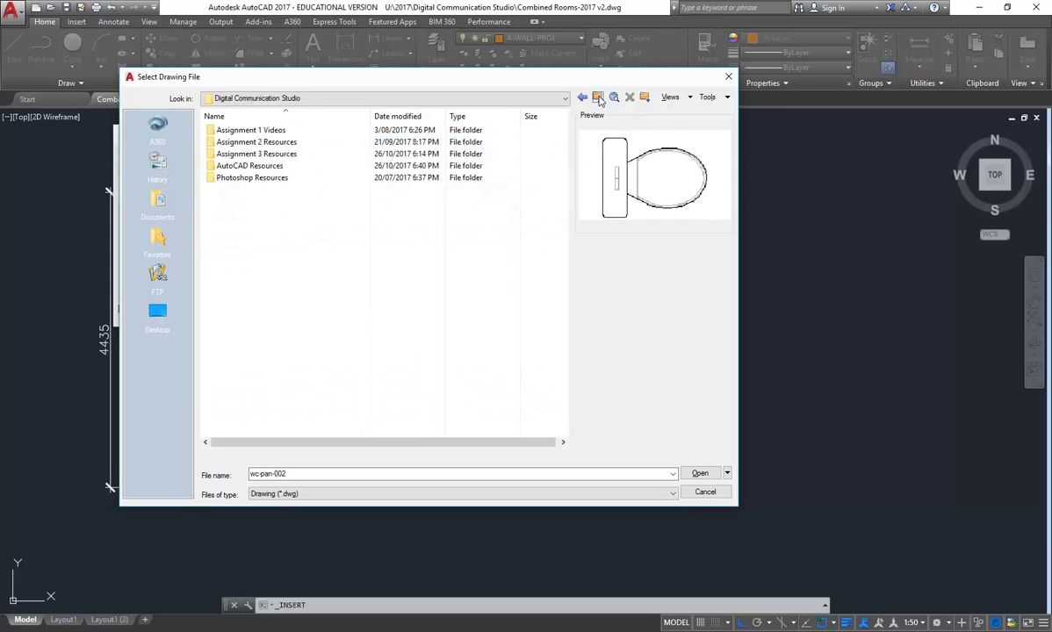
pyautogui.click(536, 99)
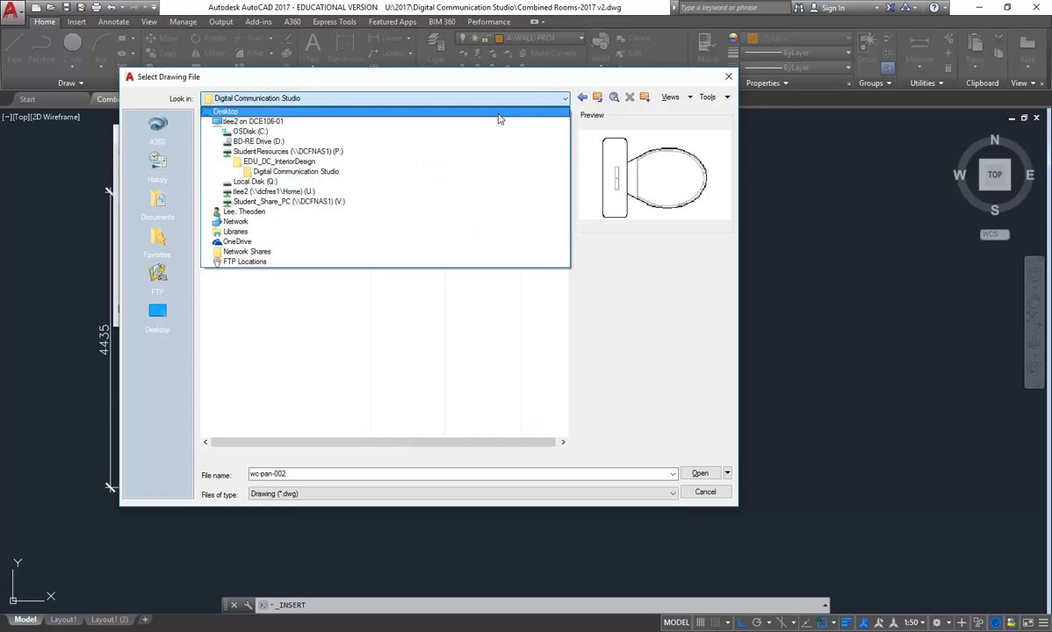
pyautogui.click(310, 152)
pyautogui.doubleClick(257, 215)
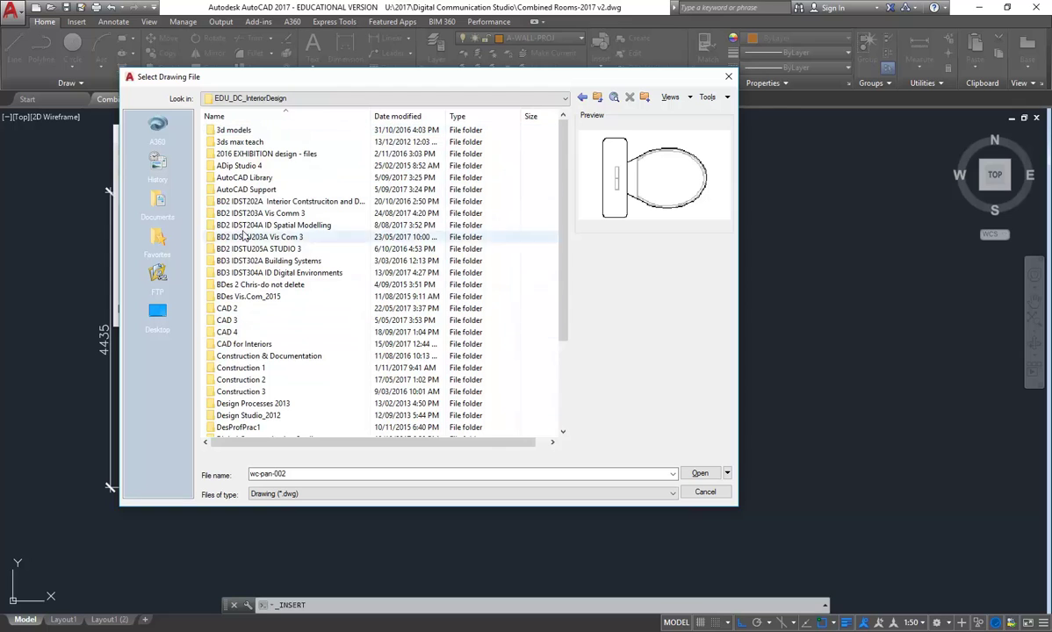
pyautogui.doubleClick(245, 179)
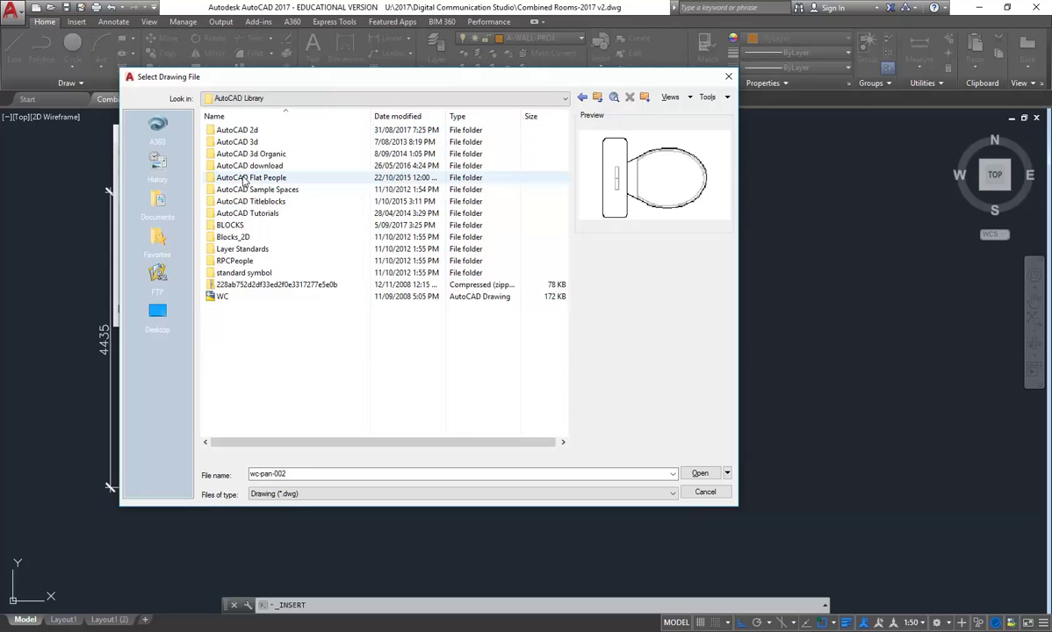
pyautogui.click(222, 296)
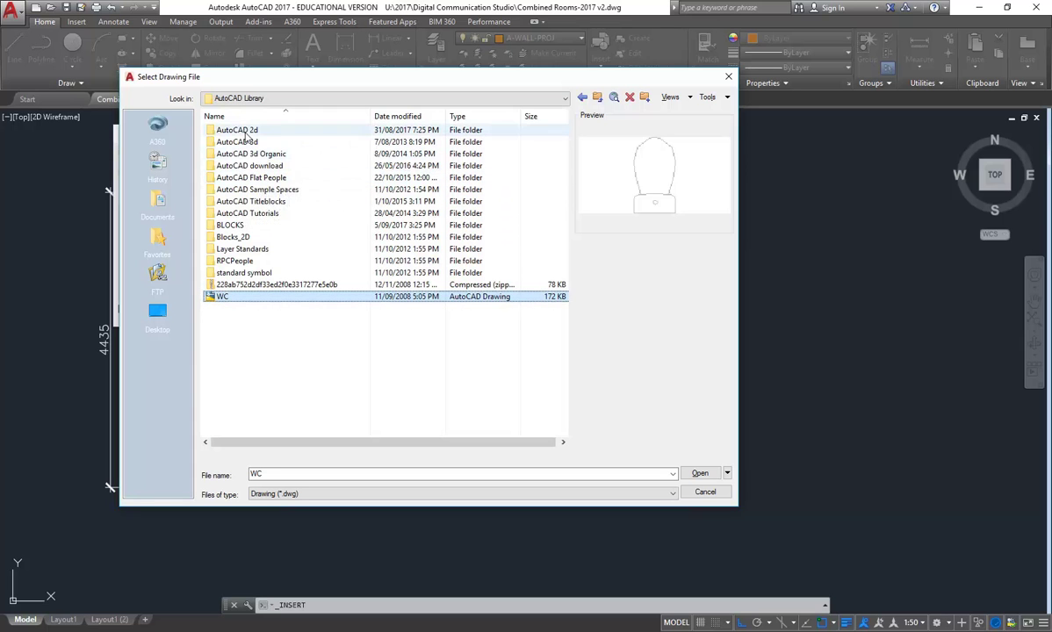
pyautogui.doubleClick(246, 237)
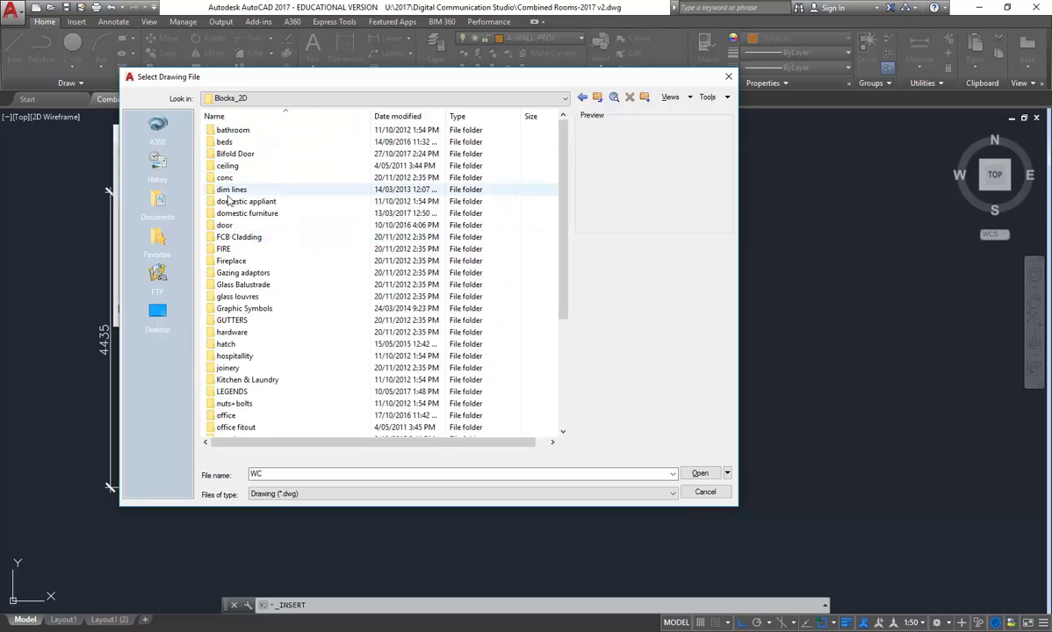
pyautogui.click(243, 133)
pyautogui.doubleClick(243, 133)
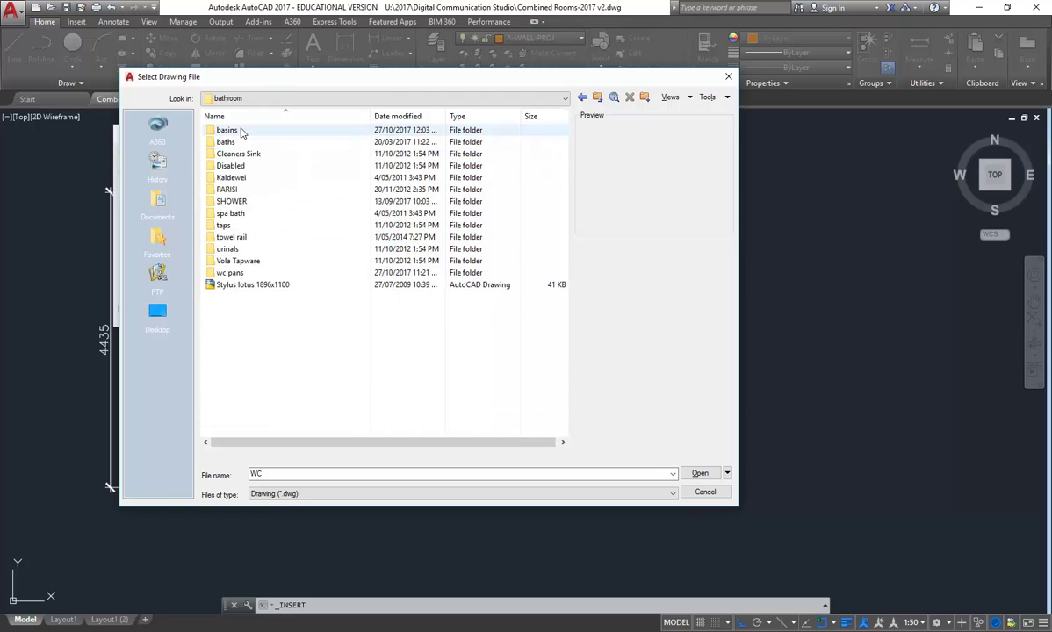
pyautogui.doubleClick(236, 271)
# Preview the toilet drawings in the wc pans folder, comparing the DURAVIT plan with the wc-pan variants.
pyautogui.click(239, 144)
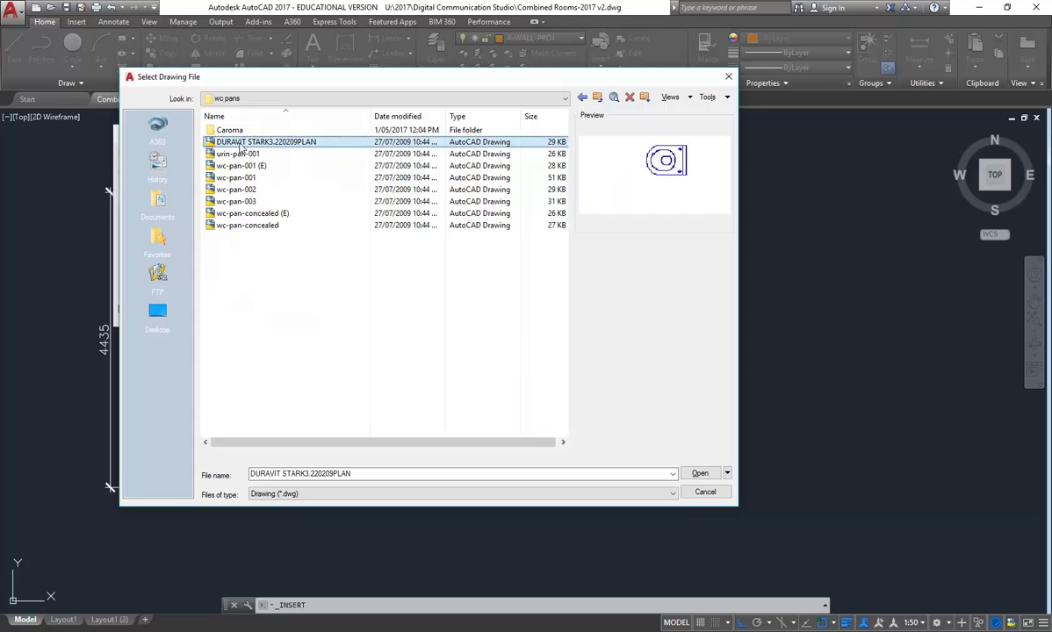
pyautogui.press('Down')
pyautogui.press('Down')
pyautogui.press('Down')
pyautogui.press('Down')
pyautogui.press('Down')
pyautogui.press('Down')
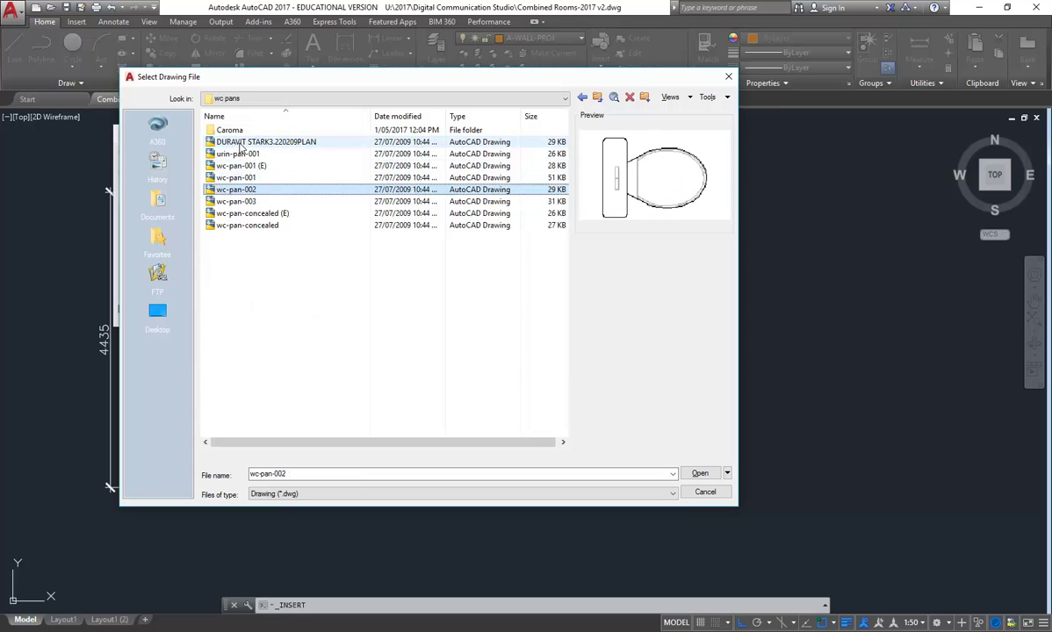
pyautogui.press('Down')
pyautogui.press('Up')
pyautogui.press('Up')
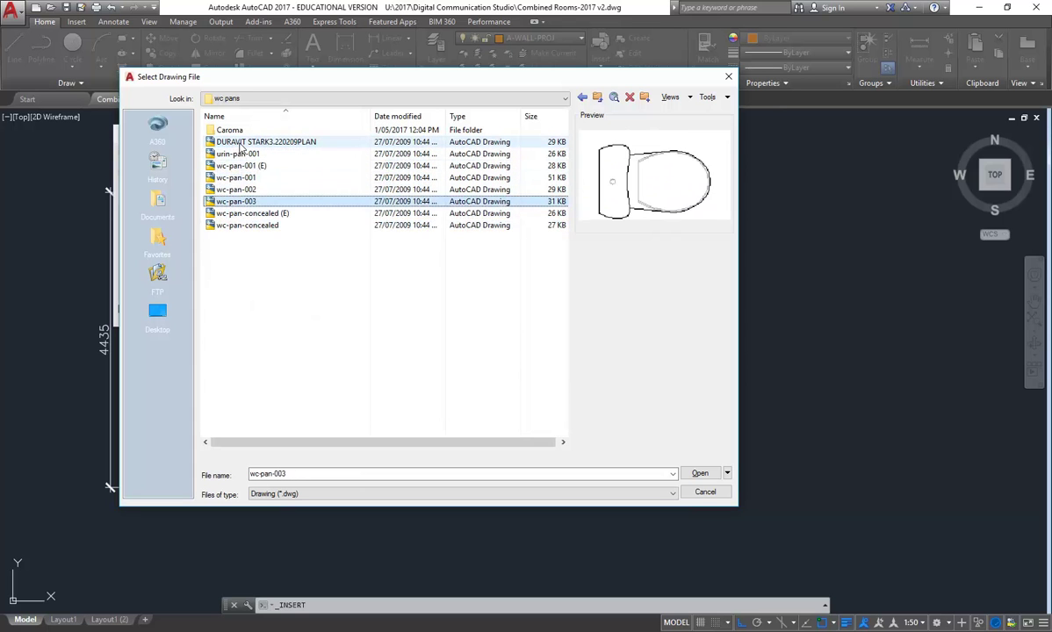
pyautogui.press('Up')
pyautogui.press('Up')
pyautogui.press('Up')
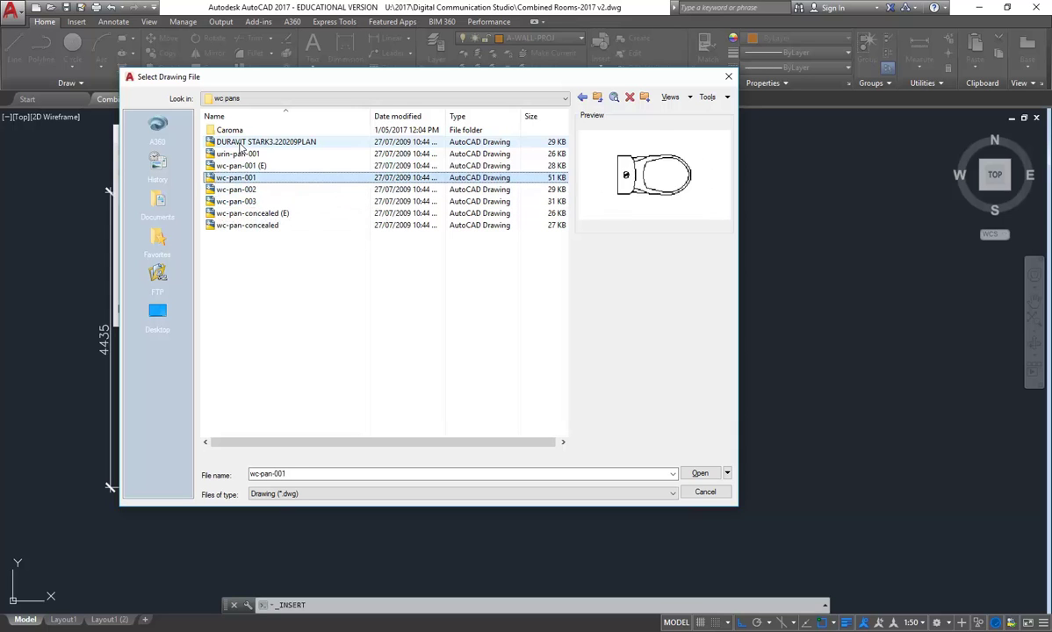
pyautogui.press('Up')
pyautogui.press('Up')
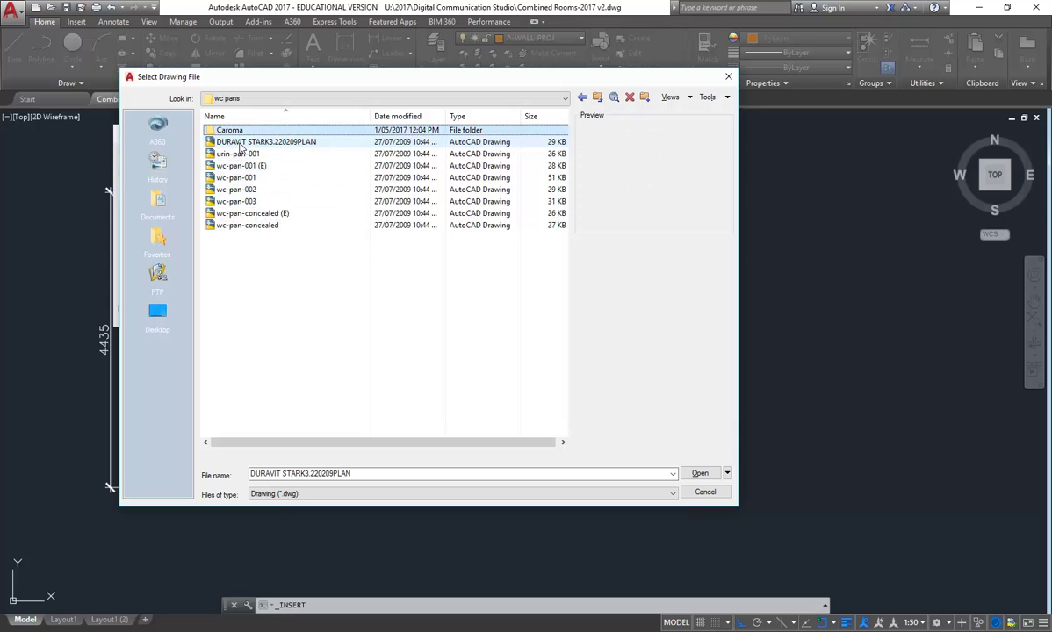
# Examine the previews of the toilet drawings in the Caroma subfolder.
pyautogui.doubleClick(237, 130)
pyautogui.press('Down')
pyautogui.press('Down')
pyautogui.press('Down')
pyautogui.press('Down')
pyautogui.press('Down')
pyautogui.press('Down')
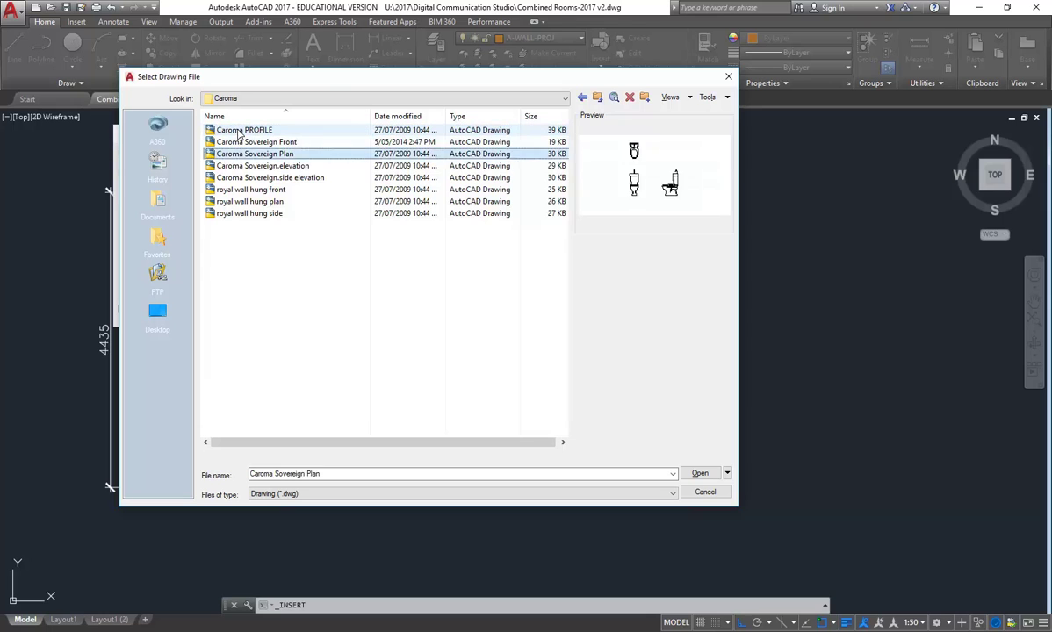
pyautogui.press('Down')
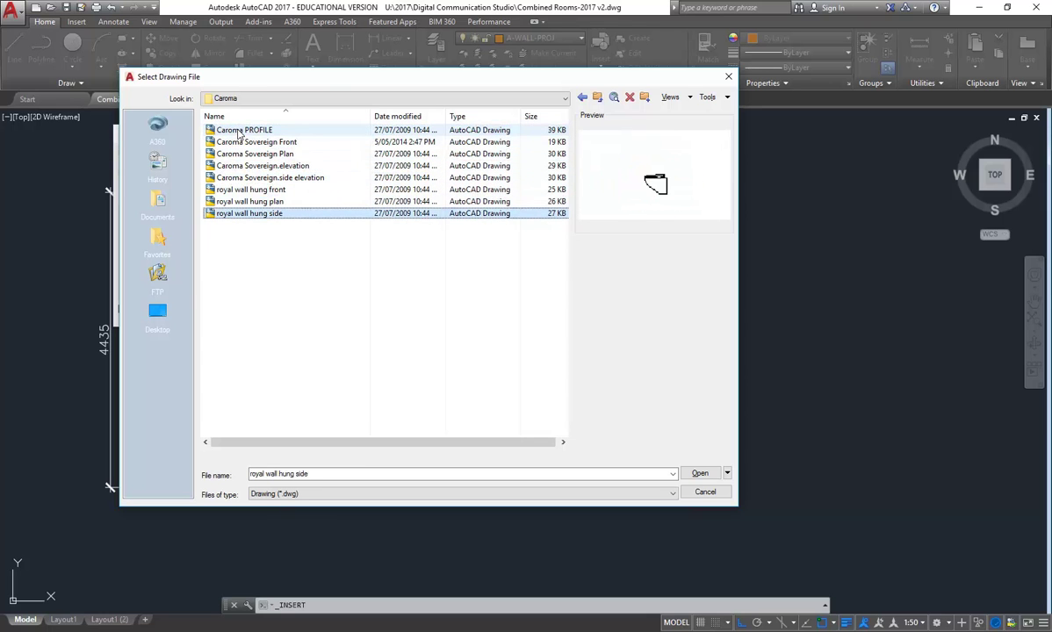
# Return to the wc pans folder and choose wc-pan-003 as the block to insert.
pyautogui.click(597, 97)
pyautogui.click(250, 154)
pyautogui.click(252, 165)
pyautogui.click(249, 190)
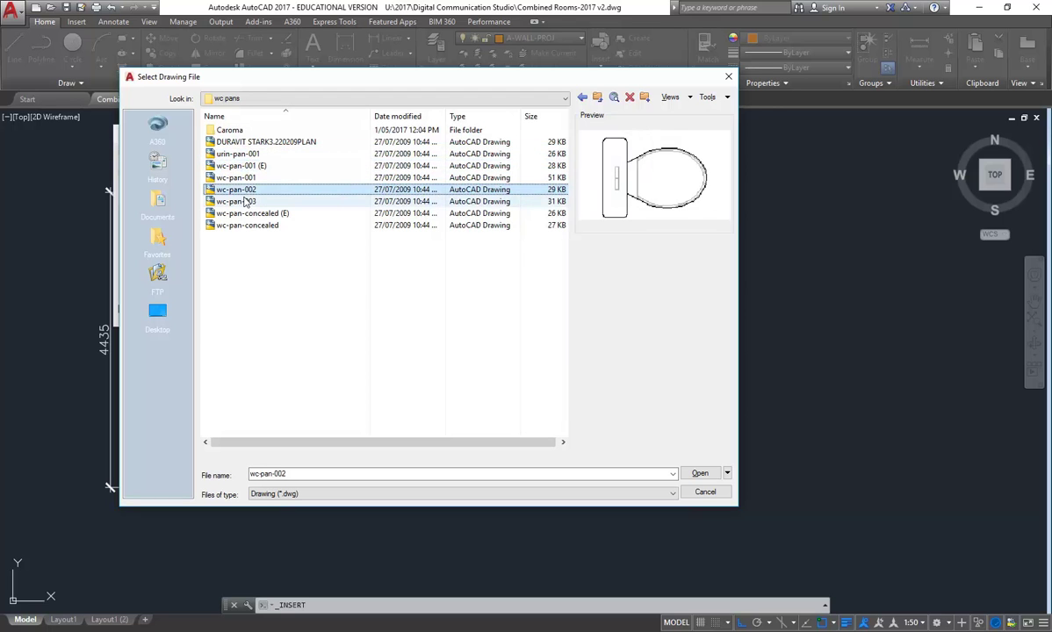
pyautogui.click(243, 203)
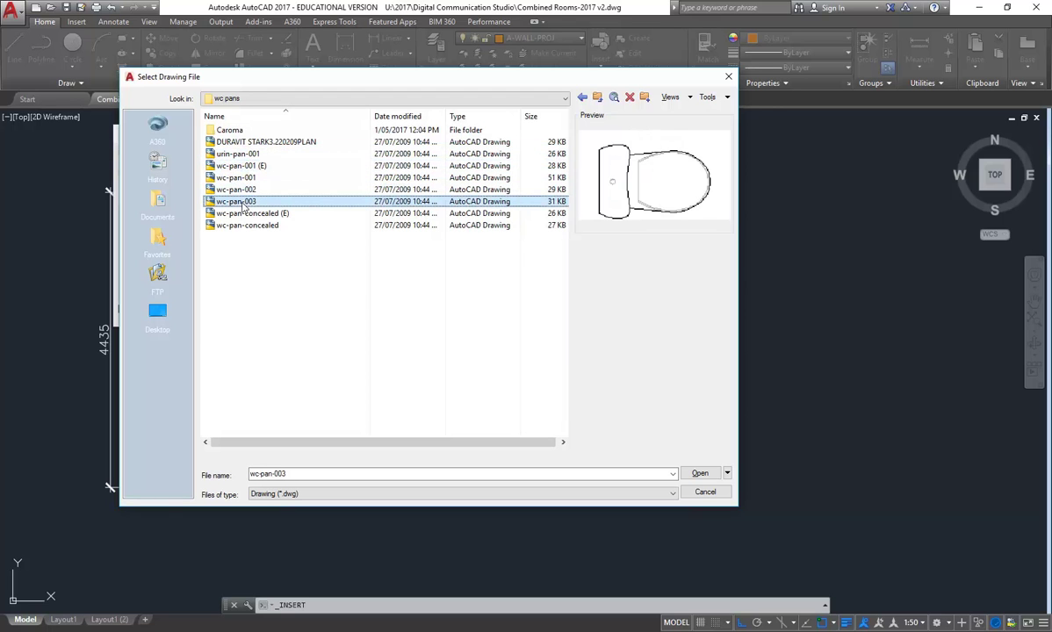
pyautogui.click(700, 473)
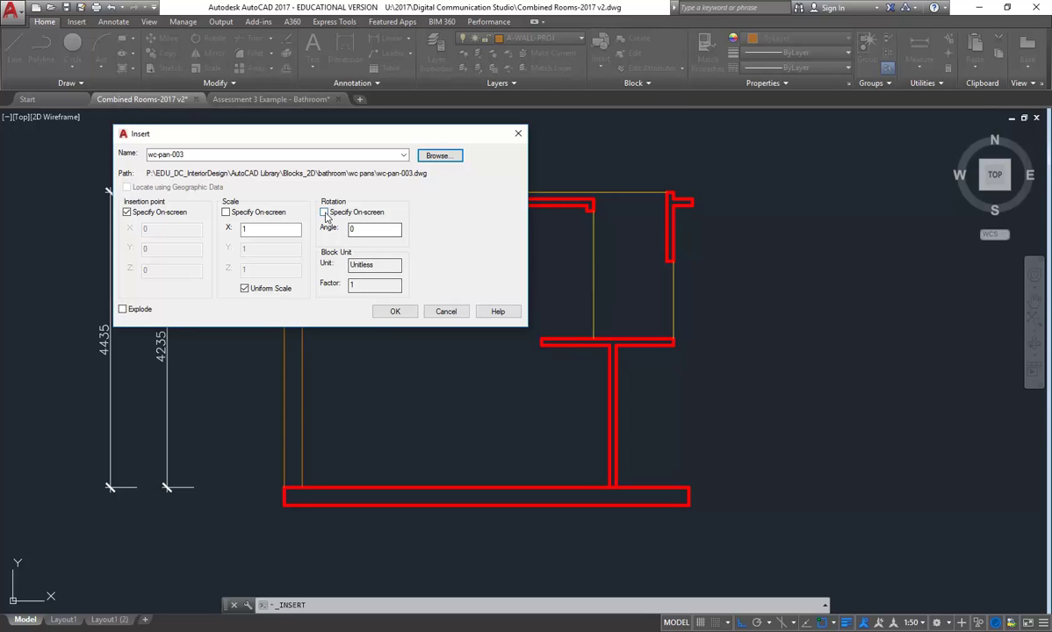
# Insert the toilet block at a nearest snap point on the bottom wall's upper face, beside the partition, rotated on screen to face up into the room.
pyautogui.click(401, 309)
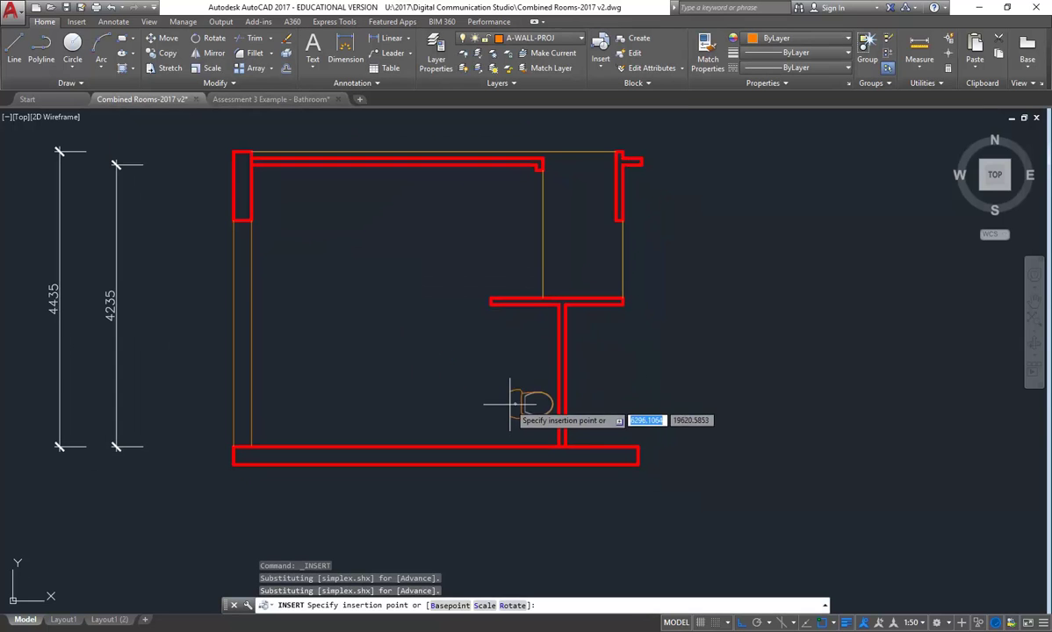
pyautogui.scroll(5, 496, 431)
pyautogui.moveTo(463, 401); pyautogui.dragTo(458, 411, button='middle')
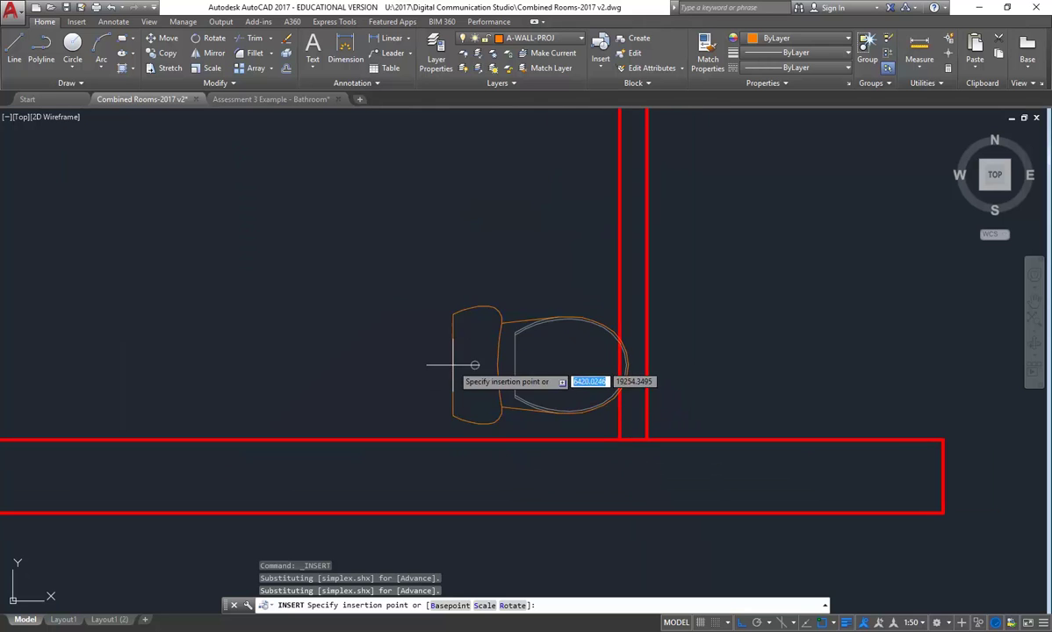
pyautogui.write('nea')
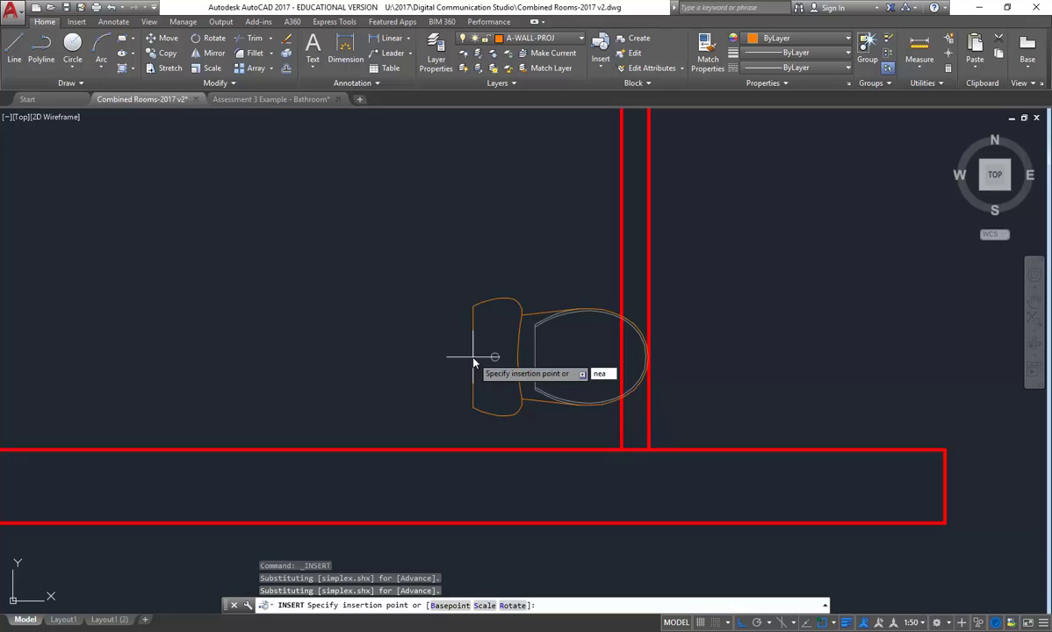
pyautogui.press('Return')
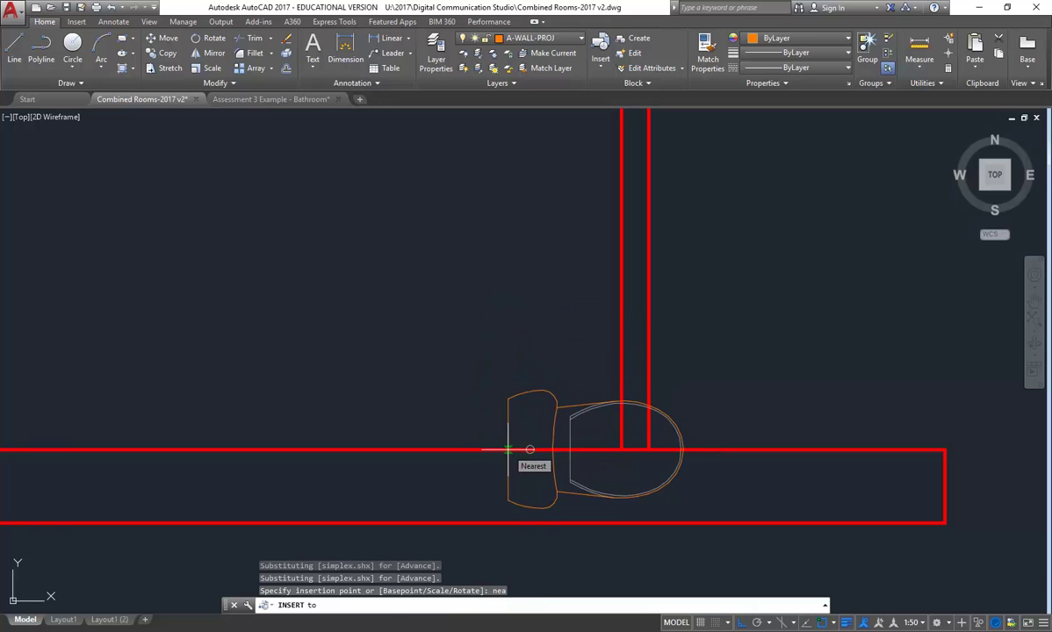
pyautogui.click(507, 449)
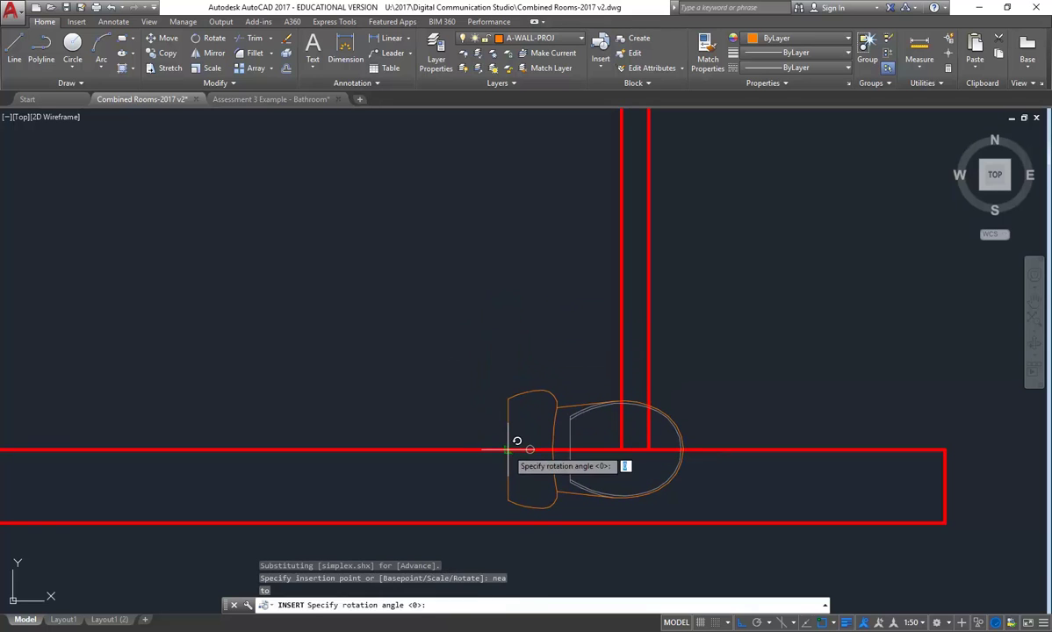
pyautogui.click(502, 211)
pyautogui.scroll(-6, 447, 383)
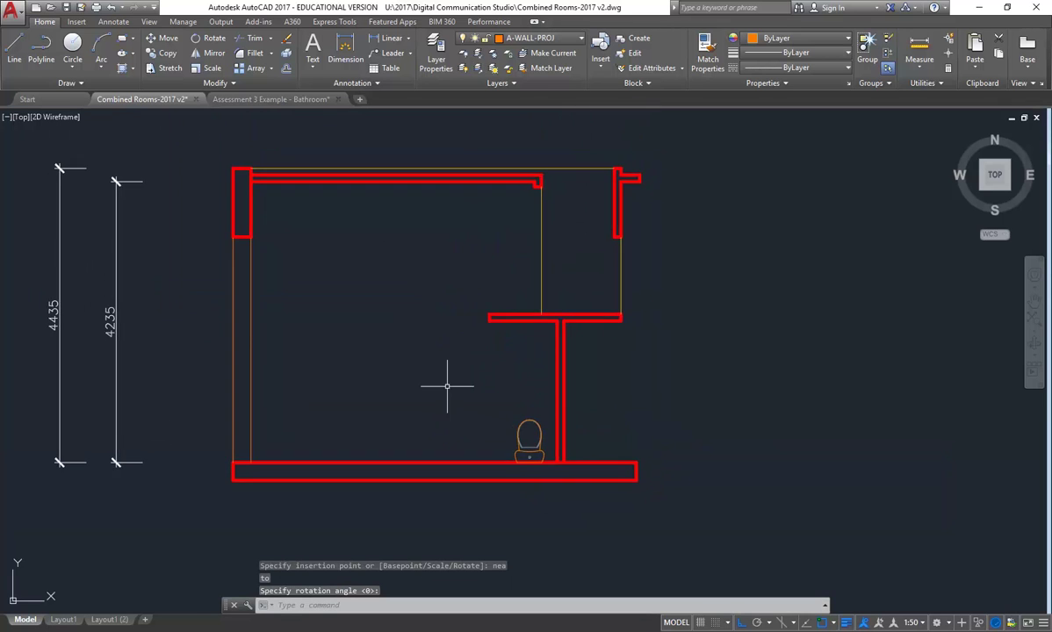
# Save the drawing with the inserted toilet.
pyautogui.scroll(2, 415, 396)
pyautogui.scroll(-2, 423, 404)
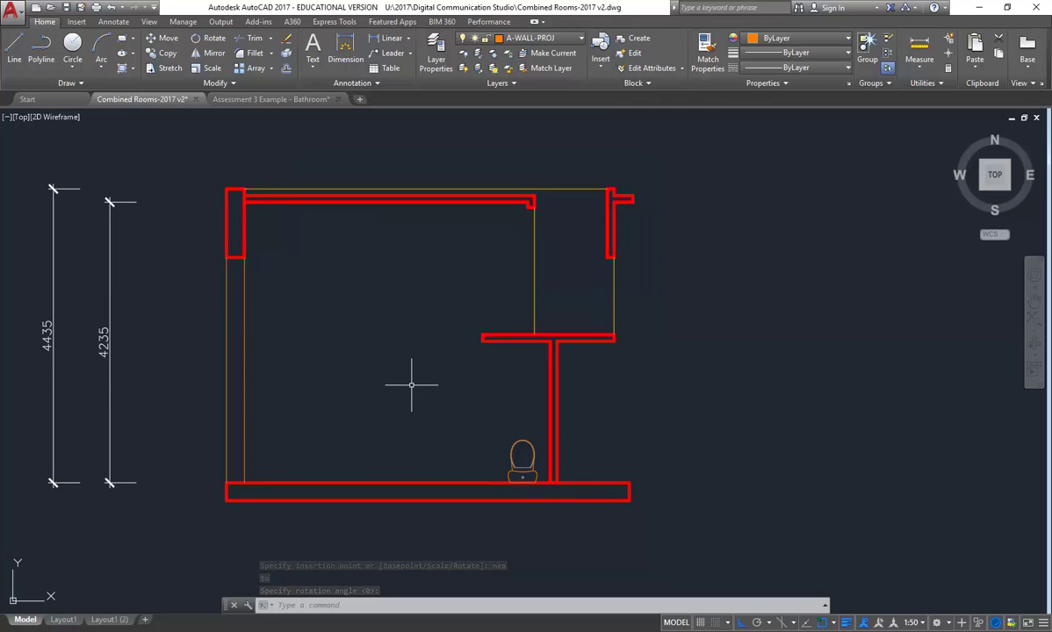
pyautogui.hotkey('ctrl', 's')
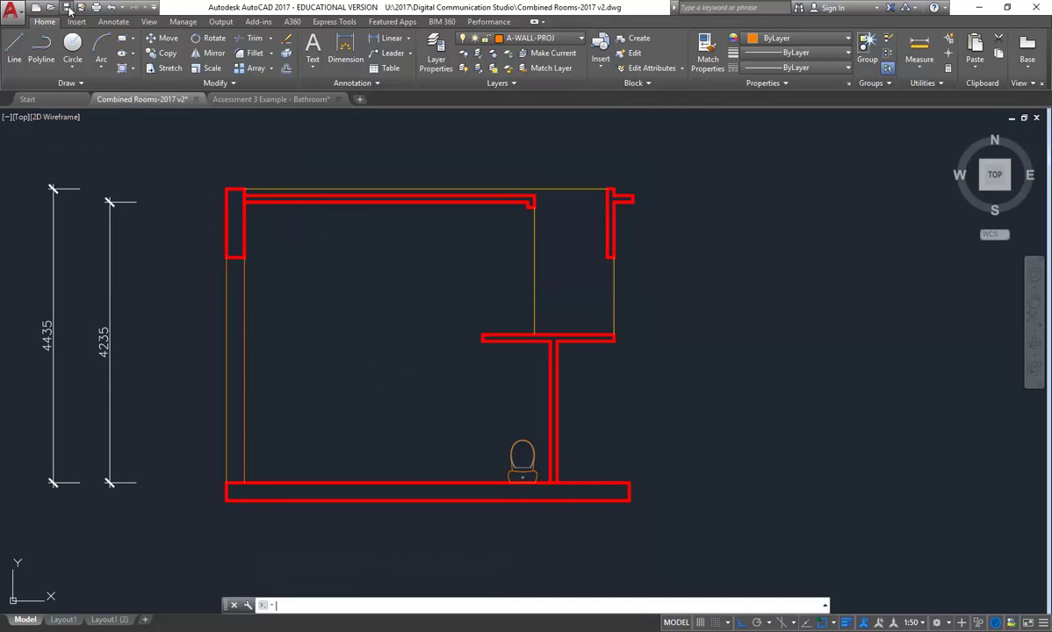